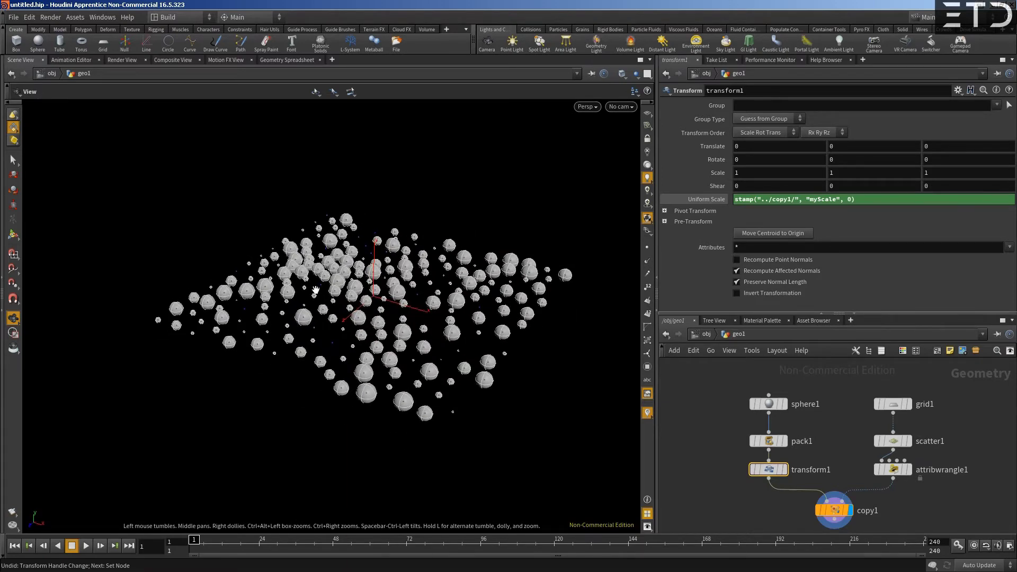
- Examine the scattered spheres and the node network that copies them onto the grid's points
{"action": "mouse_move", "coordinate": [403, 225]}
{"action": "left_mouse_down"}
{"action": "mouse_move", "coordinate": [391, 221]}
{"action": "mouse_move", "coordinate": [411, 211]}
{"action": "mouse_move", "coordinate": [423, 248]}
{"action": "mouse_move", "coordinate": [445, 231]}
{"action": "mouse_move", "coordinate": [396, 210]}
{"action": "left_mouse_up"}
{"action": "scroll", "coordinate": [724, 408], "scroll_direction": "down", "scroll_amount": 2}
{"action": "scroll", "coordinate": [725, 408], "scroll_direction": "up", "scroll_amount": 2}
{"action": "middle_click_drag", "start_coordinate": [745, 408], "coordinate": [723, 384]}
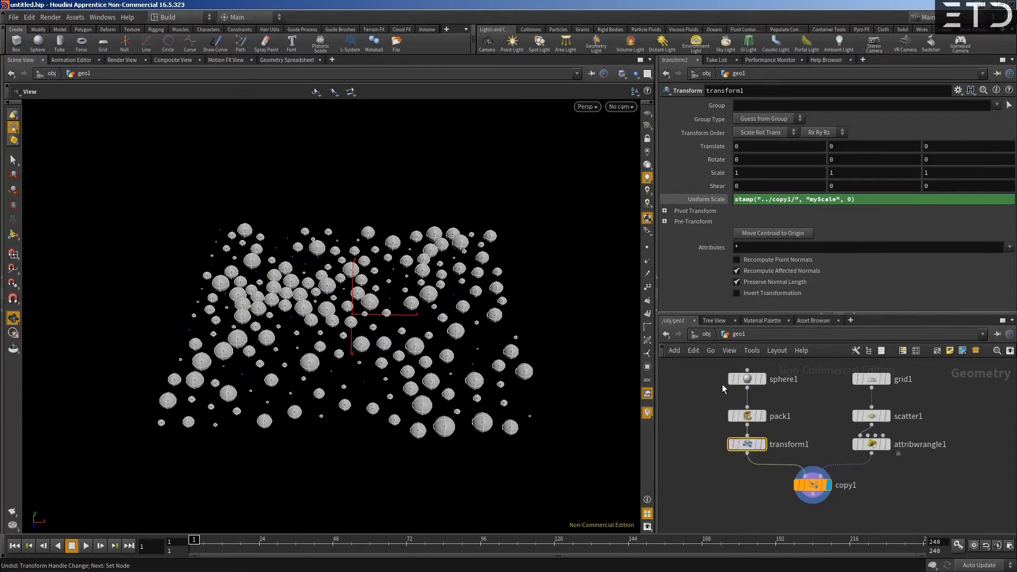
{"action": "scroll", "coordinate": [722, 389], "scroll_direction": "down", "scroll_amount": 1}
{"action": "left_click_drag", "start_coordinate": [689, 370], "coordinate": [848, 386]}
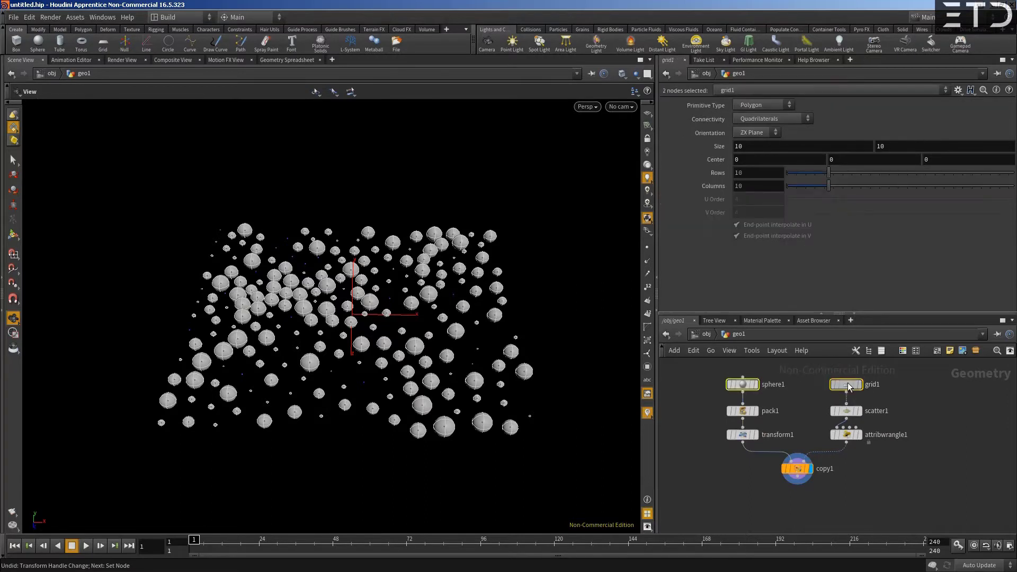
{"action": "left_click", "coordinate": [688, 380]}
{"action": "middle_click_drag", "start_coordinate": [704, 383], "coordinate": [707, 401]}
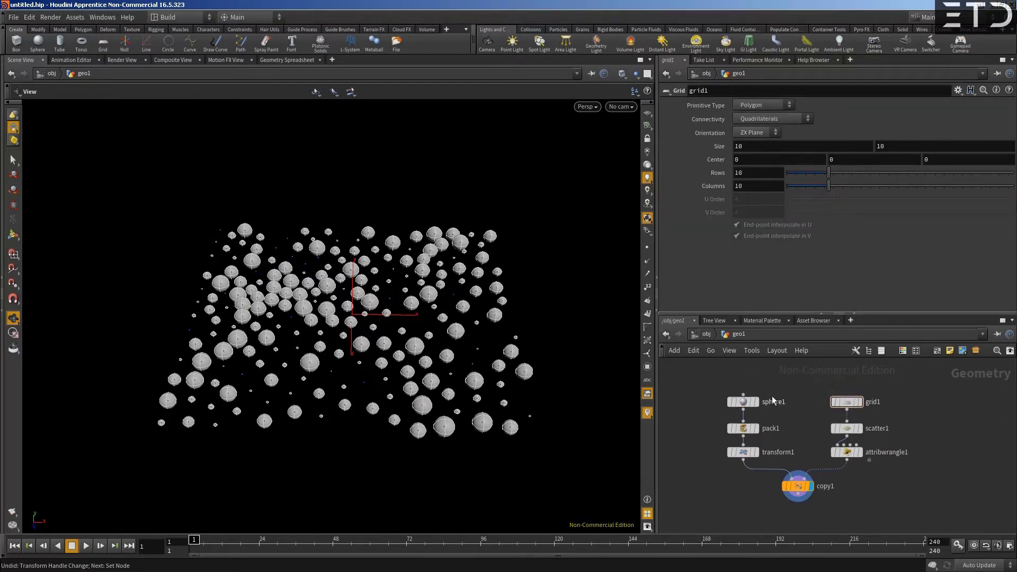
- Go up to the object level and turn the geo1 spheres into rigid bodies with the RBD Objects tool
{"action": "left_click", "coordinate": [706, 334]}
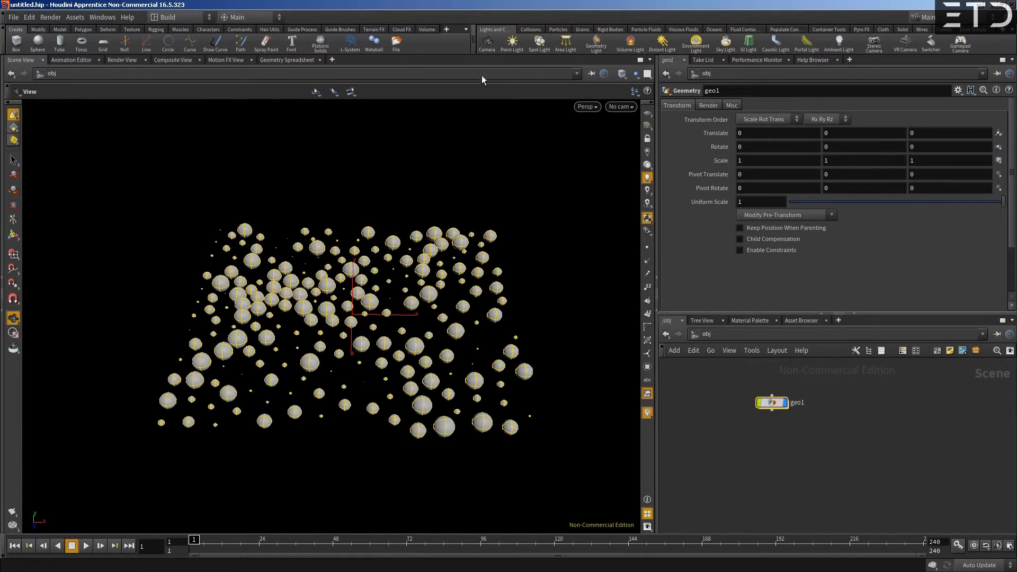
{"action": "left_click", "coordinate": [608, 30]}
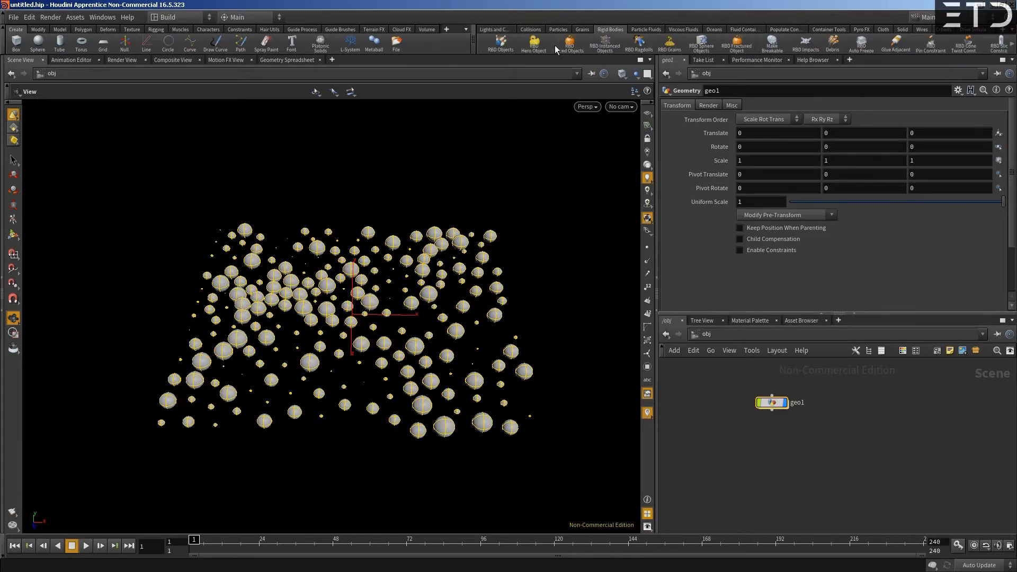
{"action": "left_click", "coordinate": [504, 44]}
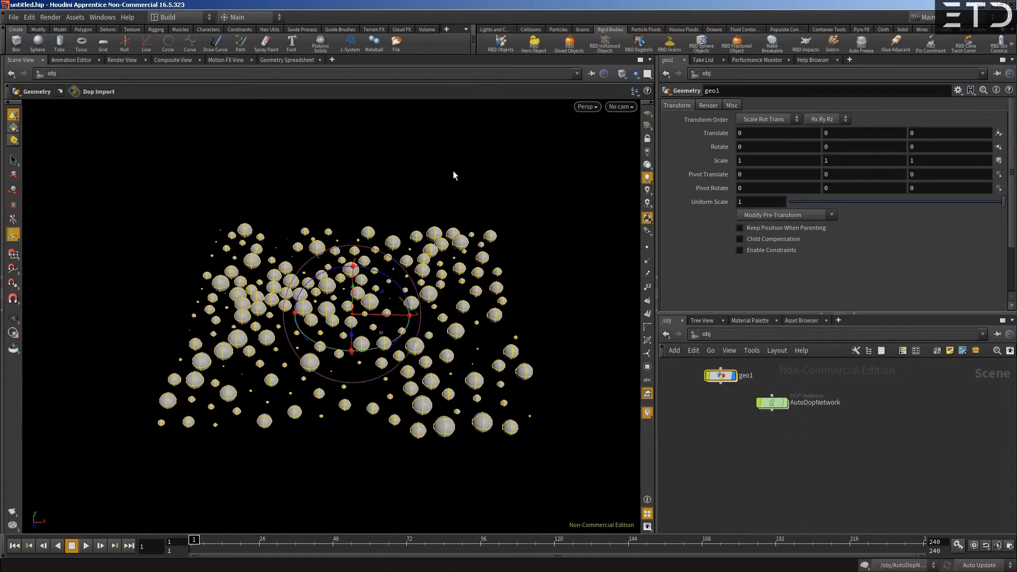
{"action": "left_click", "coordinate": [564, 336]}
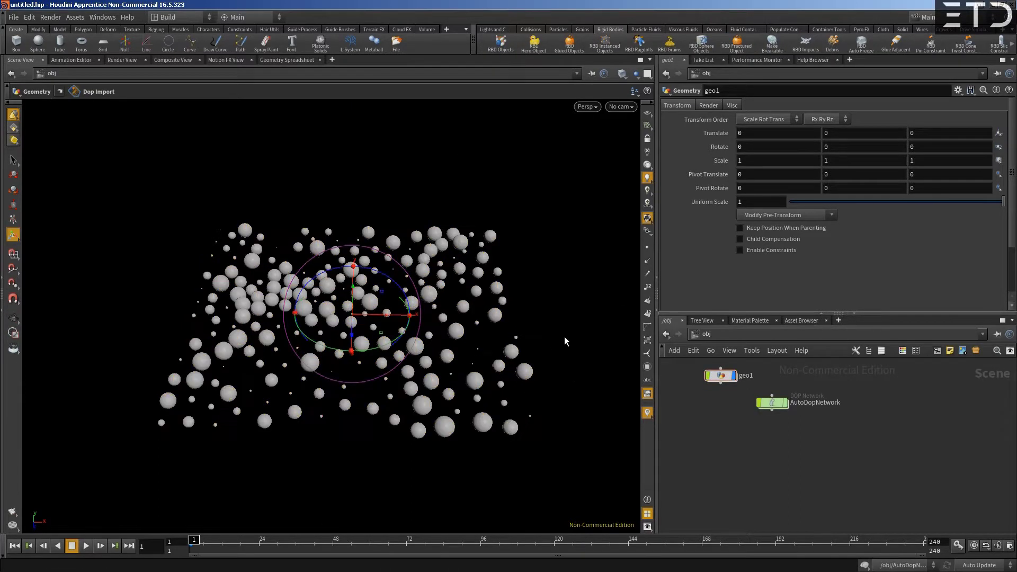
- Open the AutoDopNetwork, play the rigid body simulation and return to the first frame
{"action": "double_click", "coordinate": [774, 404]}
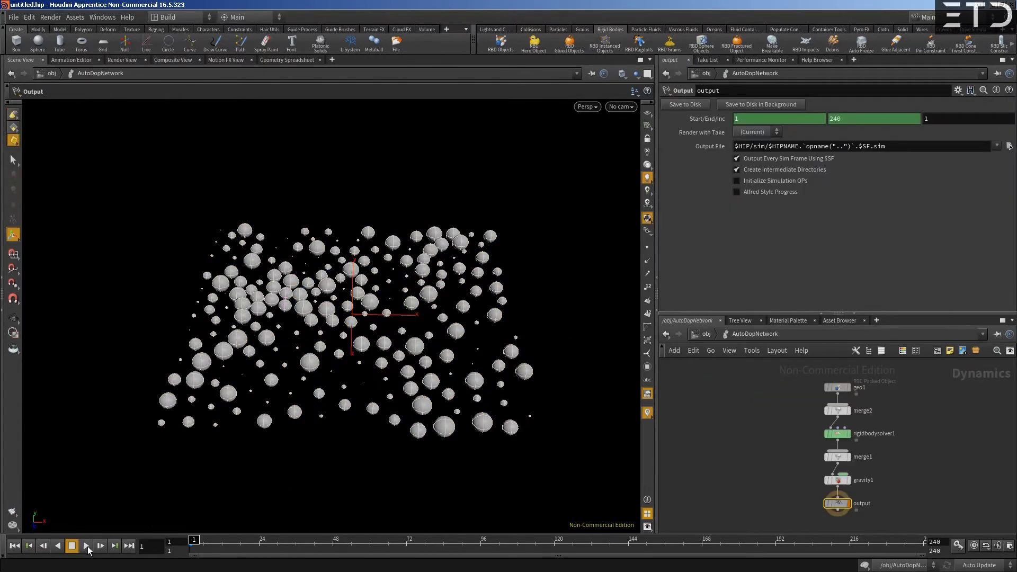
{"action": "left_click", "coordinate": [88, 546]}
{"action": "left_click", "coordinate": [16, 546]}
- Display the rigidbodysolver1 settings and move the output and gravity1 nodes farther down below merge1
{"action": "mouse_move", "coordinate": [801, 467]}
{"action": "middle_mouse_down"}
{"action": "mouse_move", "coordinate": [786, 496]}
{"action": "mouse_move", "coordinate": [805, 461]}
{"action": "mouse_move", "coordinate": [816, 476]}
{"action": "middle_mouse_up"}
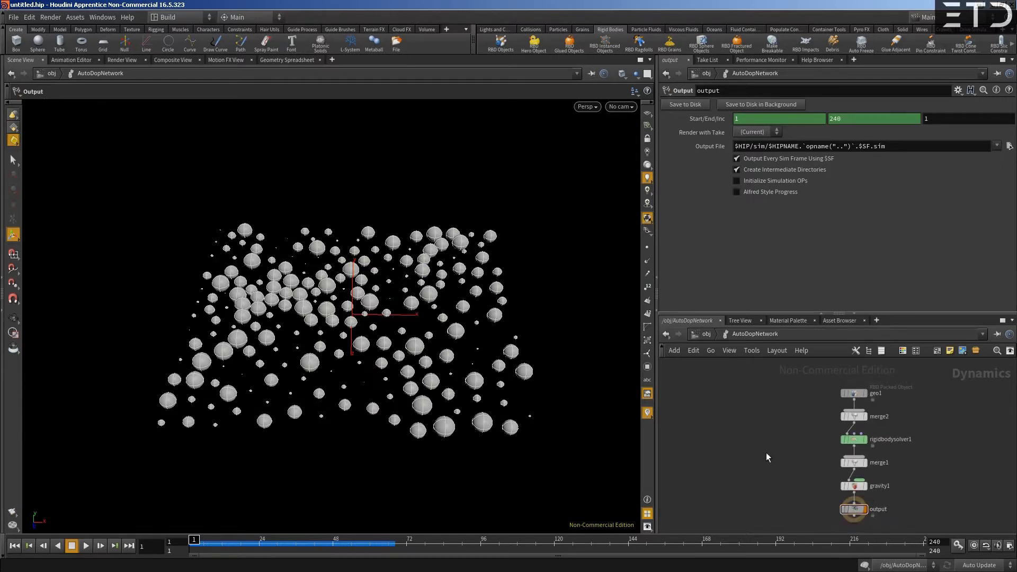
{"action": "middle_click_drag", "start_coordinate": [792, 444], "coordinate": [793, 438]}
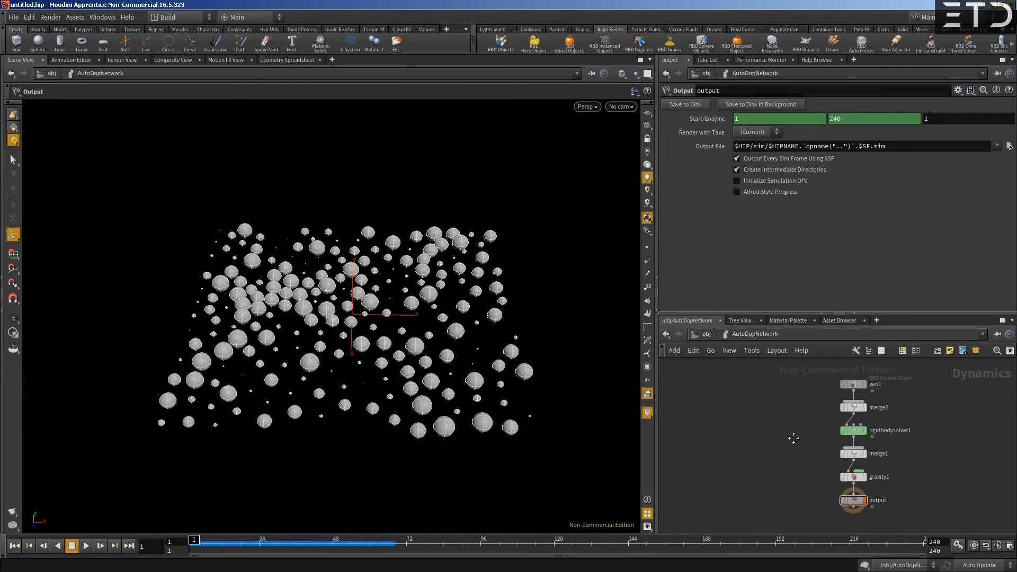
{"action": "left_click", "coordinate": [853, 430]}
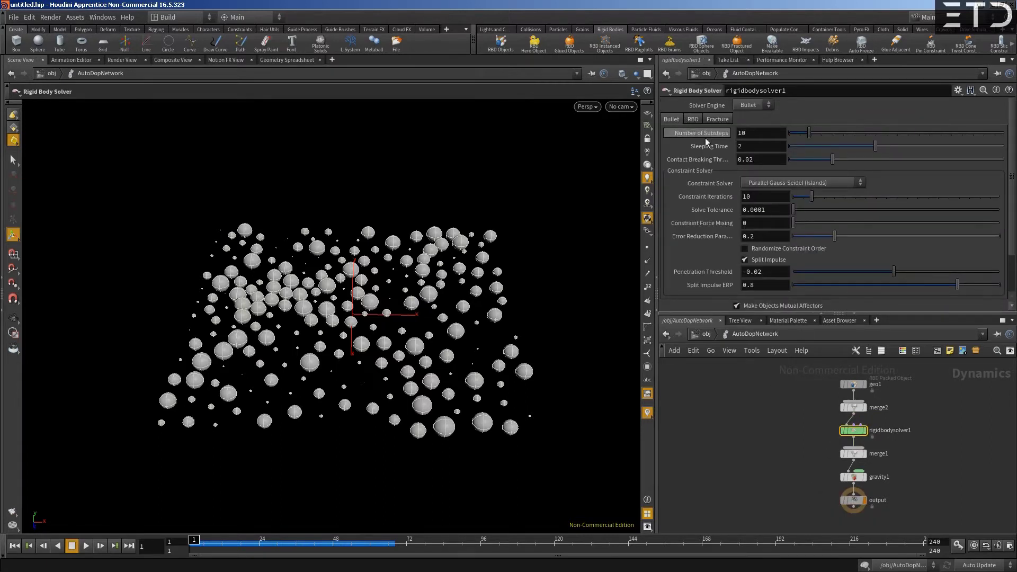
{"action": "left_click_drag", "start_coordinate": [854, 500], "coordinate": [855, 511]}
{"action": "left_click_drag", "start_coordinate": [855, 475], "coordinate": [855, 486]}
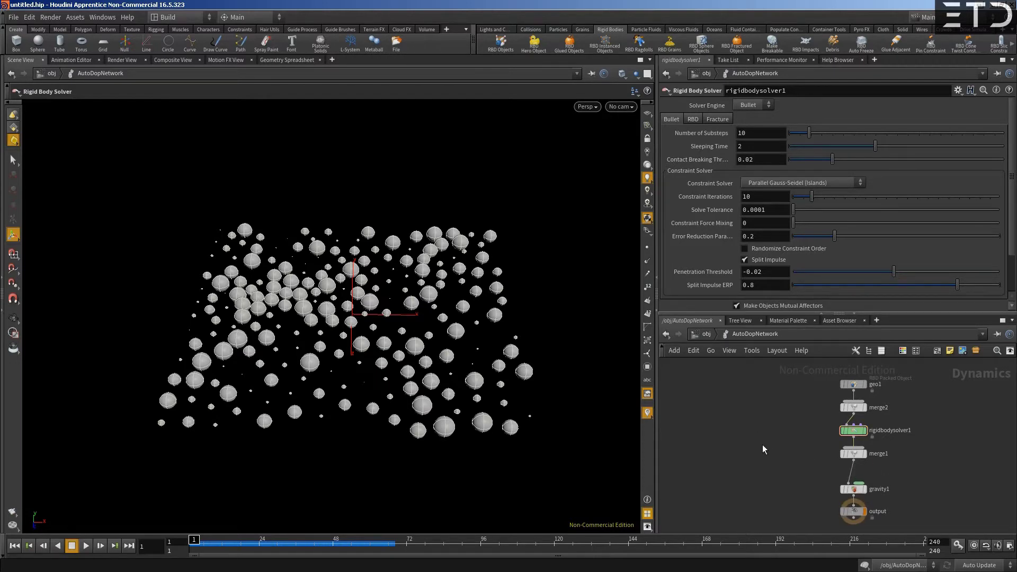
- Add a Ground Plane node to the dynamics network and place it beside the rigid body solver chain
{"action": "key", "text": "Tab"}
{"action": "type", "text": "ground"}
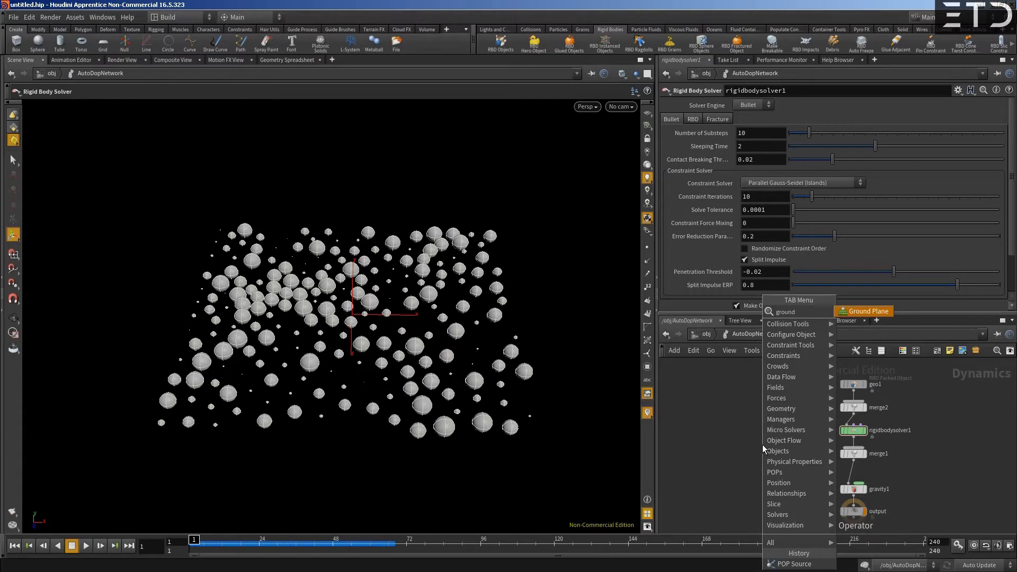
{"action": "key", "text": "Return"}
{"action": "left_click", "coordinate": [763, 448]}
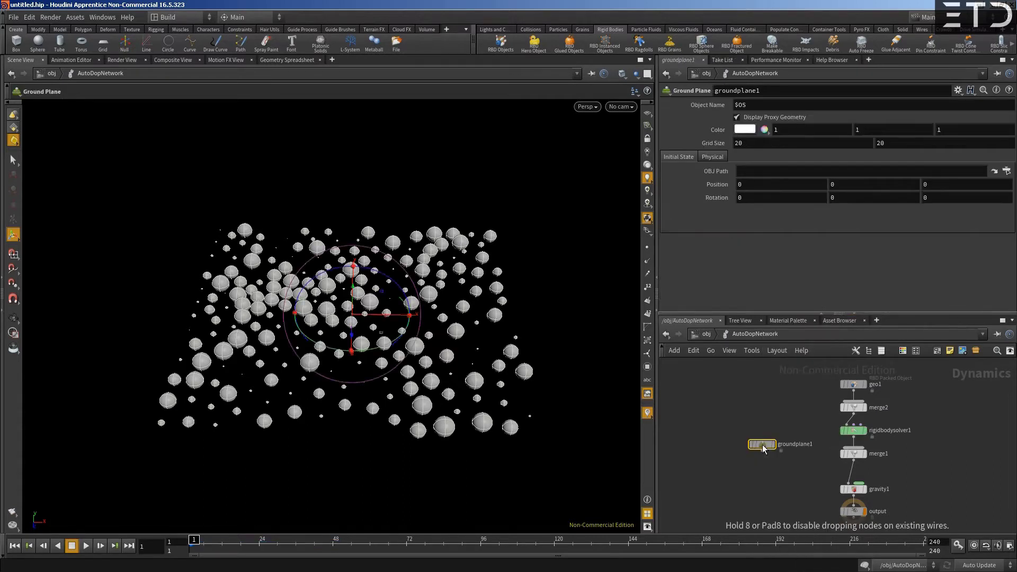
{"action": "left_click_drag", "start_coordinate": [764, 448], "coordinate": [752, 430]}
{"action": "left_click", "coordinate": [750, 432]}
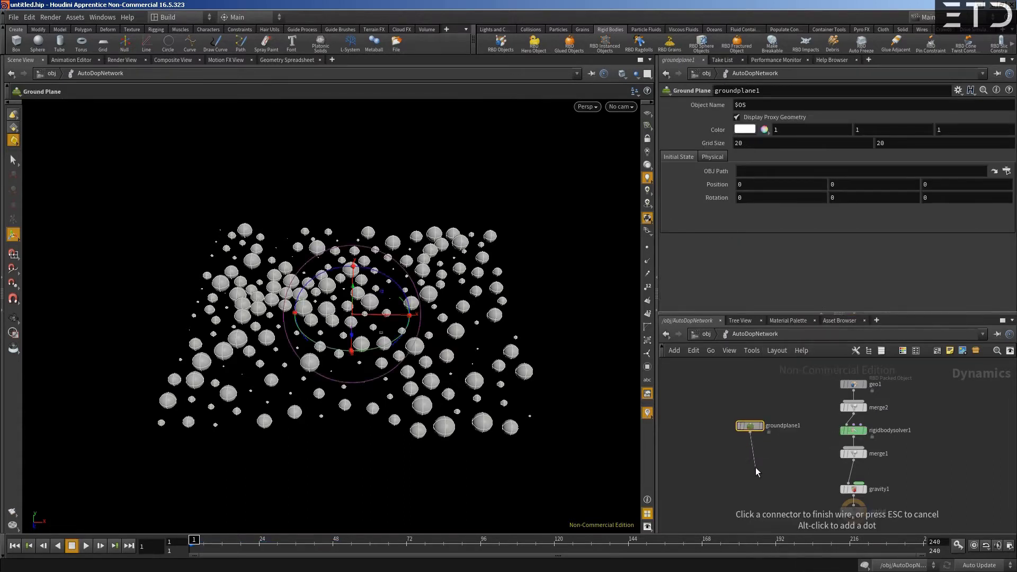
{"action": "key", "text": "Tab"}
{"action": "type", "text": "static"}
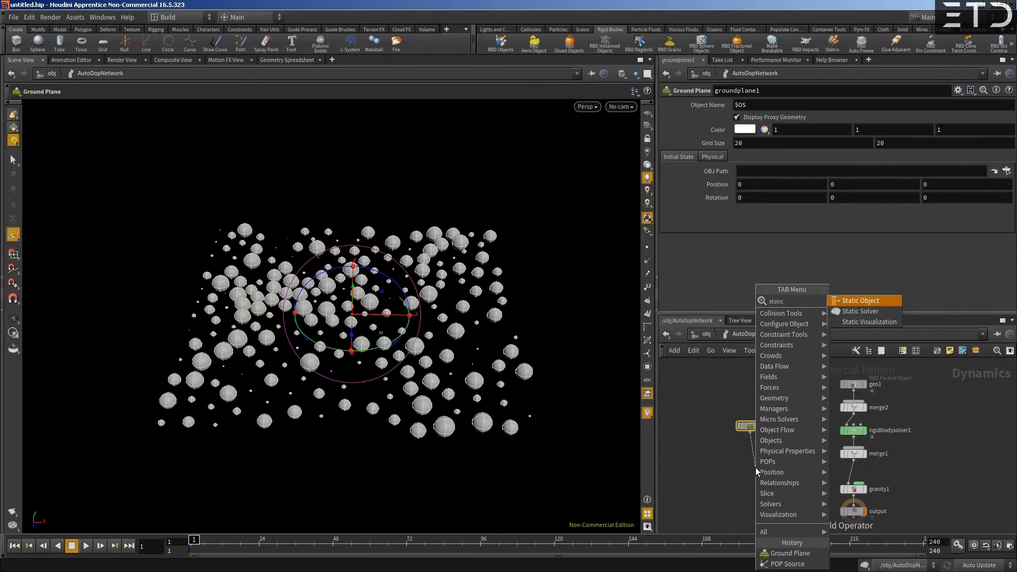
{"action": "key", "text": "Return"}
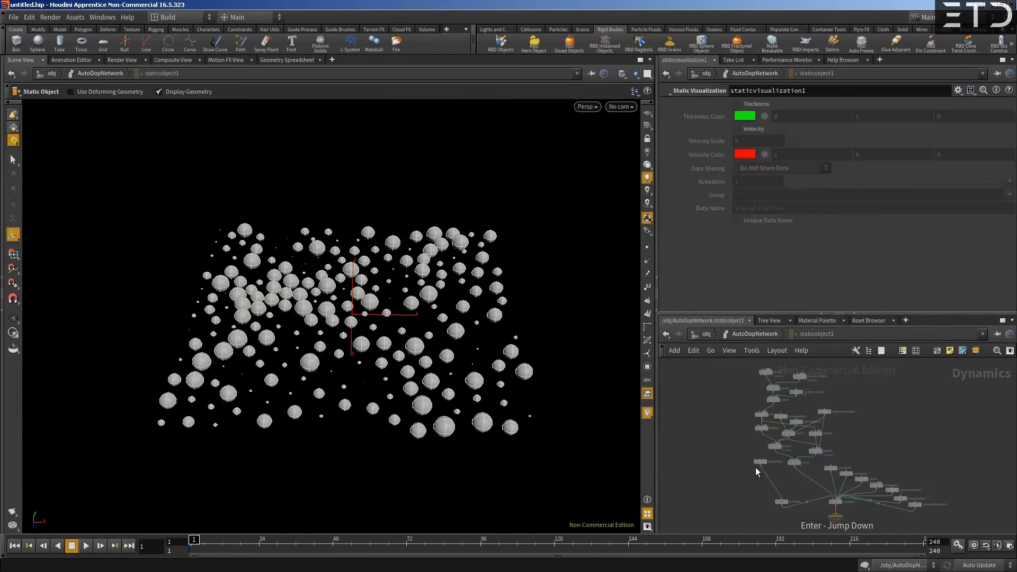
{"action": "key", "text": "u"}
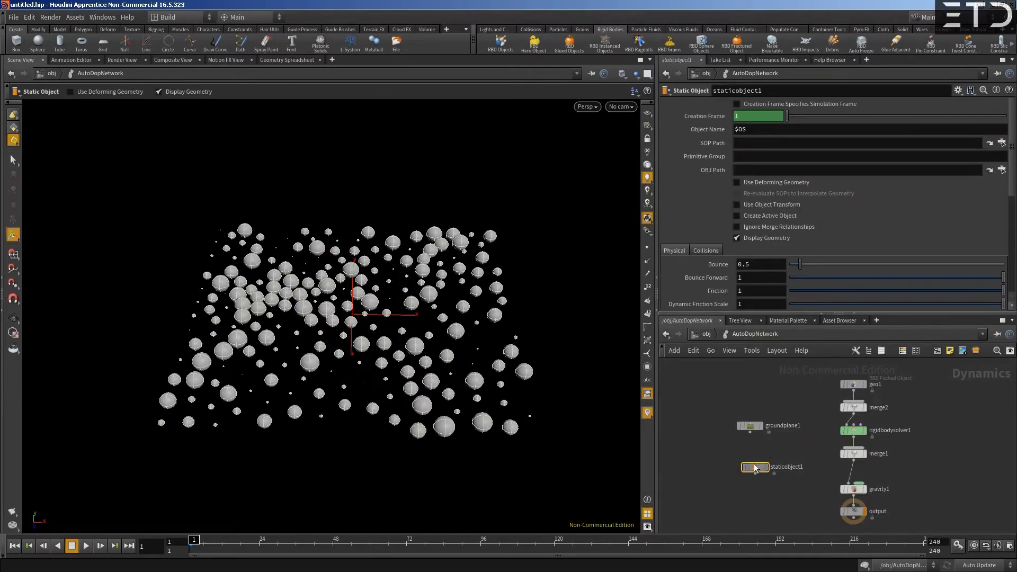
{"action": "key", "text": "Delete"}
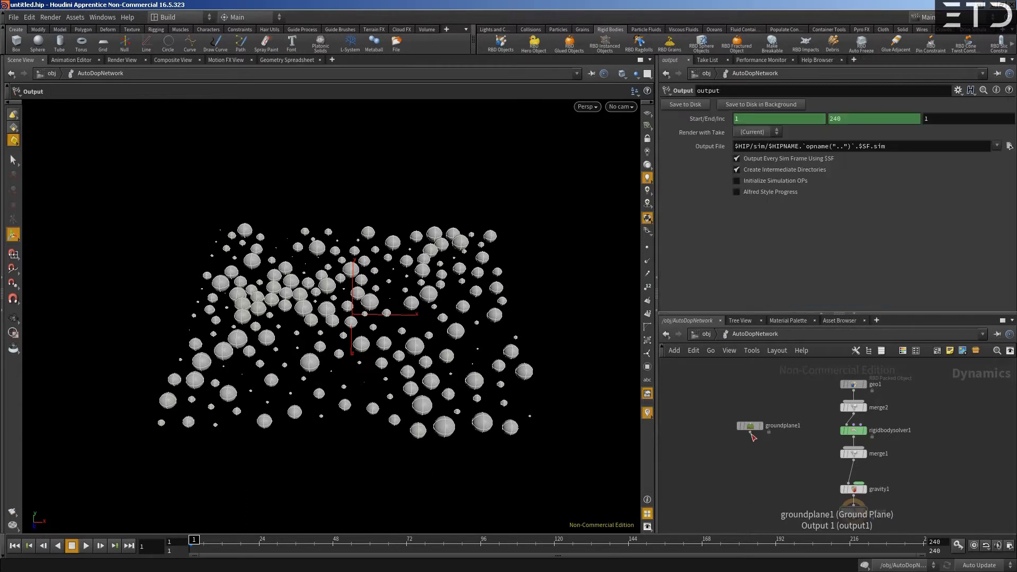
- Add a Static Solver node fed by groundplane1 and wire its output into merge1
{"action": "left_click", "coordinate": [750, 432]}
{"action": "key", "text": "Tab"}
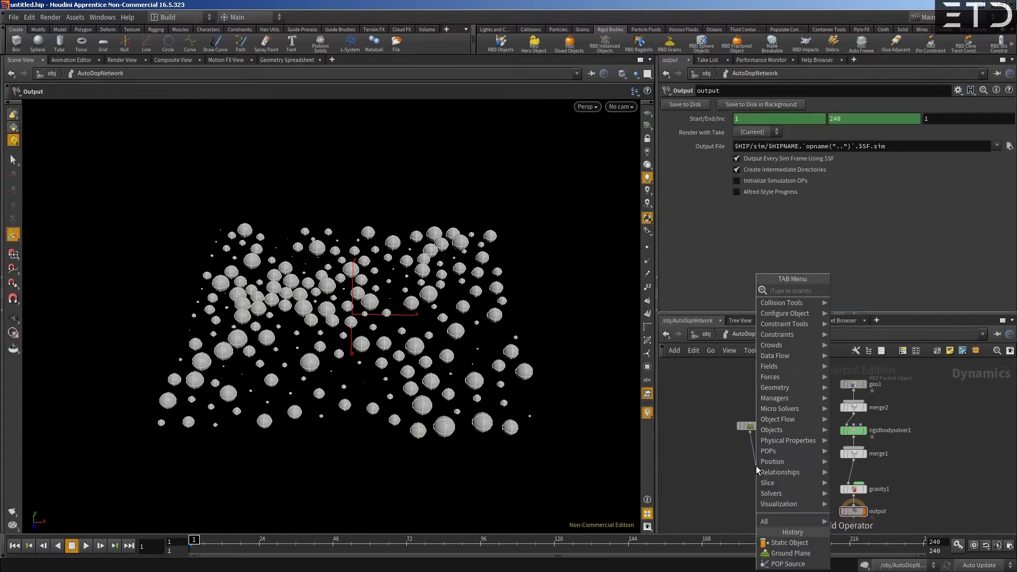
{"action": "type", "text": "static"}
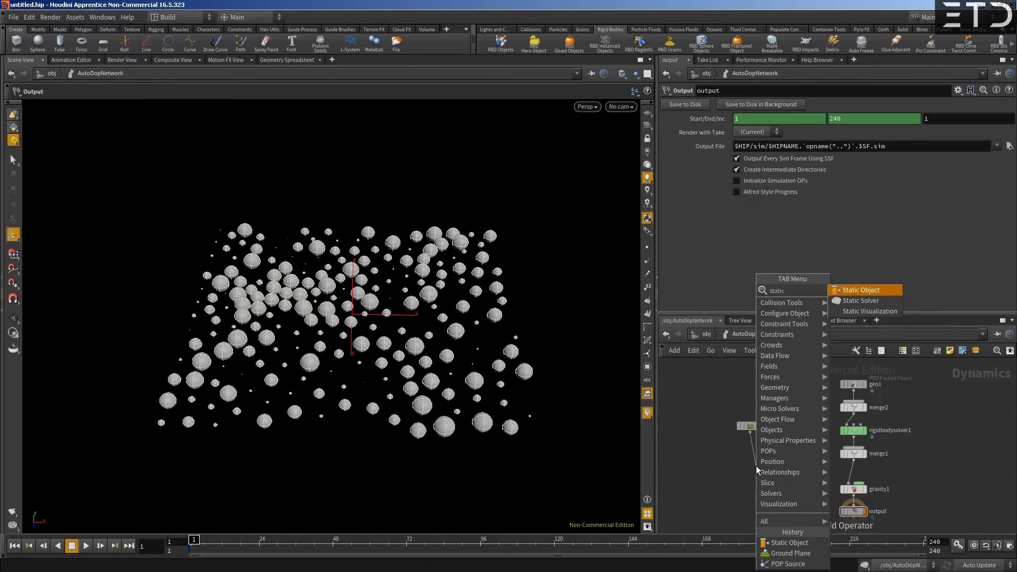
{"action": "key", "text": "Down"}
{"action": "key", "text": "Return"}
{"action": "left_click", "coordinate": [755, 466]}
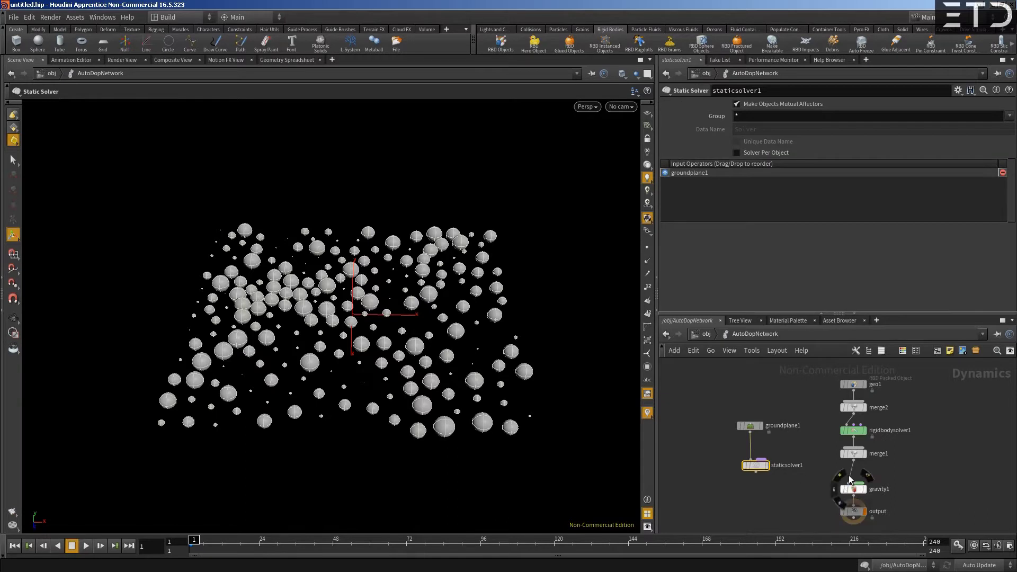
{"action": "left_click_drag", "start_coordinate": [851, 455], "coordinate": [761, 458]}
- Set the ground plane's Y position to -2
{"action": "left_click", "coordinate": [750, 426]}
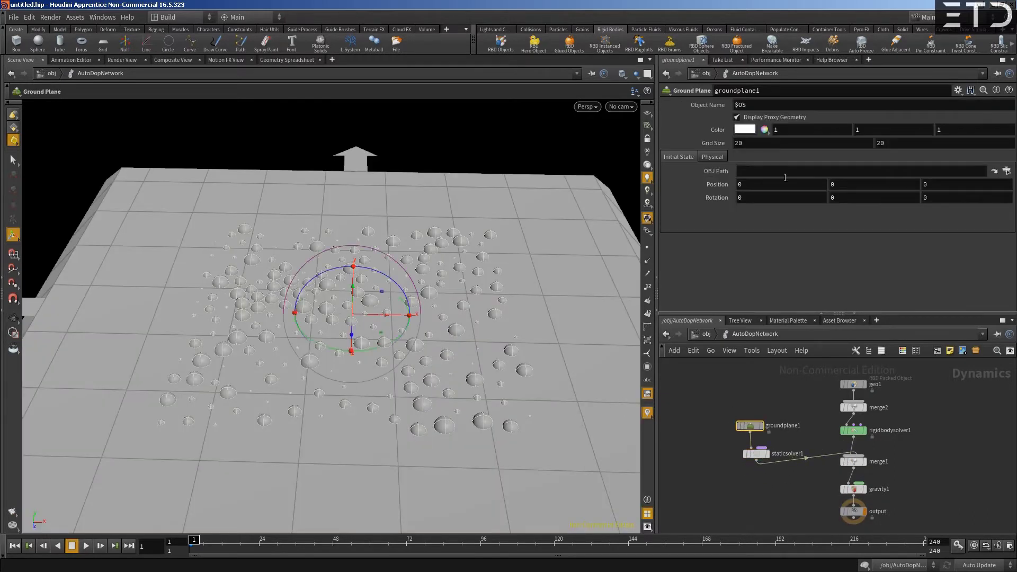
{"action": "left_click_drag", "start_coordinate": [864, 185], "coordinate": [779, 188]}
{"action": "type", "text": "-2"}
{"action": "key", "text": "Return"}
{"action": "key", "text": "Escape"}
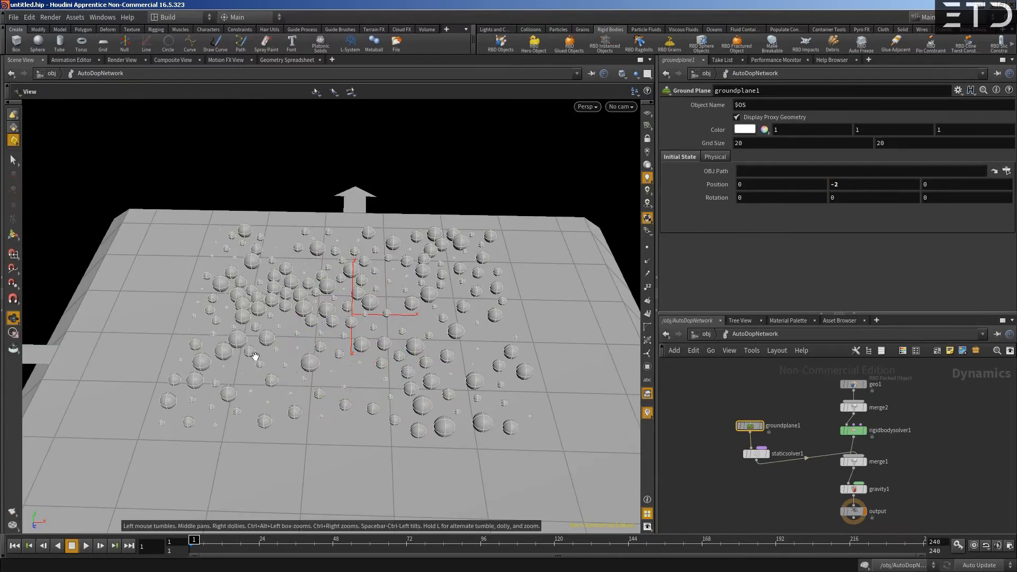
- Play the simulation of the spheres falling onto the ground plane, then stop and return to frame 1
{"action": "left_click_drag", "start_coordinate": [277, 347], "coordinate": [165, 427]}
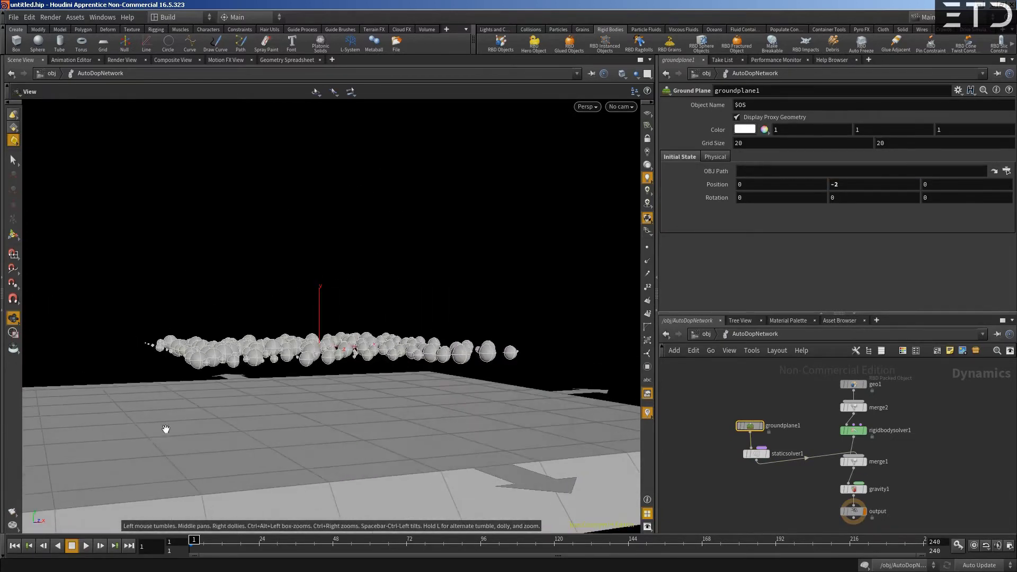
{"action": "left_click", "coordinate": [86, 546]}
{"action": "left_click_drag", "start_coordinate": [286, 263], "coordinate": [314, 301]}
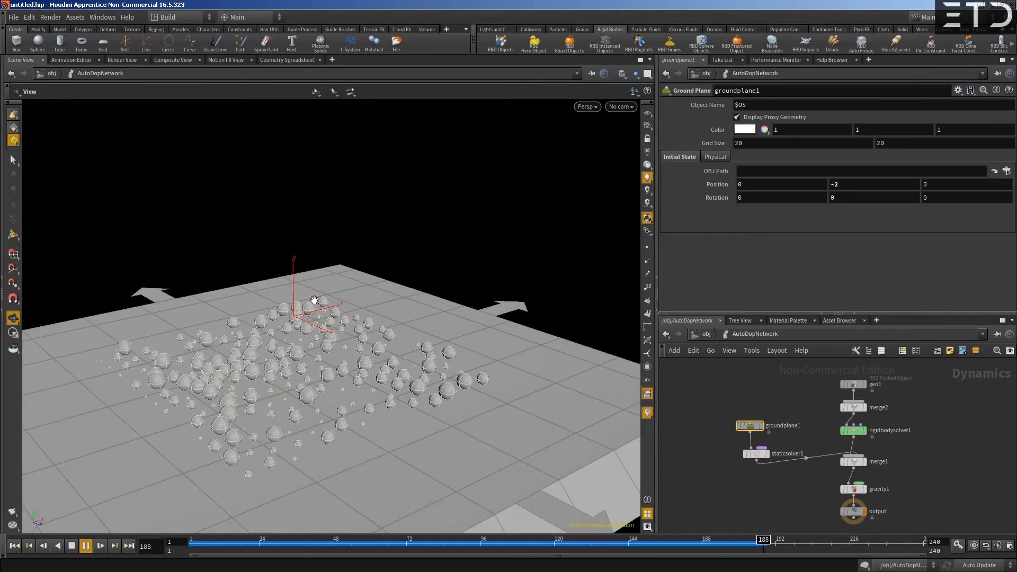
{"action": "left_click", "coordinate": [71, 547]}
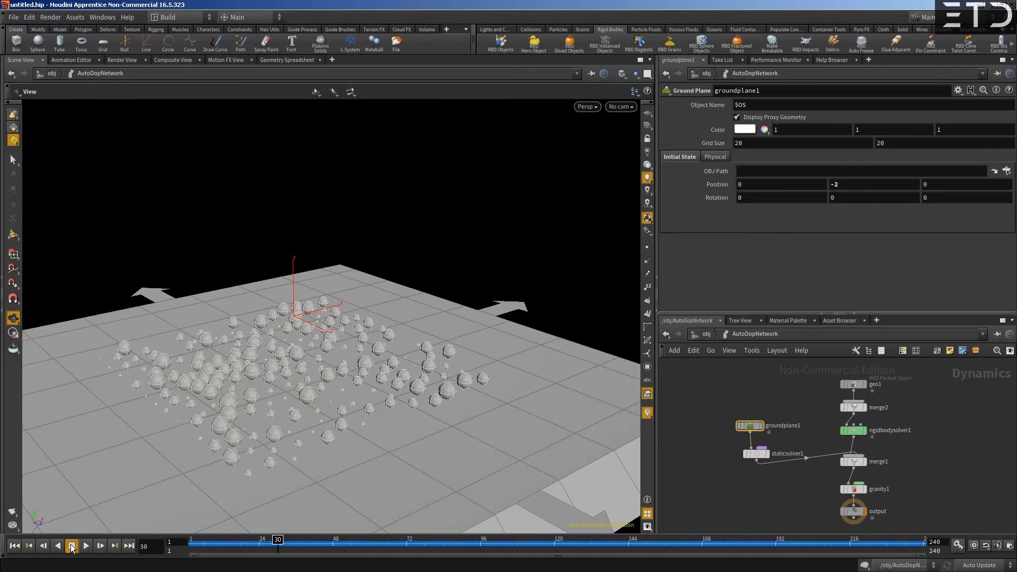
{"action": "left_click", "coordinate": [274, 544]}
{"action": "left_click_drag", "start_coordinate": [274, 544], "coordinate": [143, 529]}
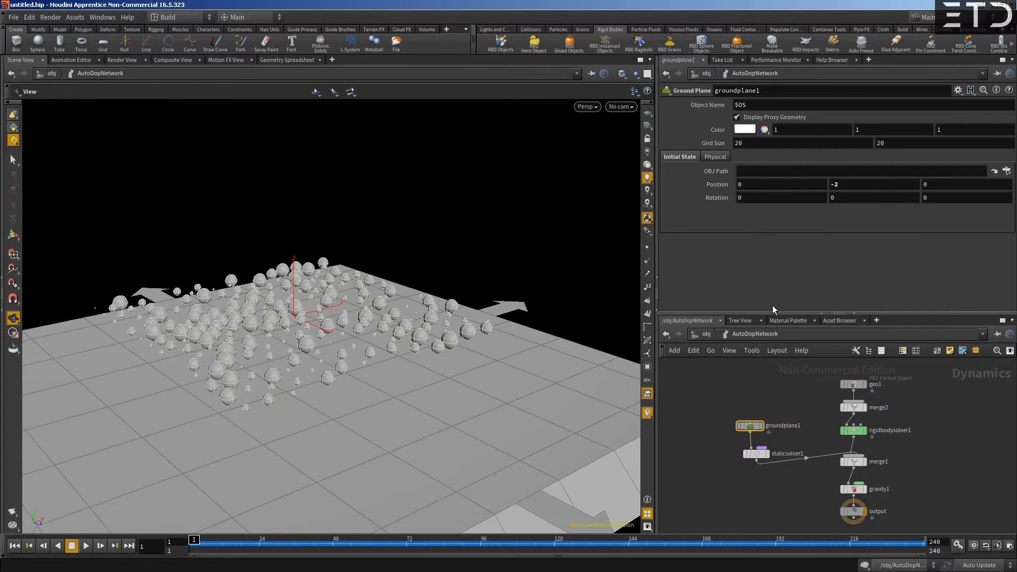
- Align the groundplane1 and staticsolver1 nodes in a tidy column beside the main solver chain
{"action": "left_click_drag", "start_coordinate": [750, 425], "coordinate": [759, 407]}
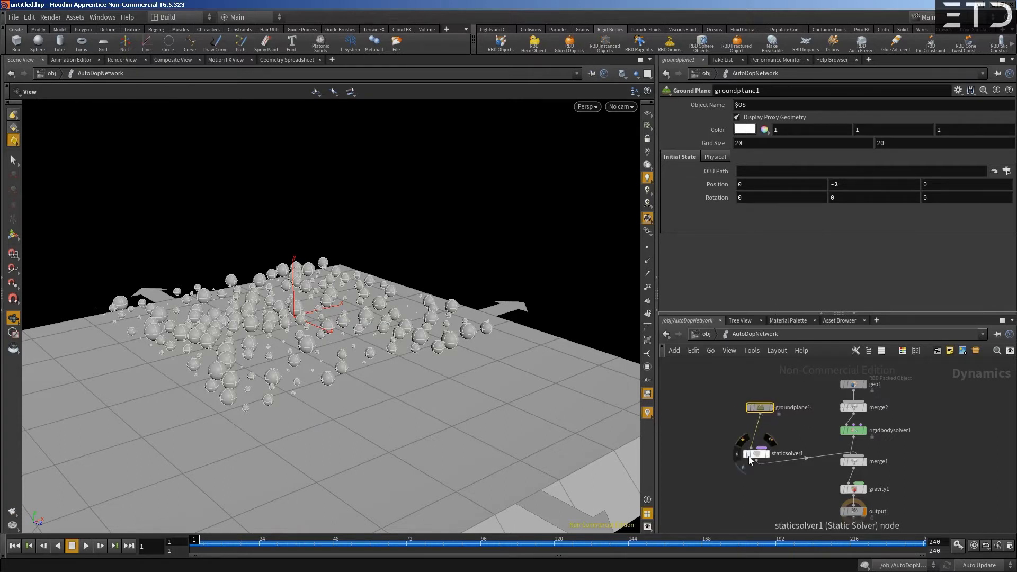
{"action": "left_click_drag", "start_coordinate": [749, 459], "coordinate": [761, 410]}
{"action": "mouse_move", "coordinate": [815, 432]}
{"action": "middle_mouse_down"}
{"action": "mouse_move", "coordinate": [795, 448]}
{"action": "mouse_move", "coordinate": [809, 446]}
{"action": "middle_mouse_up"}
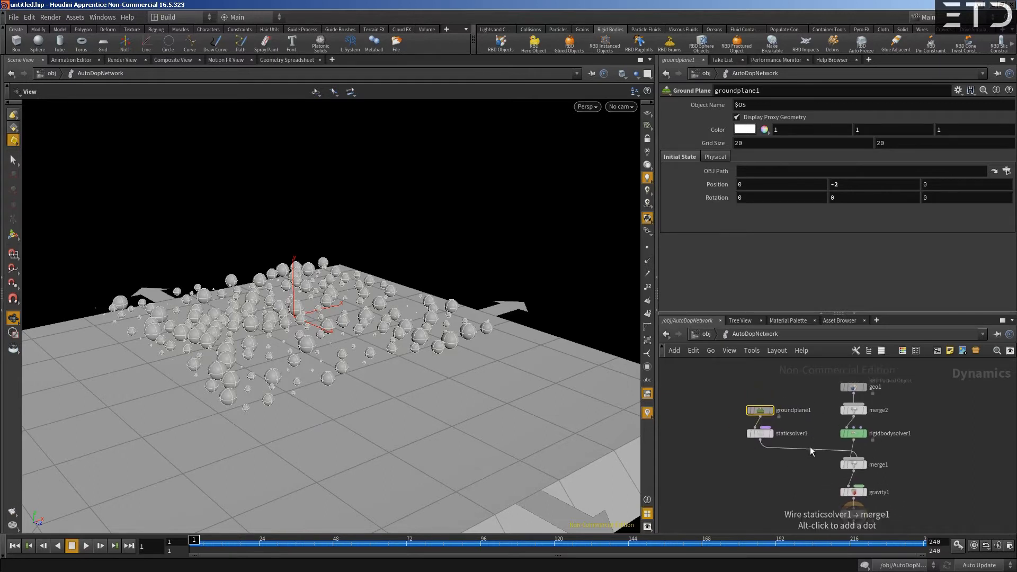
{"action": "middle_click_drag", "start_coordinate": [796, 382], "coordinate": [795, 385]}
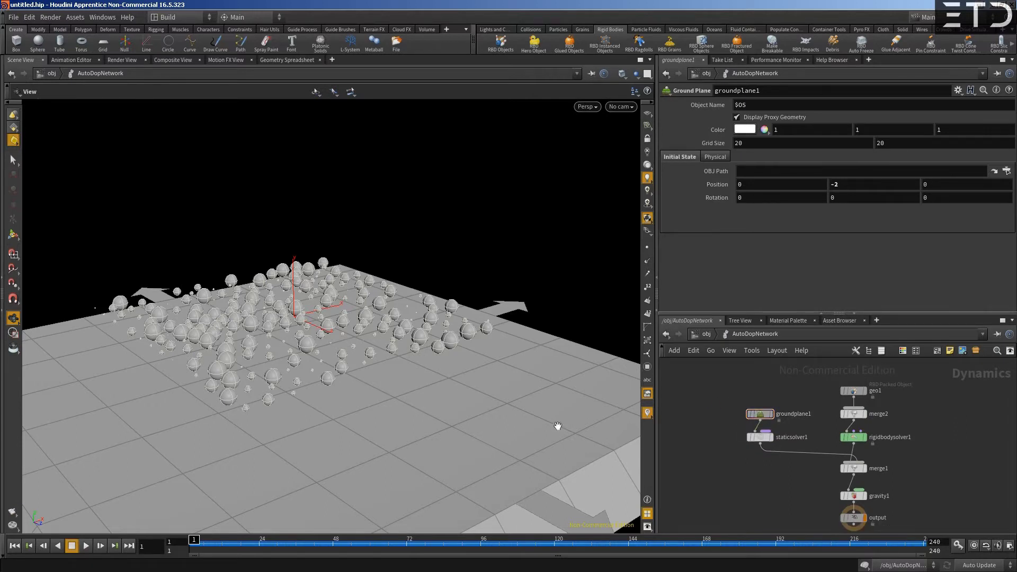
{"action": "left_click_drag", "start_coordinate": [730, 407], "coordinate": [771, 445]}
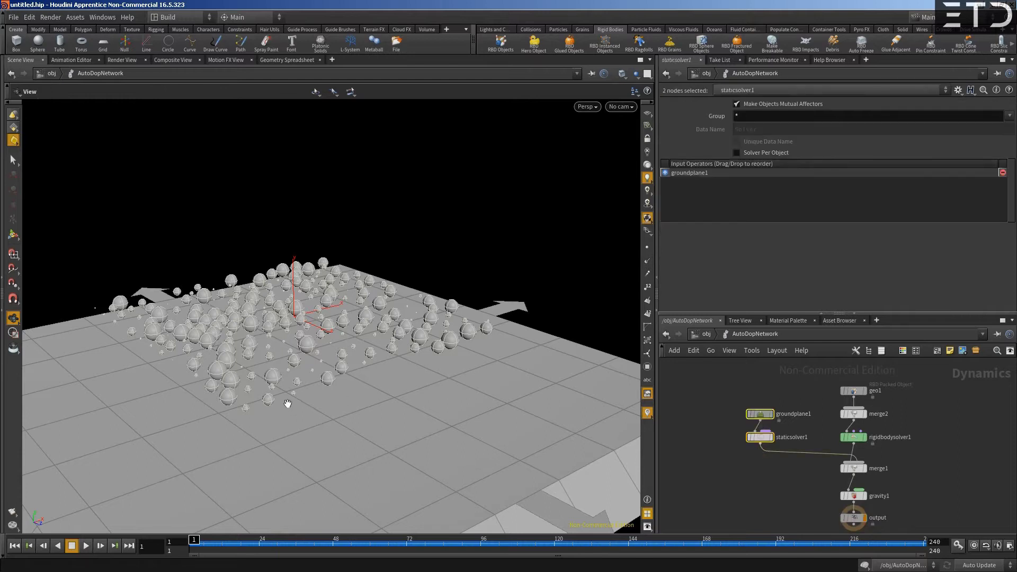
{"action": "left_click", "coordinate": [731, 401]}
{"action": "left_click_drag", "start_coordinate": [730, 398], "coordinate": [774, 448]}
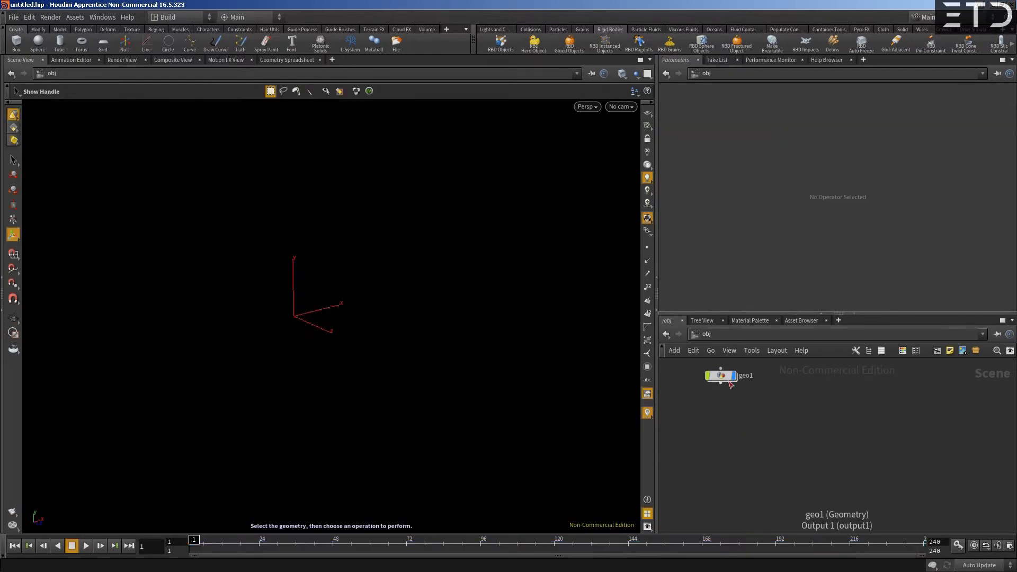
- Open the geo1 object's network and go to the dopimport1 node at the end of its chain
{"action": "double_click", "coordinate": [719, 377]}
{"action": "middle_click_drag", "start_coordinate": [693, 415], "coordinate": [734, 427]}
{"action": "scroll", "coordinate": [758, 488], "scroll_direction": "down", "scroll_amount": 1}
{"action": "middle_click_drag", "start_coordinate": [775, 505], "coordinate": [768, 437]}
{"action": "scroll", "coordinate": [769, 437], "scroll_direction": "up", "scroll_amount": 1}
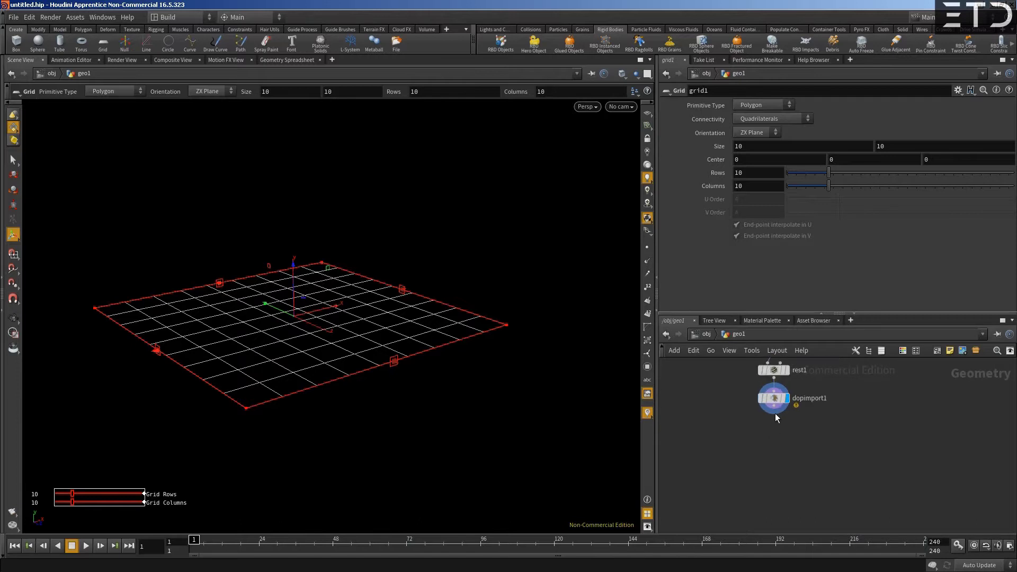
{"action": "left_click", "coordinate": [774, 409]}
{"action": "key", "text": "Tab"}
{"action": "key", "text": "Escape"}
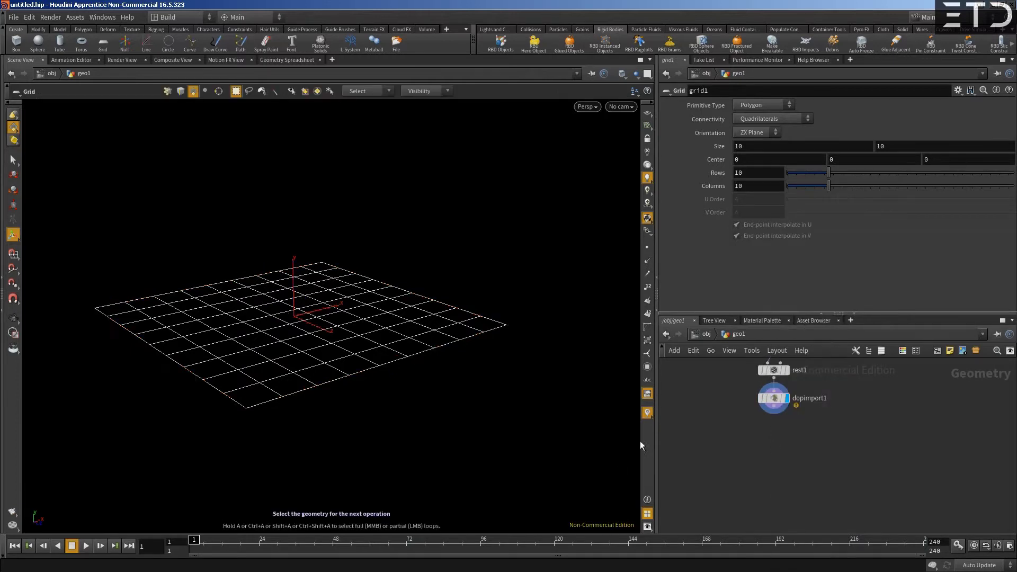
- Delete the dopimport1 node and the rest1 node above it from the end of the geo1 chain
{"action": "left_click", "coordinate": [777, 400]}
{"action": "key", "text": "Delete"}
{"action": "middle_click_drag", "start_coordinate": [729, 394], "coordinate": [730, 447]}
{"action": "key", "text": "Delete"}
{"action": "middle_click_drag", "start_coordinate": [783, 403], "coordinate": [782, 439]}
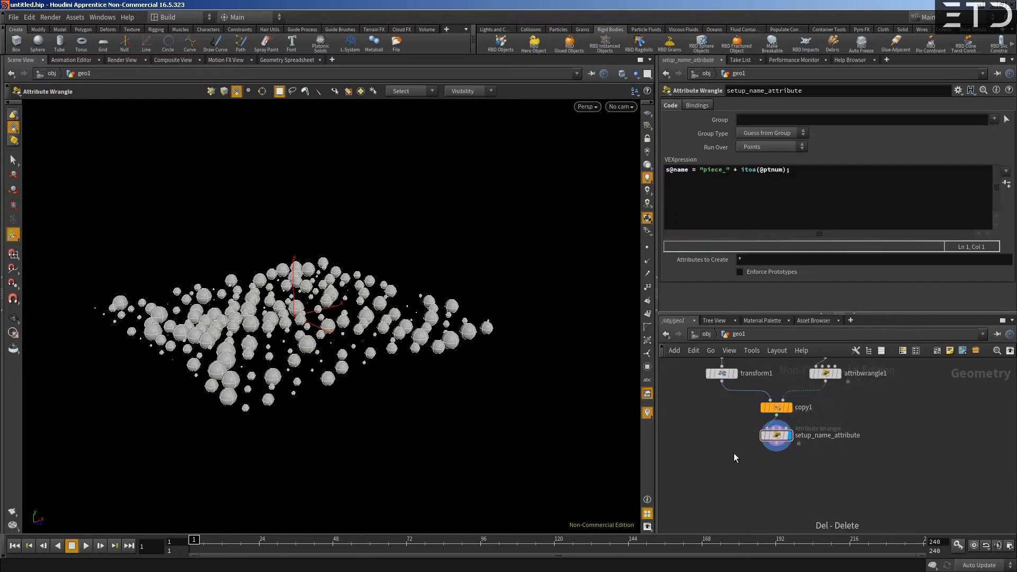
- Check the geometry information of the setup_name_attribute node and enlarge the network editor pane
{"action": "middle_click", "coordinate": [781, 440]}
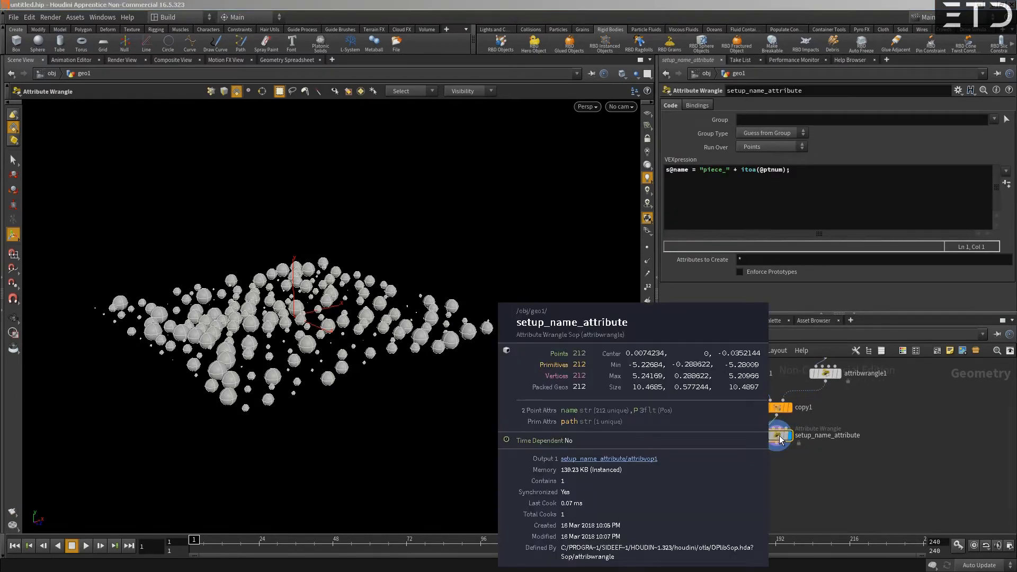
{"action": "left_click", "coordinate": [762, 472]}
{"action": "middle_click_drag", "start_coordinate": [760, 470], "coordinate": [772, 502]}
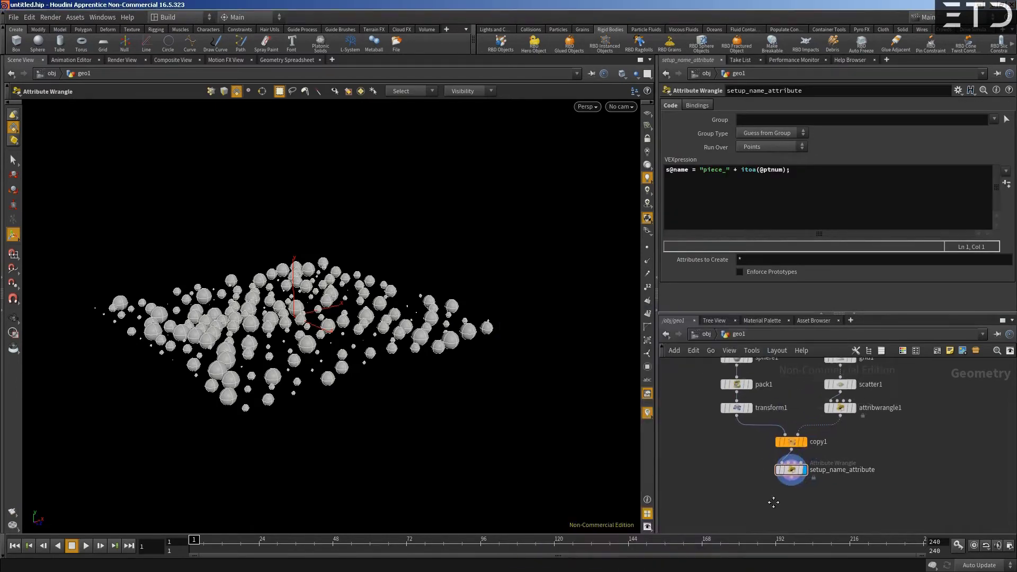
{"action": "scroll", "coordinate": [760, 483], "scroll_direction": "down", "scroll_amount": 1}
{"action": "left_click_drag", "start_coordinate": [742, 313], "coordinate": [741, 259]}
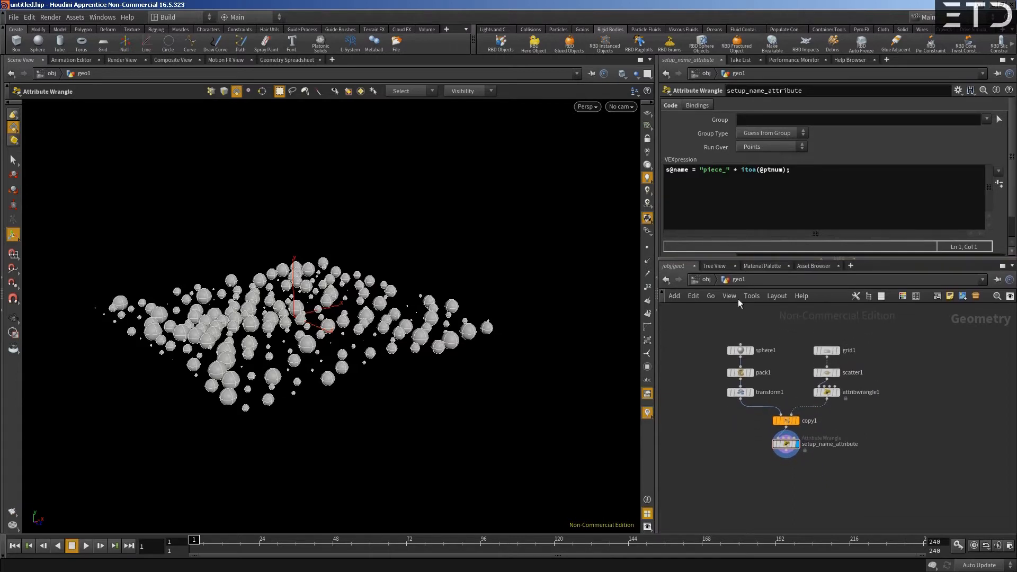
{"action": "mouse_move", "coordinate": [737, 409]}
{"action": "middle_mouse_down"}
{"action": "mouse_move", "coordinate": [744, 425]}
{"action": "mouse_move", "coordinate": [751, 421]}
{"action": "middle_mouse_up"}
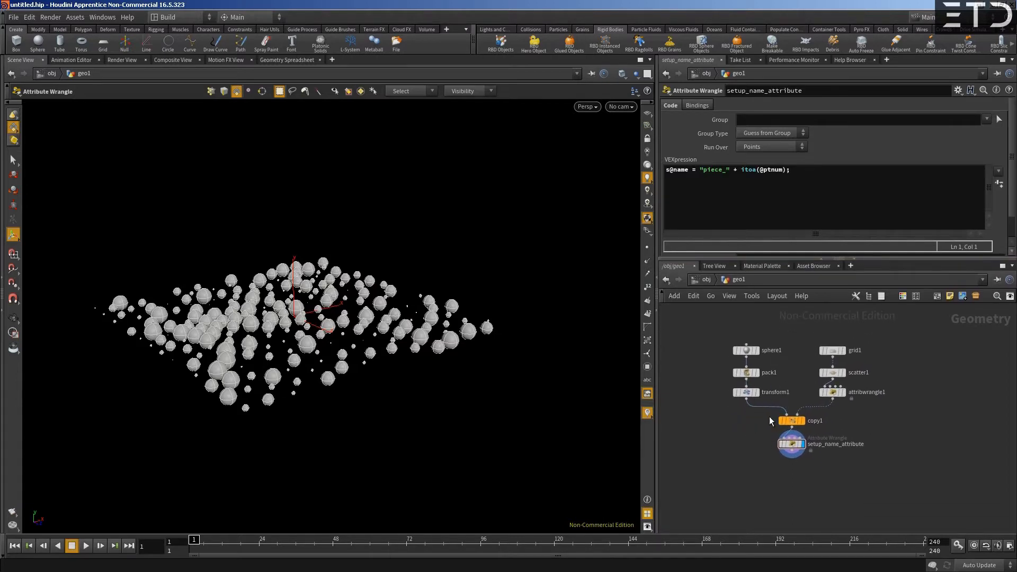
- Detach pack1 from the sphere branch, place it aside, and move setup_name_attribute just below copy1
{"action": "mouse_move", "coordinate": [748, 377]}
{"action": "left_click_drag", "start_coordinate": [800, 457], "coordinate": [801, 465]}
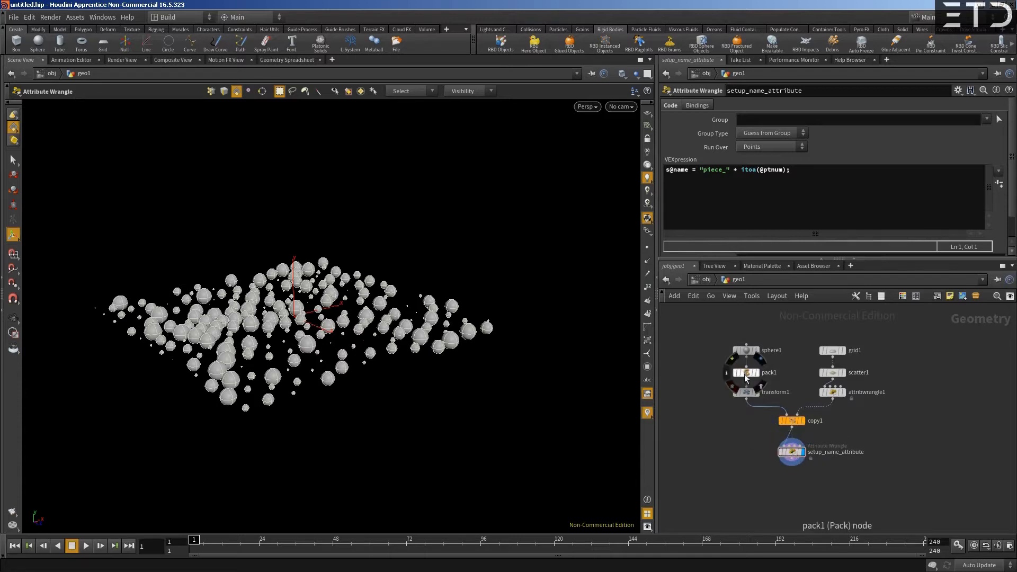
{"action": "left_click_drag", "start_coordinate": [742, 376], "coordinate": [927, 394]}
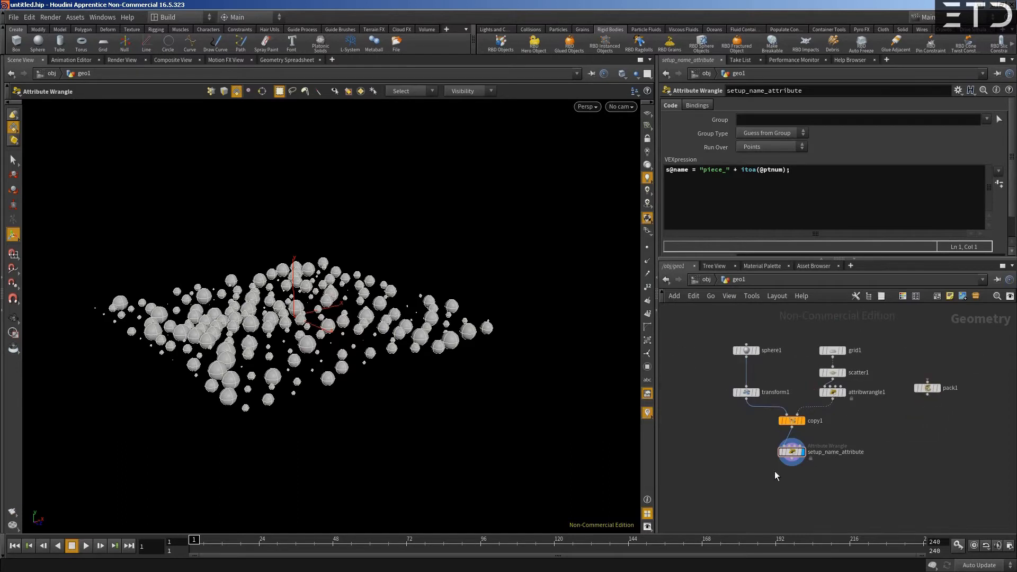
{"action": "left_click_drag", "start_coordinate": [799, 455], "coordinate": [794, 449]}
{"action": "middle_click", "coordinate": [795, 449]}
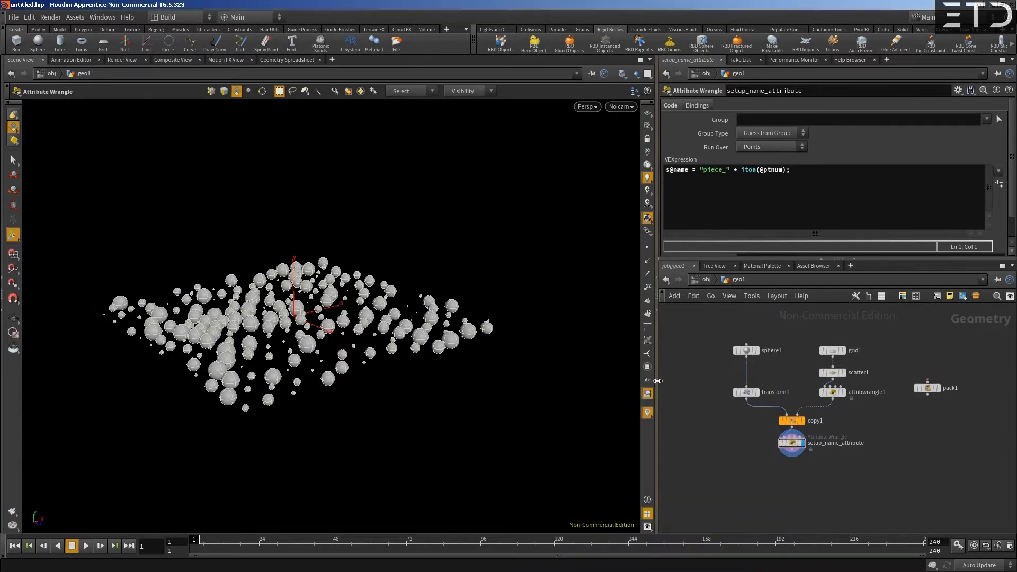
- Set sphere1's primitive type to Polygon and check the geometry information of setup_name_attribute
{"action": "left_click", "coordinate": [746, 351]}
{"action": "left_click", "coordinate": [767, 110]}
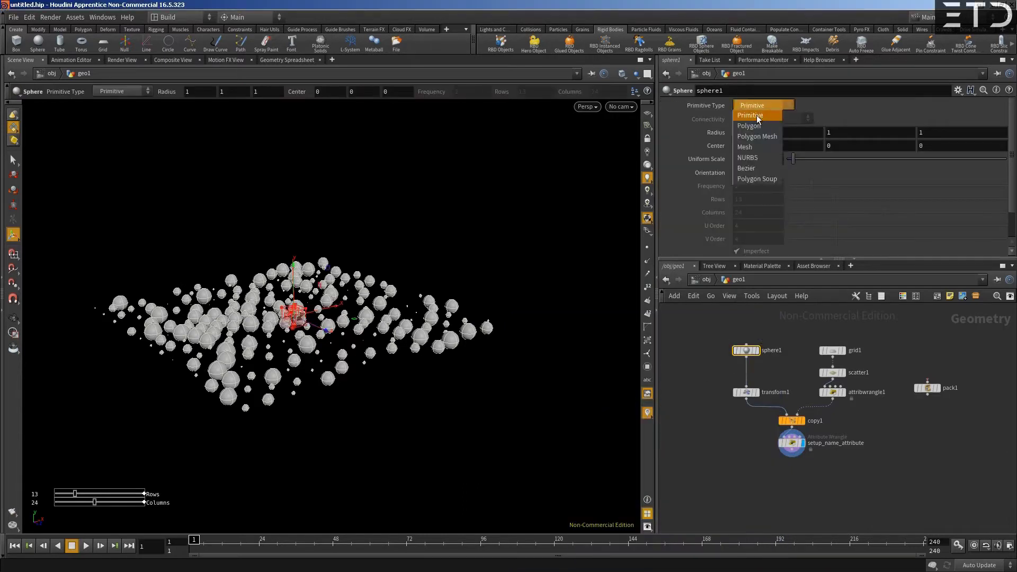
{"action": "left_click", "coordinate": [758, 119]}
{"action": "middle_click", "coordinate": [795, 442]}
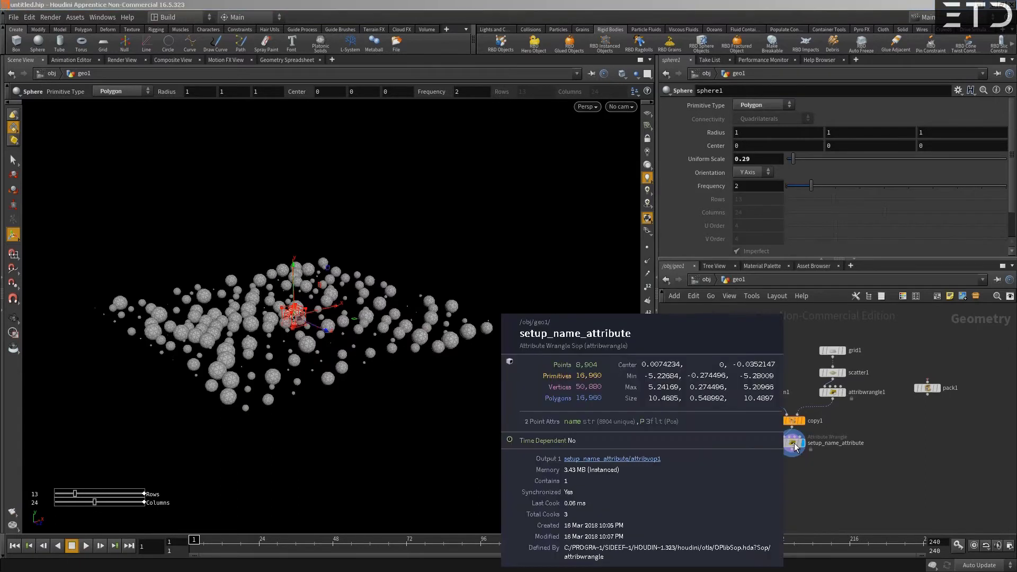
- Add an Assemble node after setup_name_attribute and return to the geo1 network level
{"action": "left_click", "coordinate": [791, 455]}
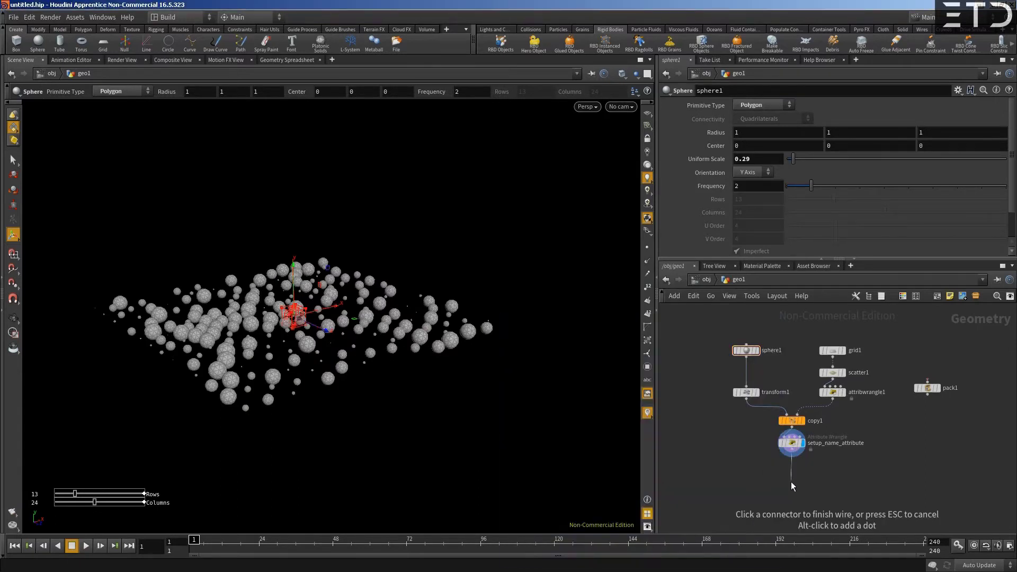
{"action": "left_click", "coordinate": [791, 483]}
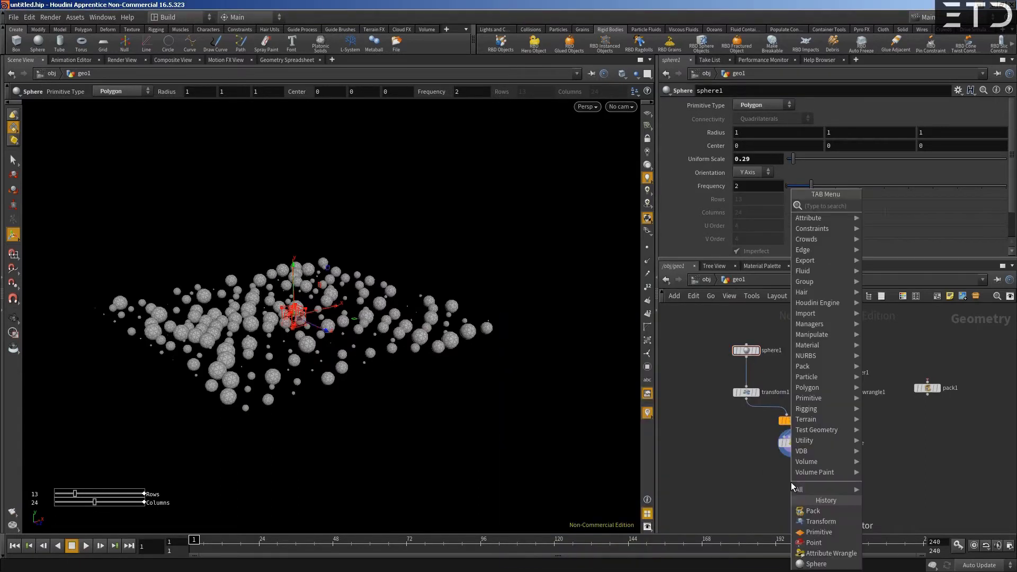
{"action": "type", "text": "ass"}
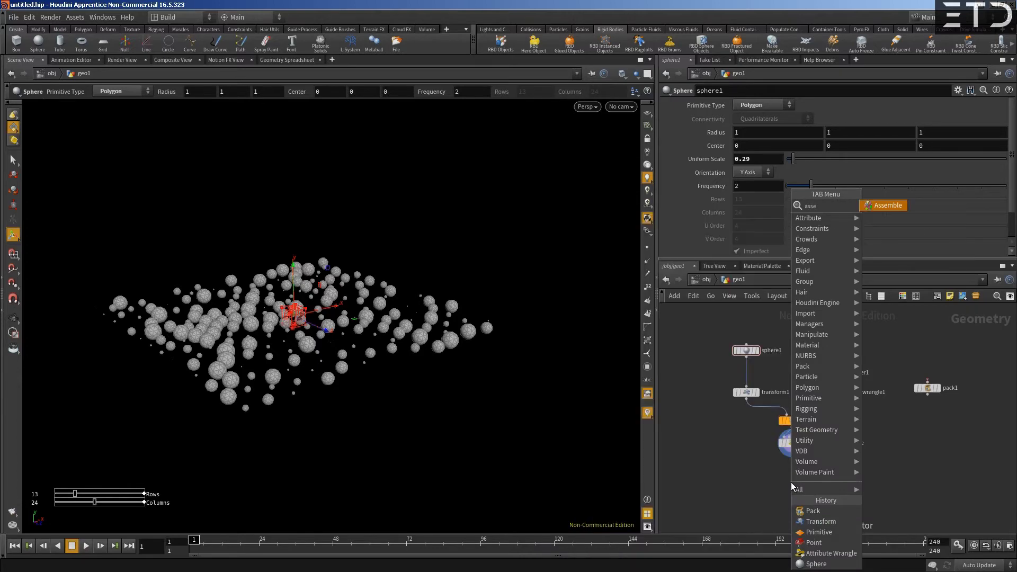
{"action": "type", "text": "e"}
{"action": "key", "text": "Return"}
{"action": "key", "text": "Return"}
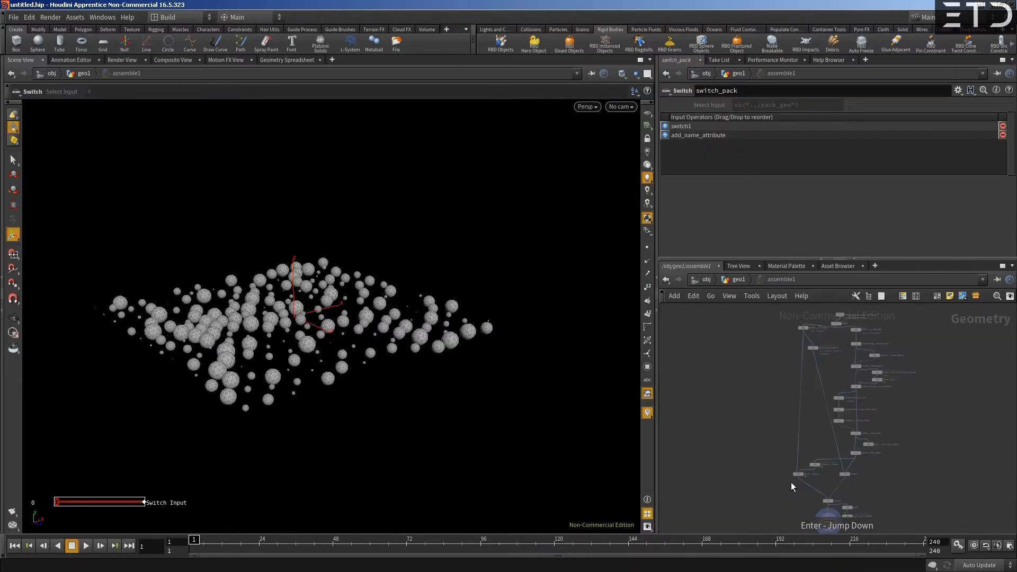
{"action": "left_click", "coordinate": [736, 280]}
{"action": "mouse_move", "coordinate": [774, 476]}
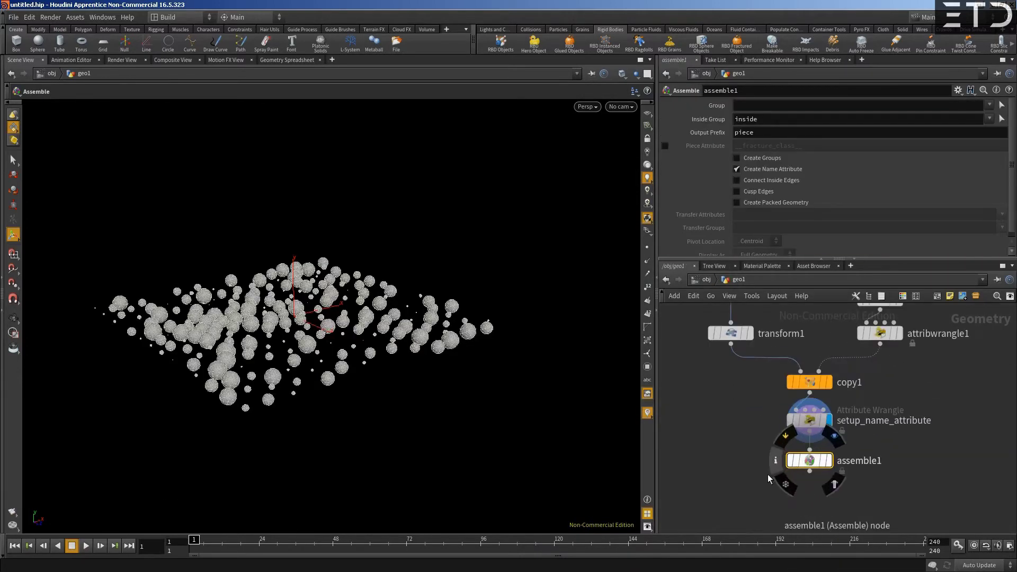
- Display the assemble1 node and enable its Create Packed Geometry option
{"action": "left_click", "coordinate": [821, 463]}
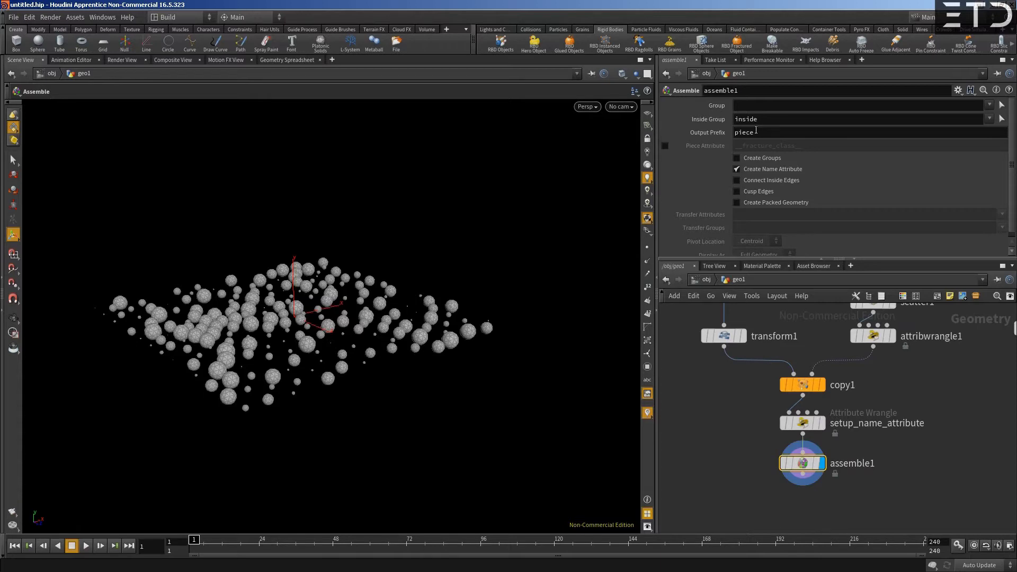
{"action": "left_click", "coordinate": [736, 203]}
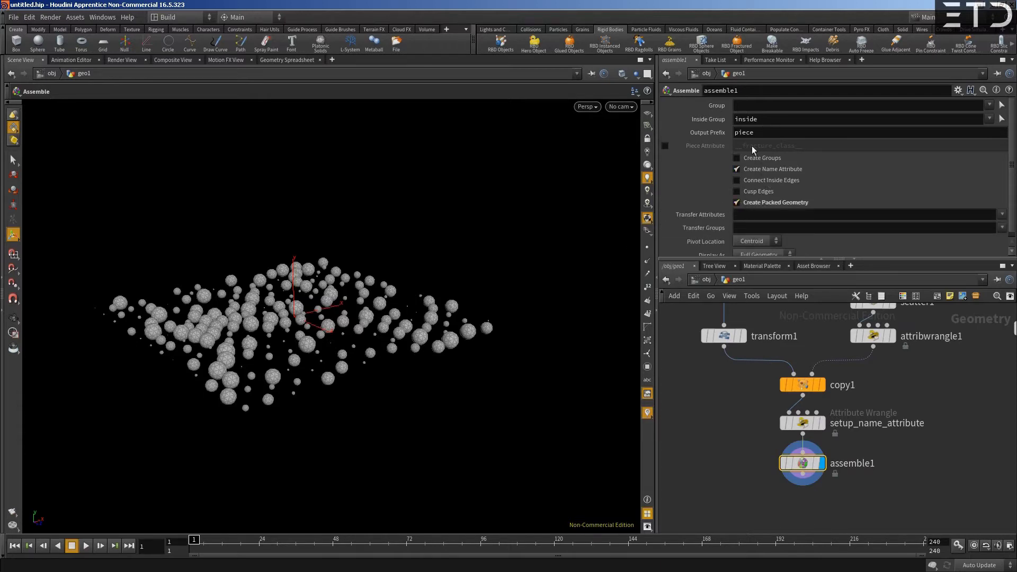
{"action": "left_click_drag", "start_coordinate": [757, 132], "coordinate": [686, 131]}
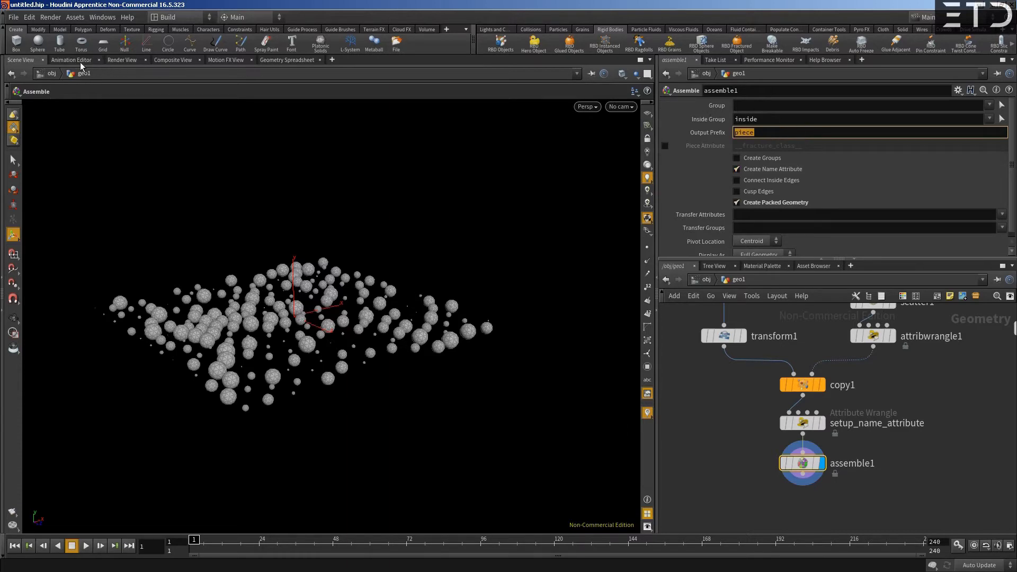
- Examine the name attribute of assemble1's points in the geometry spreadsheet, then return to the scene view
{"action": "left_click", "coordinate": [287, 60]}
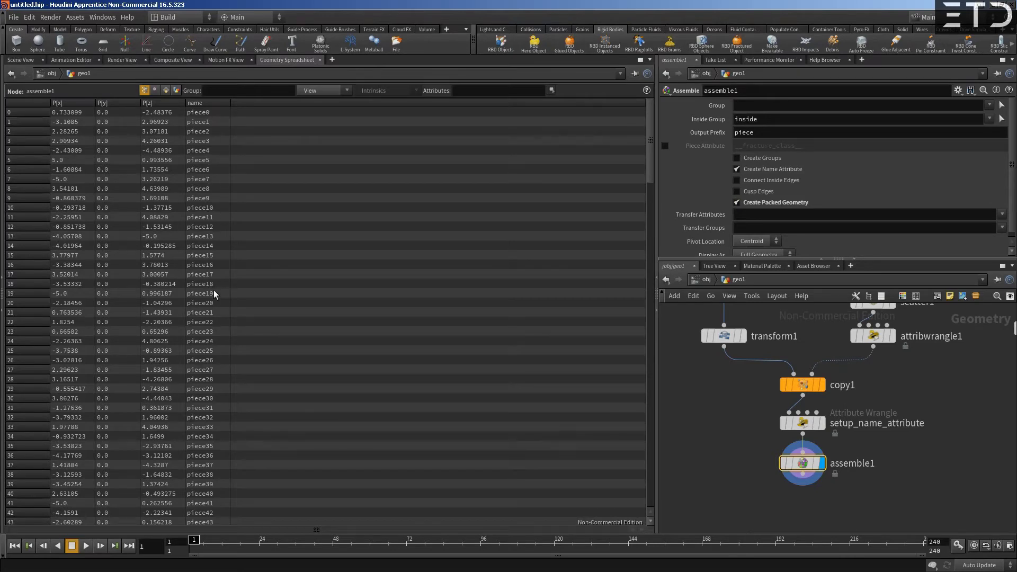
{"action": "middle_click", "coordinate": [777, 469]}
{"action": "left_click", "coordinate": [21, 60]}
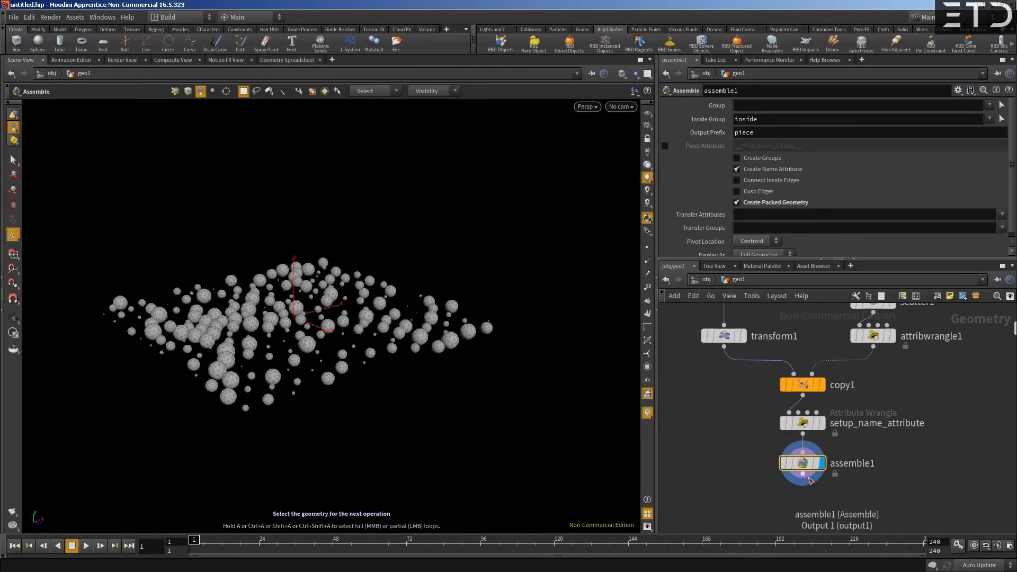
- Add a Null node after assemble1, rename it OUT_rbds, and align it beneath the chain
{"action": "left_click", "coordinate": [802, 478]}
{"action": "left_click", "coordinate": [806, 506]}
{"action": "type", "text": "null"}
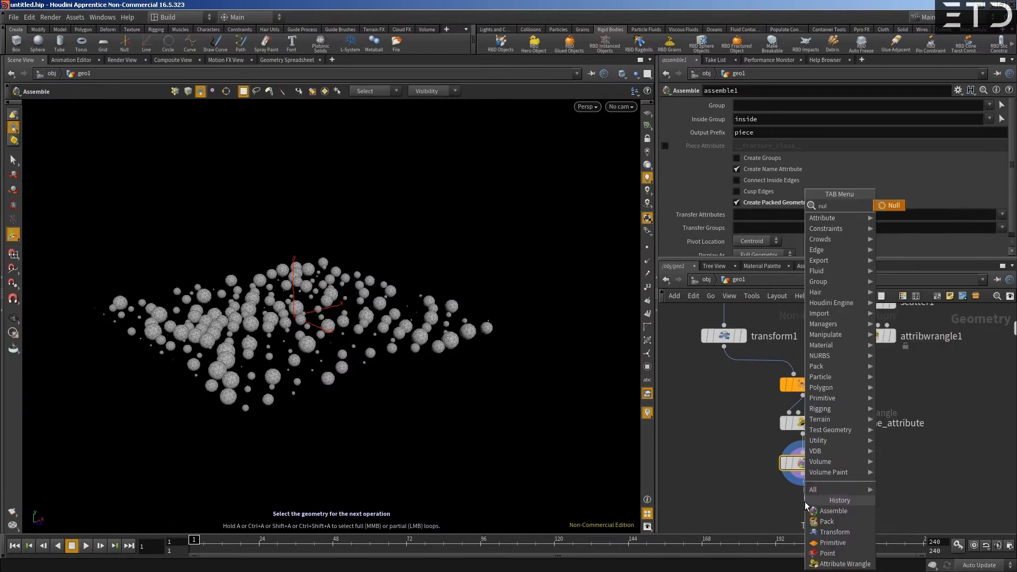
{"action": "key", "text": "Return"}
{"action": "double_click", "coordinate": [842, 509]}
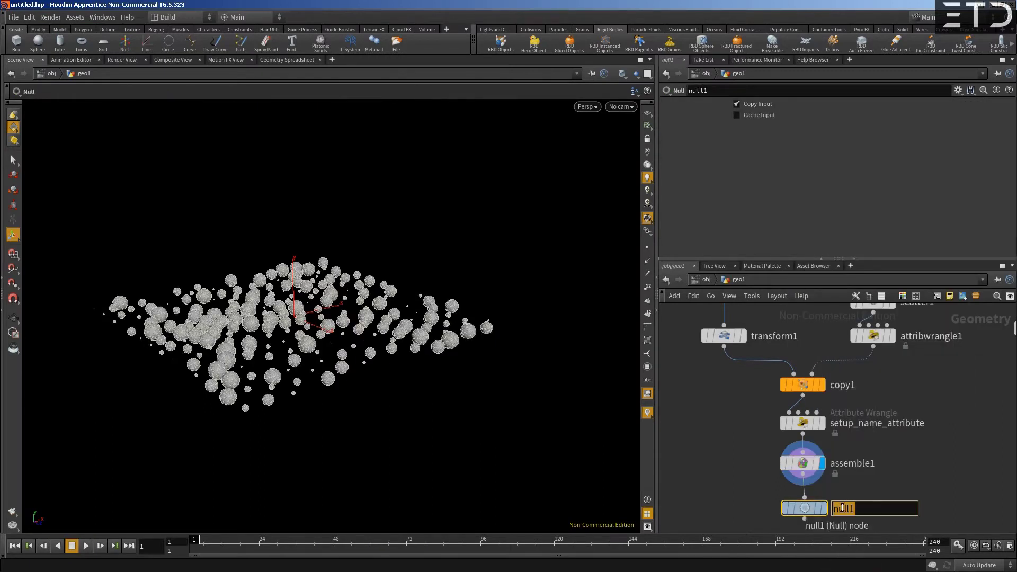
{"action": "type", "text": "OUT_"}
{"action": "type", "text": "spher"}
{"action": "type", "text": "bds"}
{"action": "key", "text": "Return"}
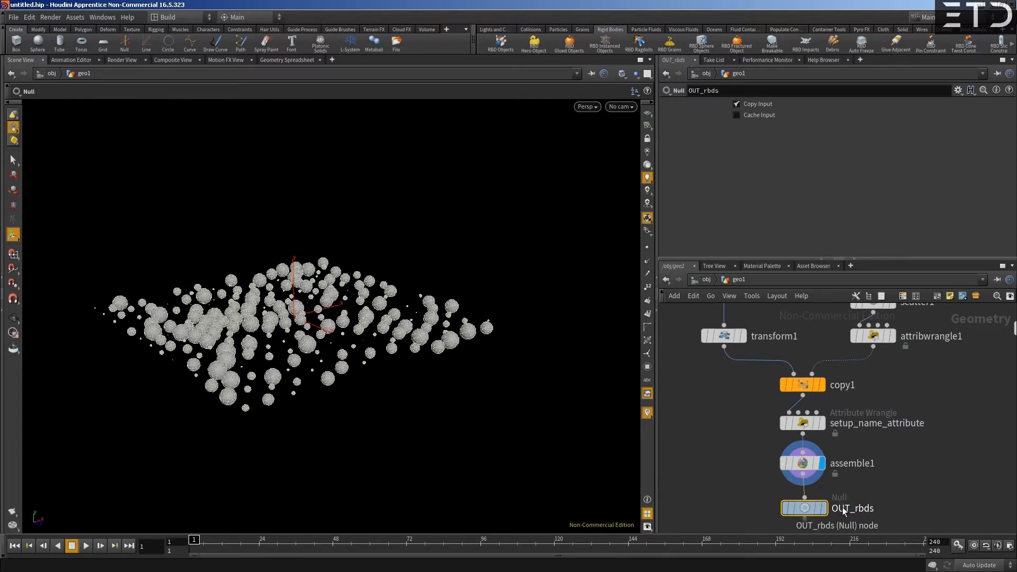
{"action": "left_click_drag", "start_coordinate": [802, 512], "coordinate": [800, 507]}
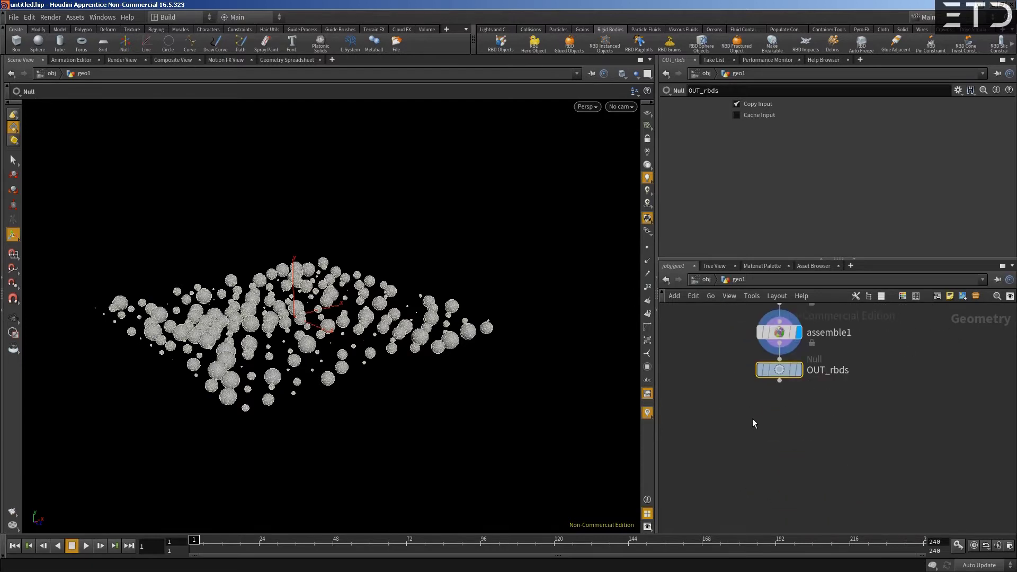
- Create a DOP Network node in geo1 and place it directly below OUT_rbds without connecting it
{"action": "key", "text": "Tab"}
{"action": "type", "text": "dop"}
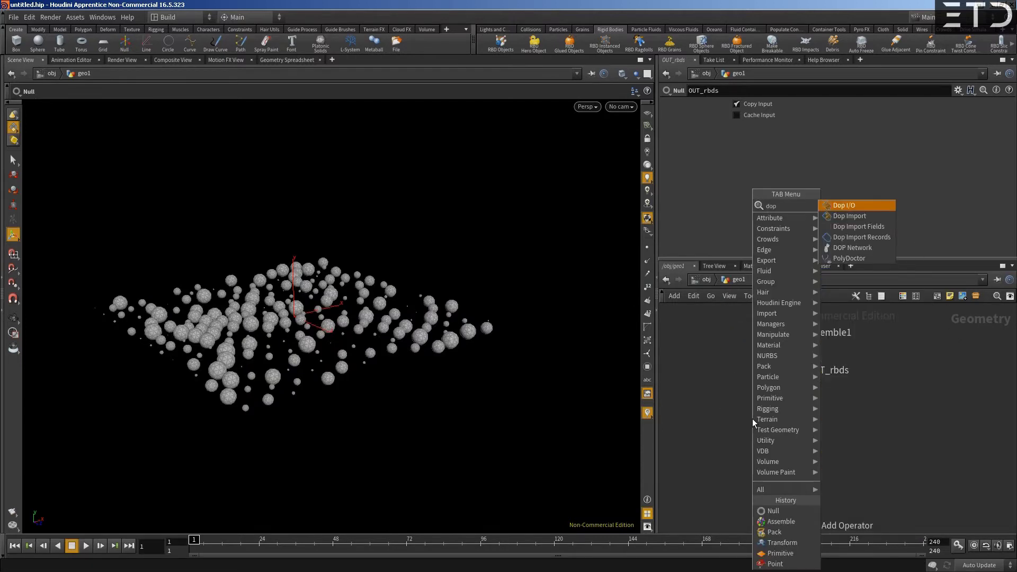
{"action": "key", "text": "Down"}
{"action": "key", "text": "Down"}
{"action": "key", "text": "Down"}
{"action": "key", "text": "Down"}
{"action": "key", "text": "Return"}
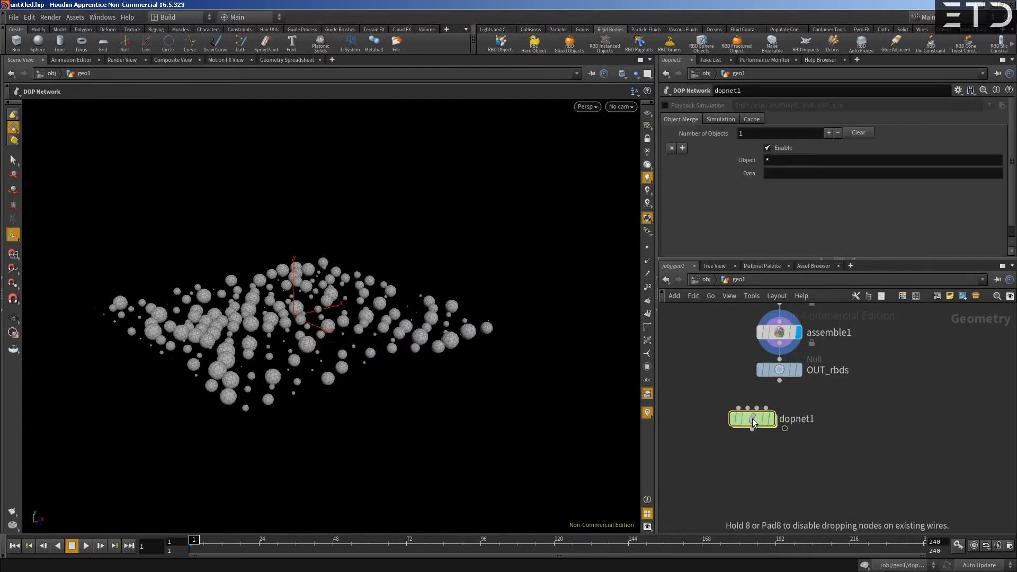
{"action": "left_click", "coordinate": [768, 421]}
{"action": "left_click_drag", "start_coordinate": [769, 424], "coordinate": [780, 419]}
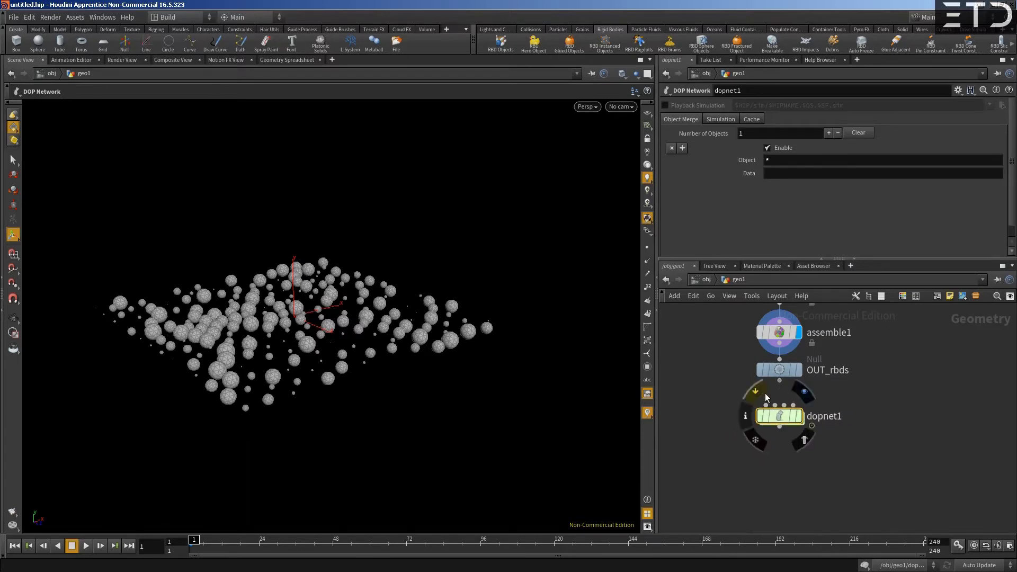
{"action": "middle_click_drag", "start_coordinate": [740, 373], "coordinate": [748, 482]}
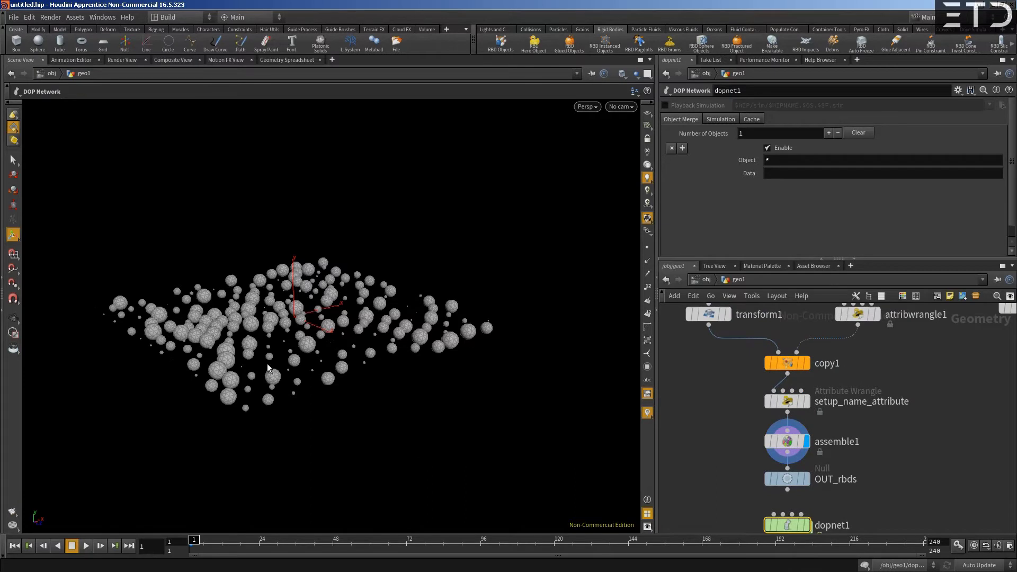
{"action": "middle_click_drag", "start_coordinate": [779, 521], "coordinate": [783, 445]}
- Enter dopnet1 and add an RBD Packed Object node above the output node
{"action": "double_click", "coordinate": [788, 450]}
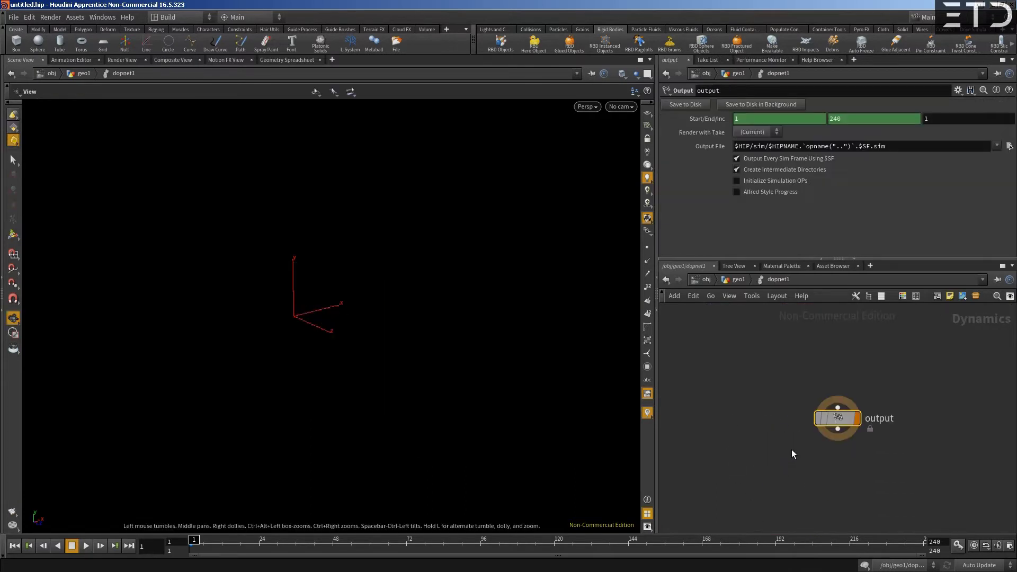
{"action": "middle_click_drag", "start_coordinate": [835, 406], "coordinate": [815, 481]}
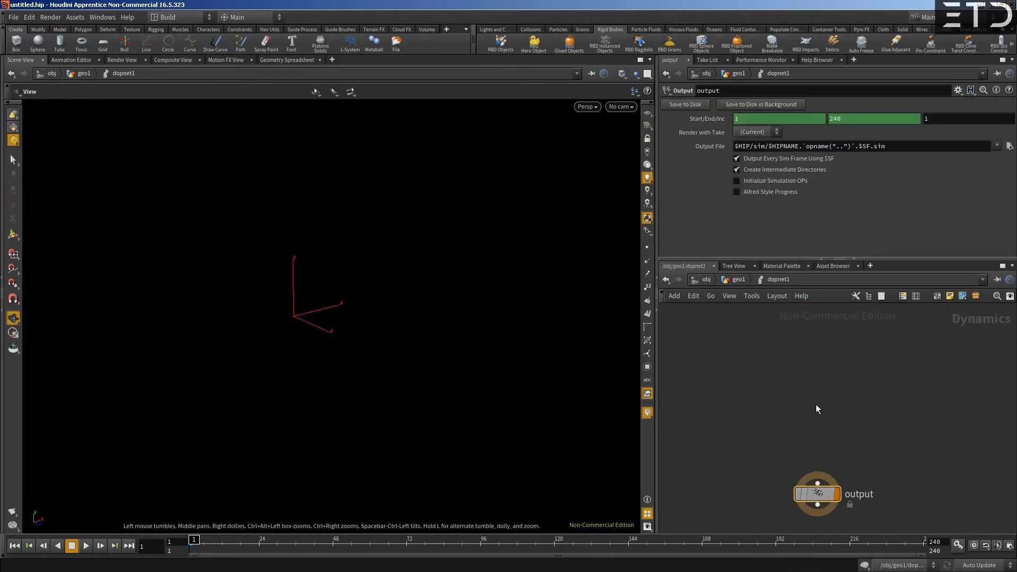
{"action": "key", "text": "Tab"}
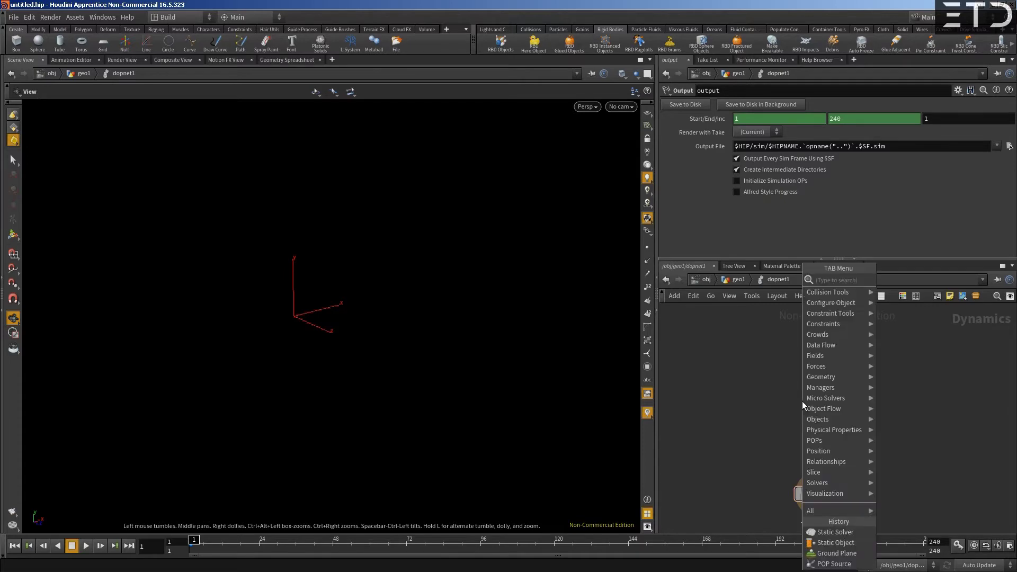
{"action": "type", "text": "pack"}
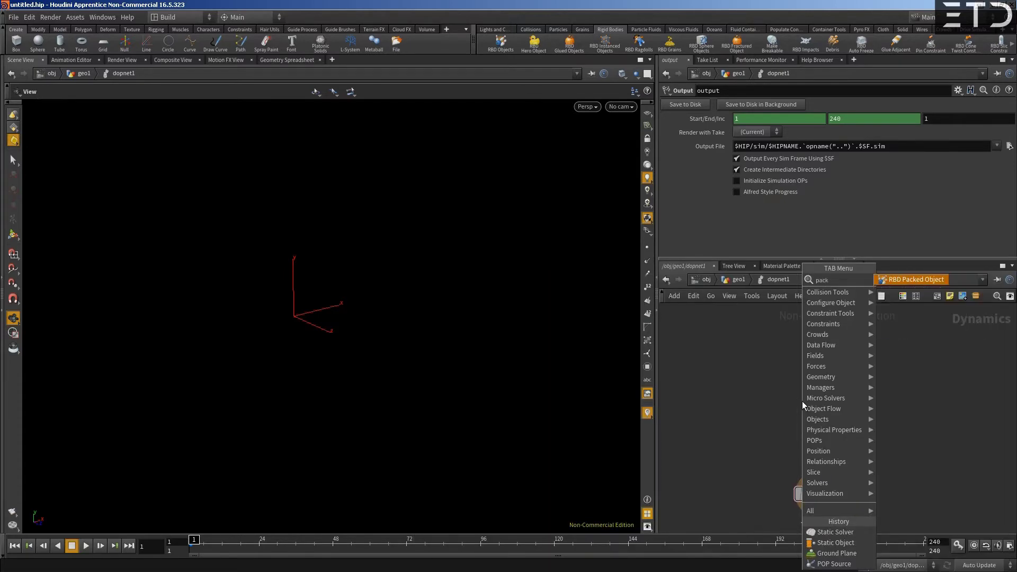
{"action": "key", "text": "Return"}
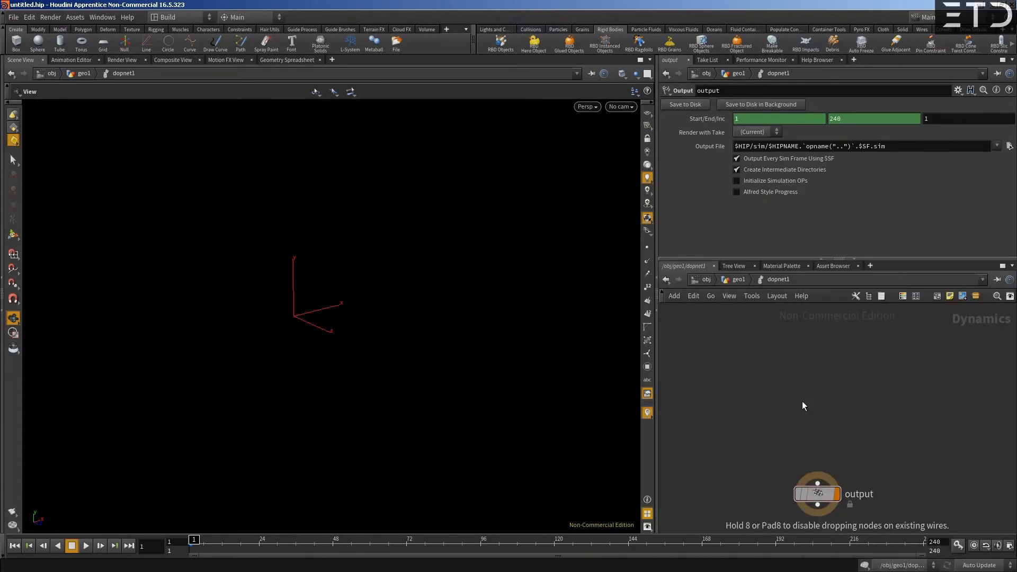
{"action": "left_click", "coordinate": [802, 402]}
{"action": "left_click_drag", "start_coordinate": [802, 404], "coordinate": [756, 367]}
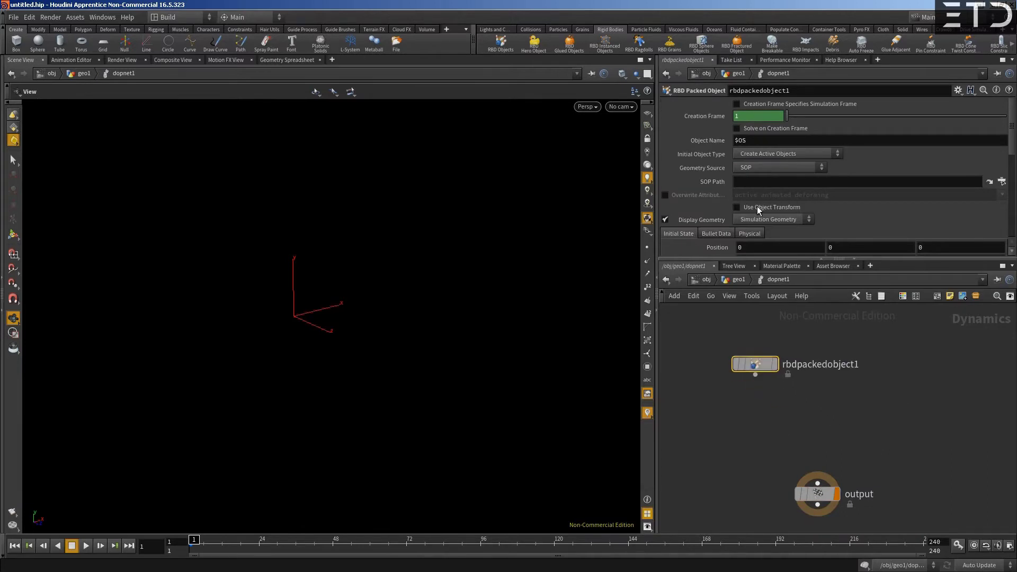
- Set the RBD packed object's SOP Path to ../../OUT_rbds/, checking the source node in geo1 before returning to dopnet1
{"action": "left_click", "coordinate": [740, 181]}
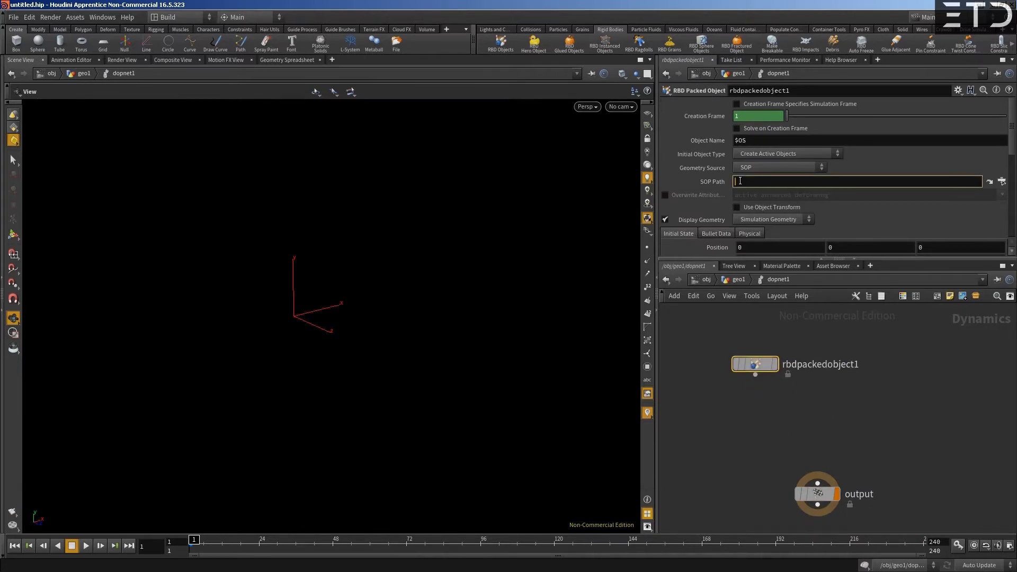
{"action": "type", "text": "../../"}
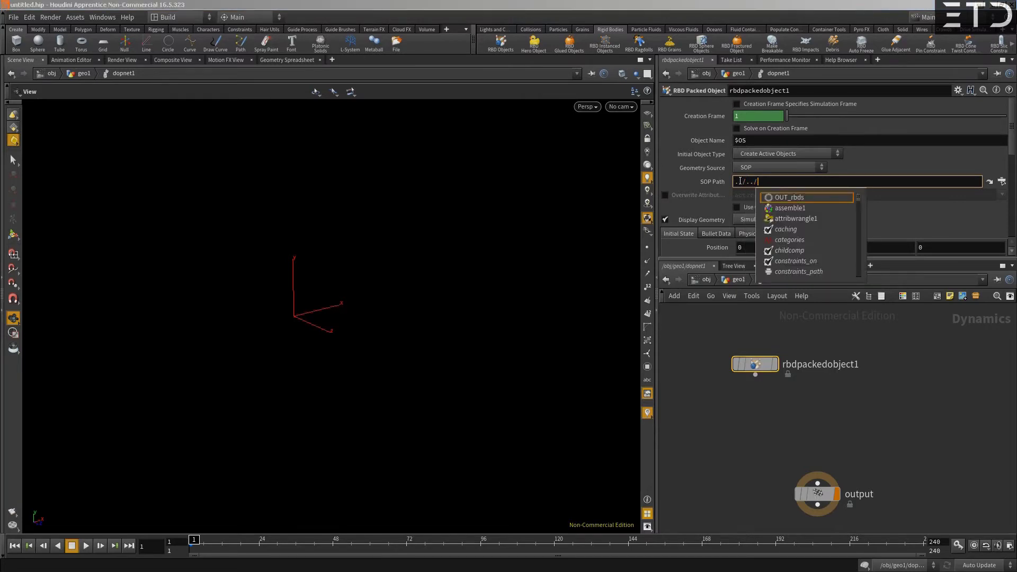
{"action": "key", "text": "Down"}
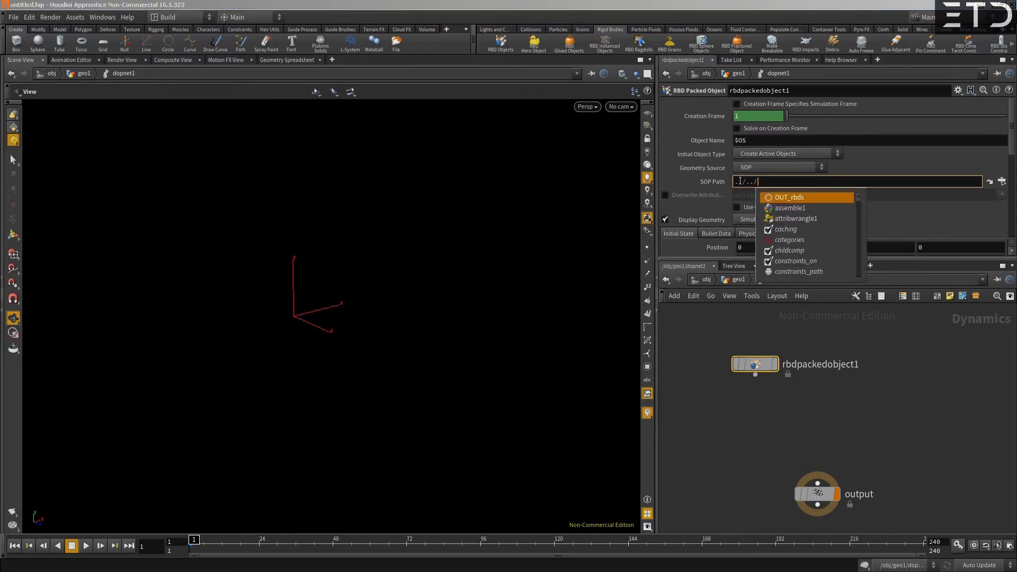
{"action": "key", "text": "Return"}
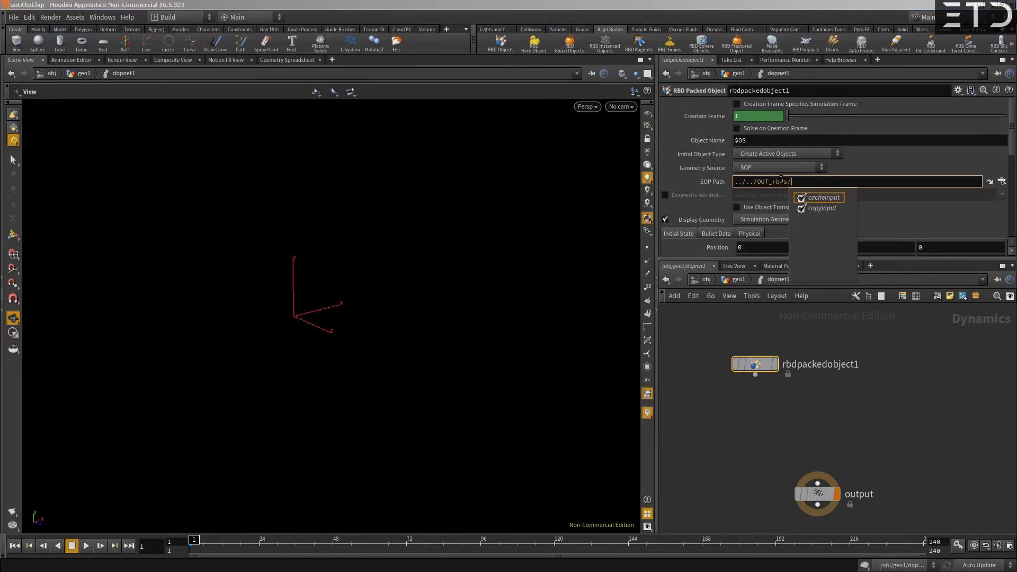
{"action": "left_click", "coordinate": [731, 322]}
{"action": "left_click", "coordinate": [735, 280]}
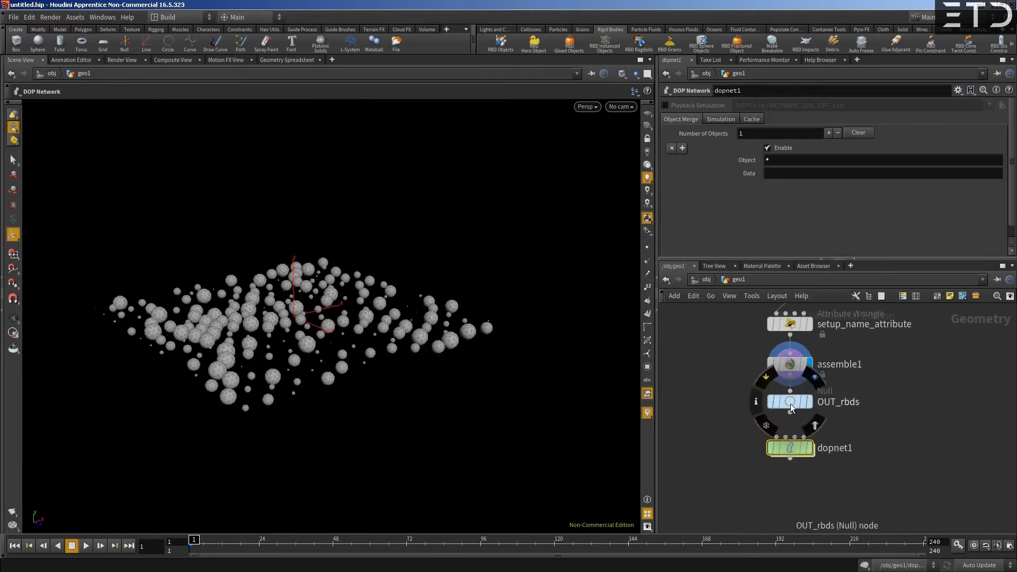
{"action": "double_click", "coordinate": [789, 447]}
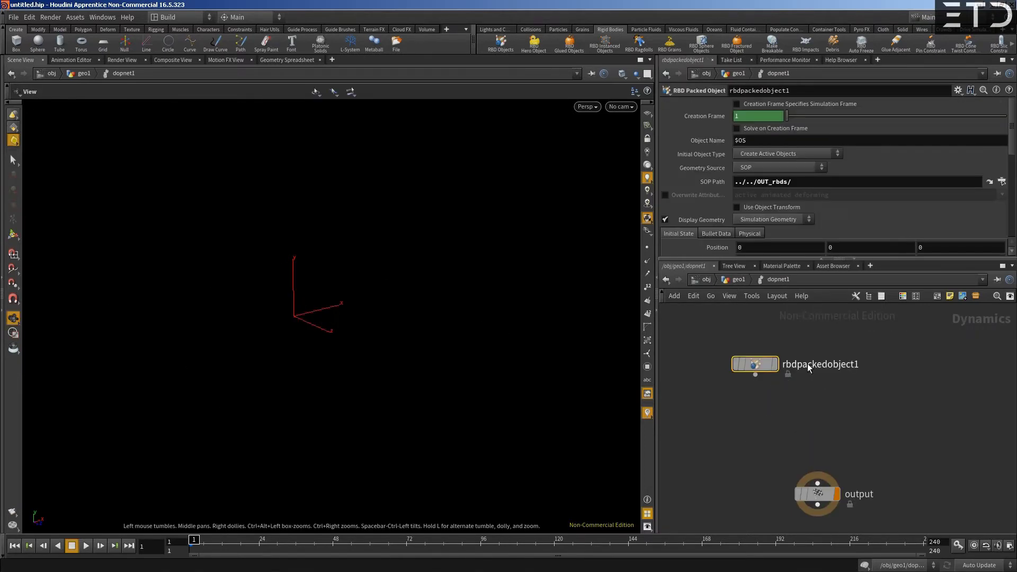
- Add a Bullet Solver fed by rbdpackedobject1 and place it directly above the output node
{"action": "left_click_drag", "start_coordinate": [755, 365], "coordinate": [743, 352]}
{"action": "left_click", "coordinate": [744, 361]}
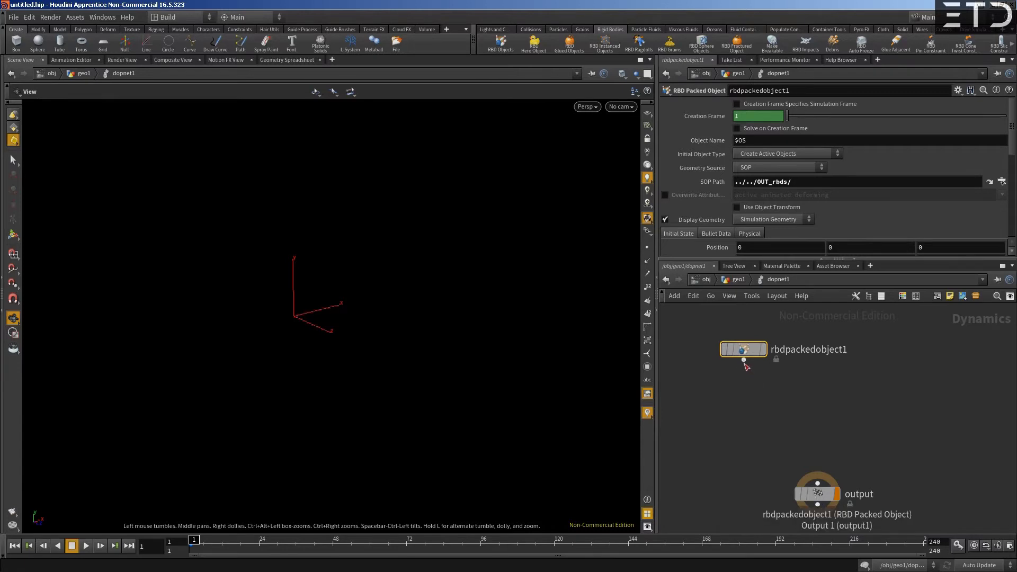
{"action": "left_click", "coordinate": [746, 407]}
{"action": "type", "text": "bul"}
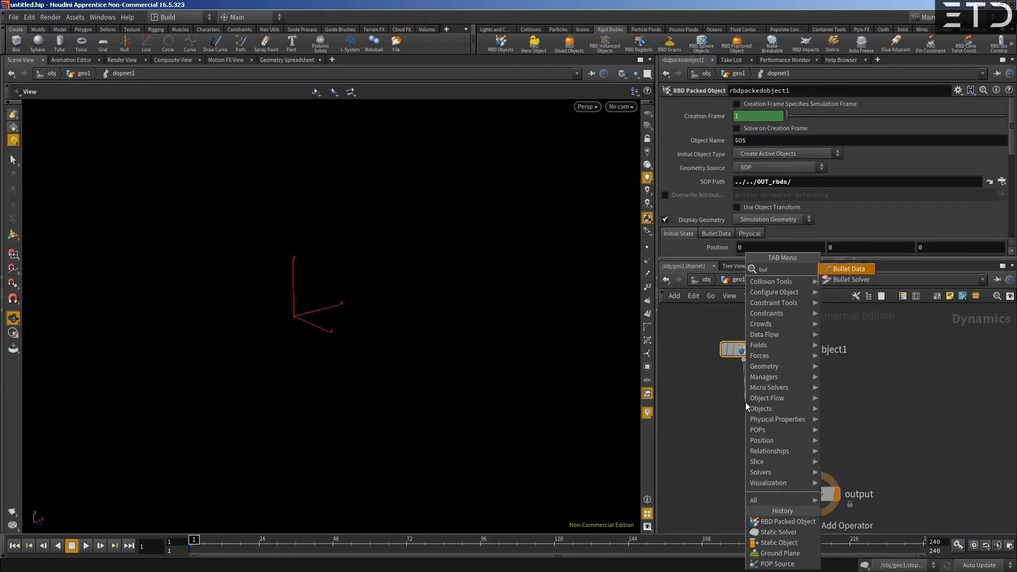
{"action": "key", "text": "Down"}
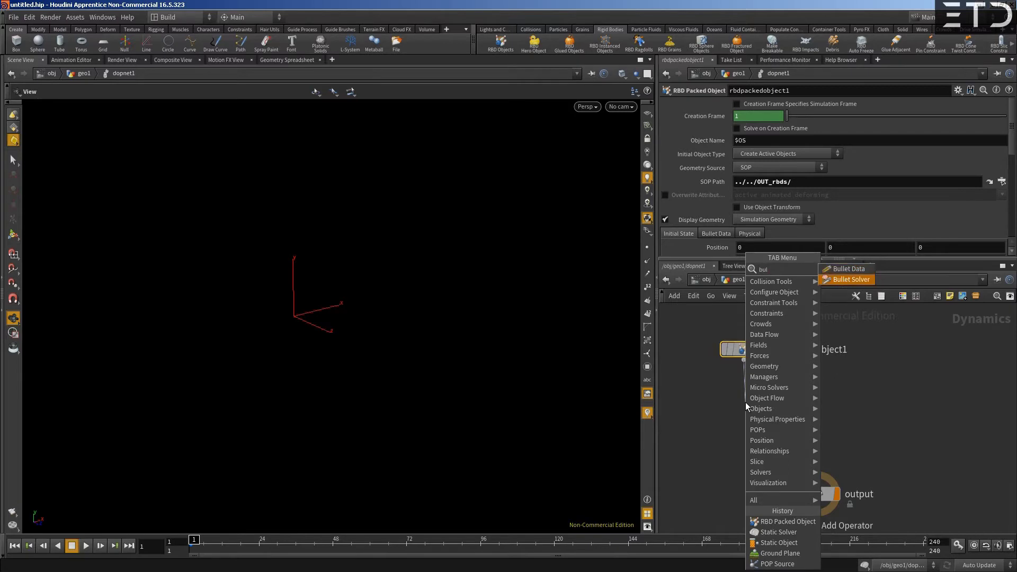
{"action": "key", "text": "Return"}
{"action": "left_click", "coordinate": [746, 403]}
{"action": "left_click_drag", "start_coordinate": [746, 402], "coordinate": [816, 411]}
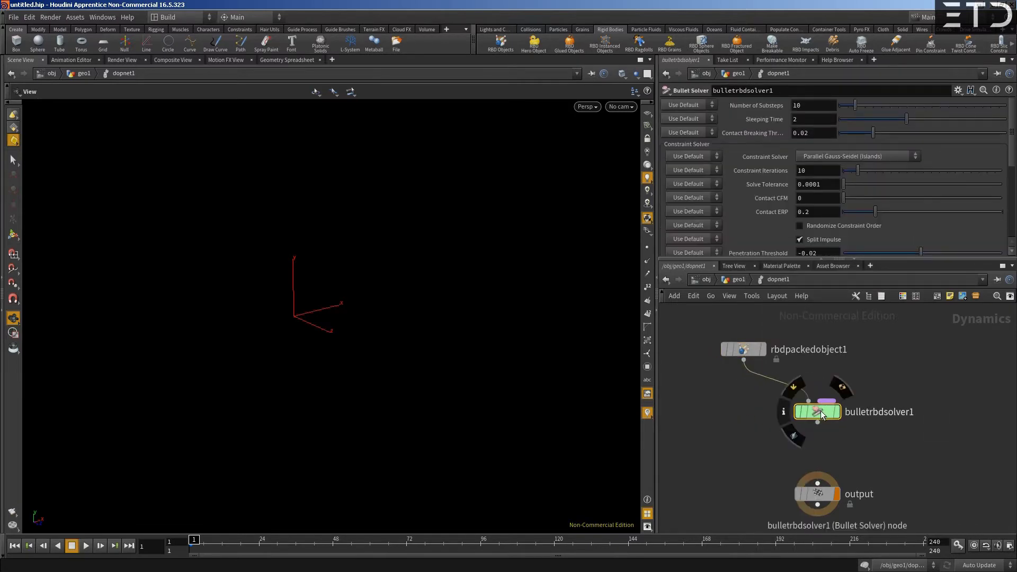
- Insert a Gravity Force node between the Bullet Solver and the output node, then run the simulation as a test
{"action": "left_click", "coordinate": [818, 422]}
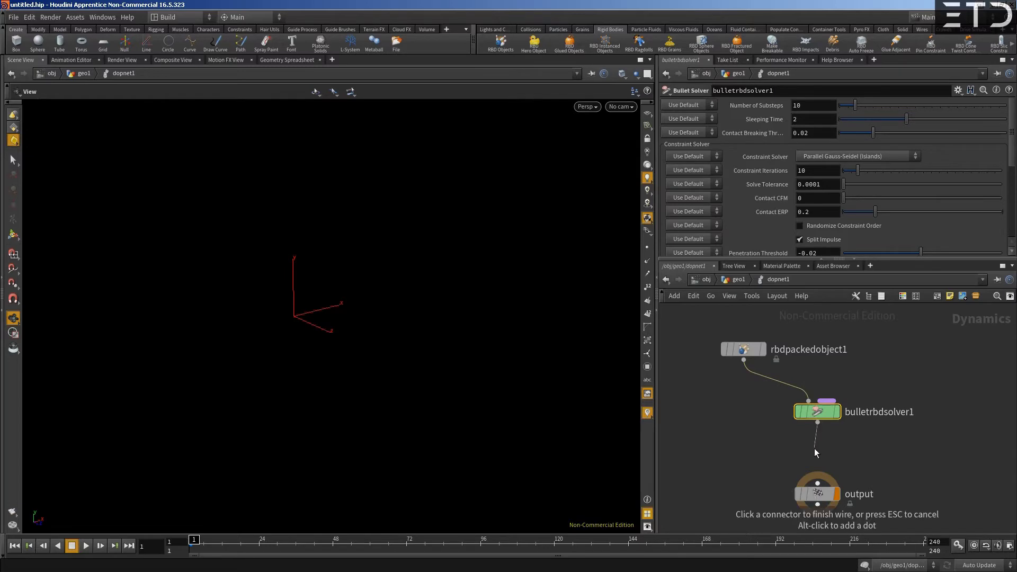
{"action": "key", "text": "Tab"}
{"action": "type", "text": "gra"}
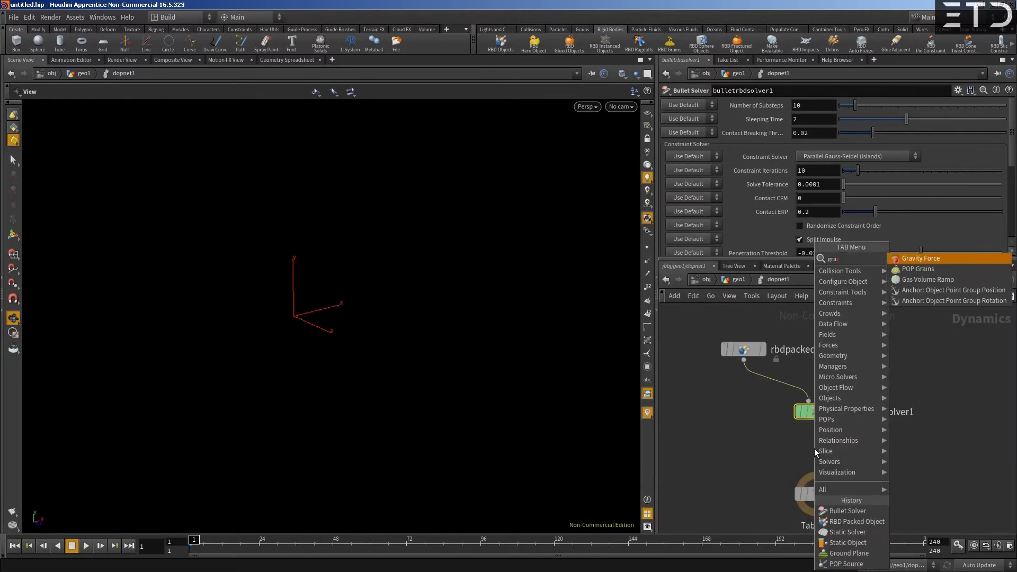
{"action": "key", "text": "Return"}
{"action": "middle_click_drag", "start_coordinate": [731, 431], "coordinate": [719, 384]}
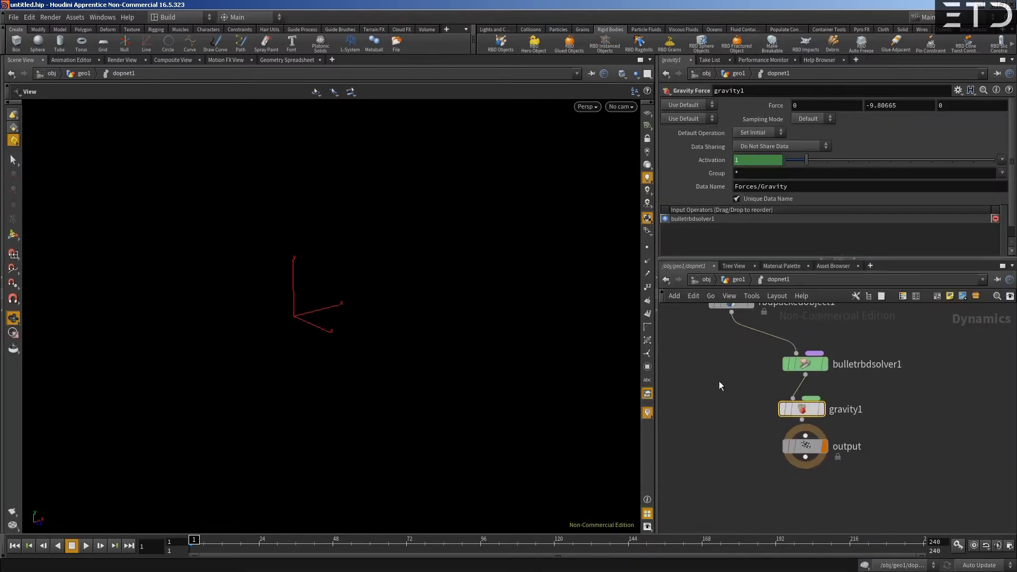
{"action": "left_click_drag", "start_coordinate": [806, 444], "coordinate": [802, 465]}
{"action": "left_click_drag", "start_coordinate": [806, 410], "coordinate": [806, 455]}
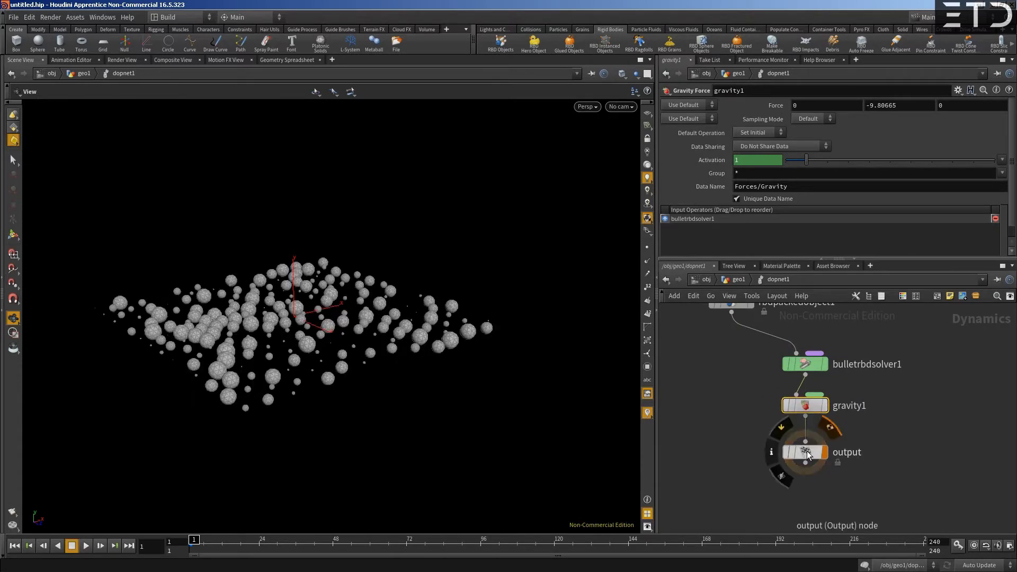
{"action": "left_click_drag", "start_coordinate": [199, 539], "coordinate": [160, 527]}
- Space the gravity and output nodes further below the Bullet Solver, then return to the geo1 level
{"action": "scroll", "coordinate": [808, 441], "scroll_direction": "down", "scroll_amount": 2}
{"action": "middle_click_drag", "start_coordinate": [757, 381], "coordinate": [784, 368]}
{"action": "left_click_drag", "start_coordinate": [826, 428], "coordinate": [826, 475]}
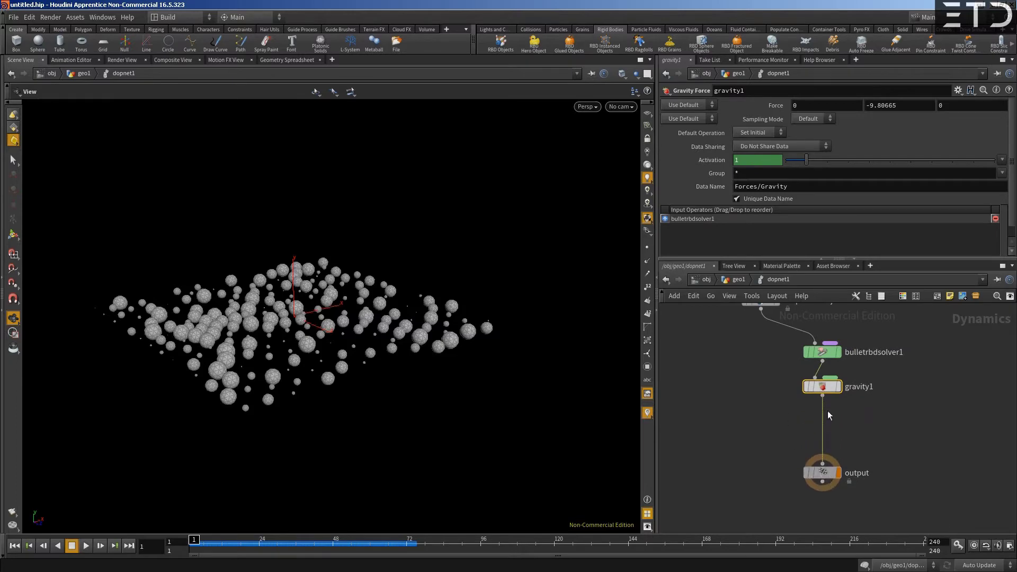
{"action": "left_click_drag", "start_coordinate": [825, 386], "coordinate": [825, 411]}
{"action": "middle_click_drag", "start_coordinate": [825, 410], "coordinate": [830, 436]}
{"action": "key", "text": "u"}
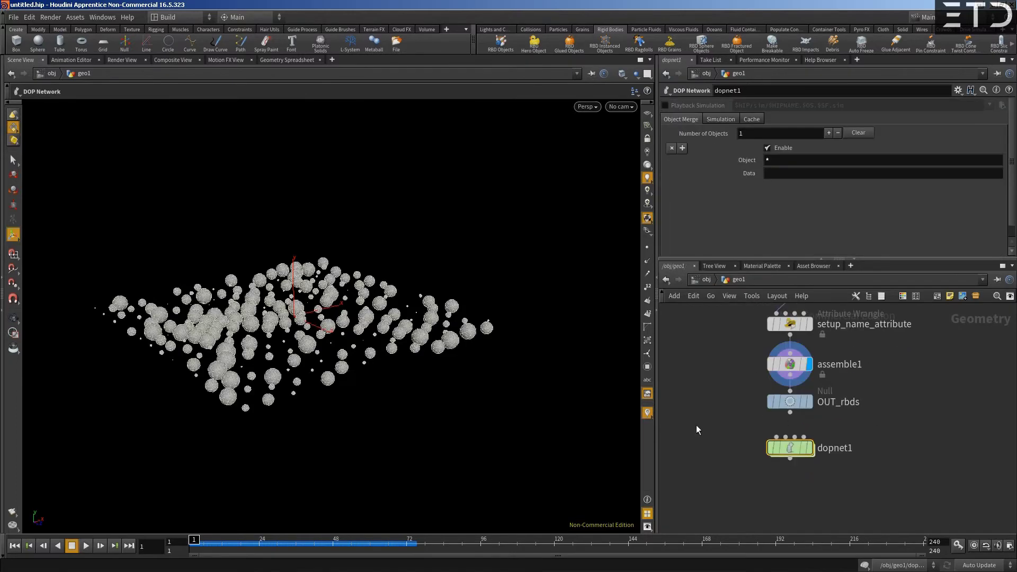
{"action": "key", "text": "Tab"}
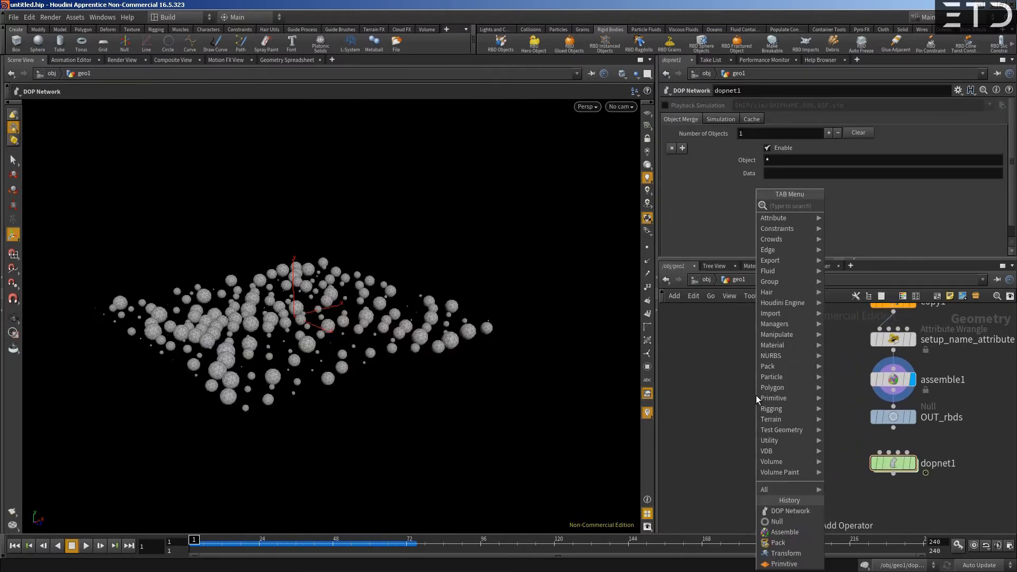
{"action": "type", "text": "bo"}
{"action": "key", "text": "Return"}
{"action": "left_click", "coordinate": [755, 395]}
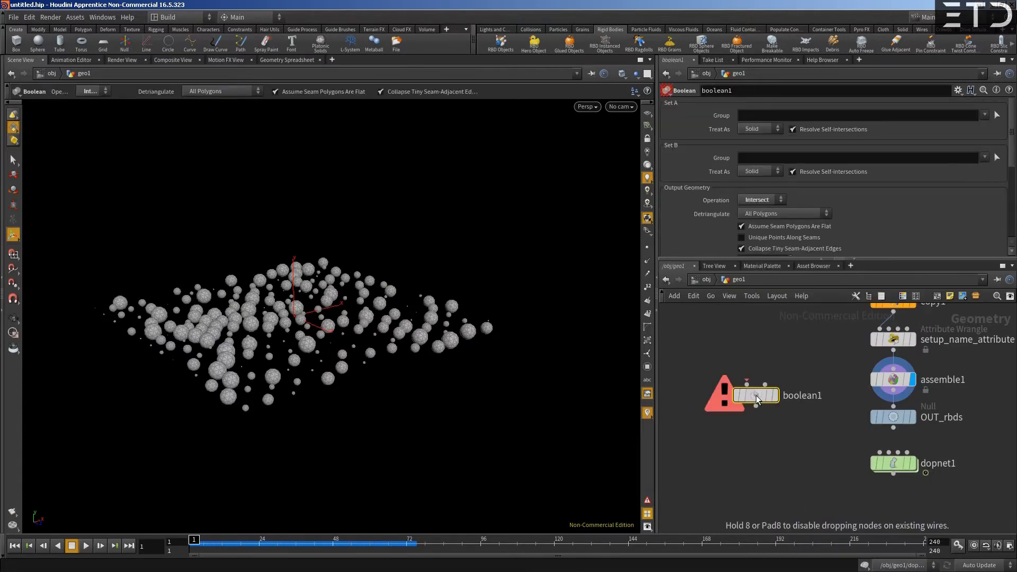
{"action": "key", "text": "Delete"}
- Create a Box node in geo1, in the empty space beside the assemble chain
{"action": "key", "text": "Tab"}
{"action": "type", "text": "box"}
{"action": "key", "text": "Return"}
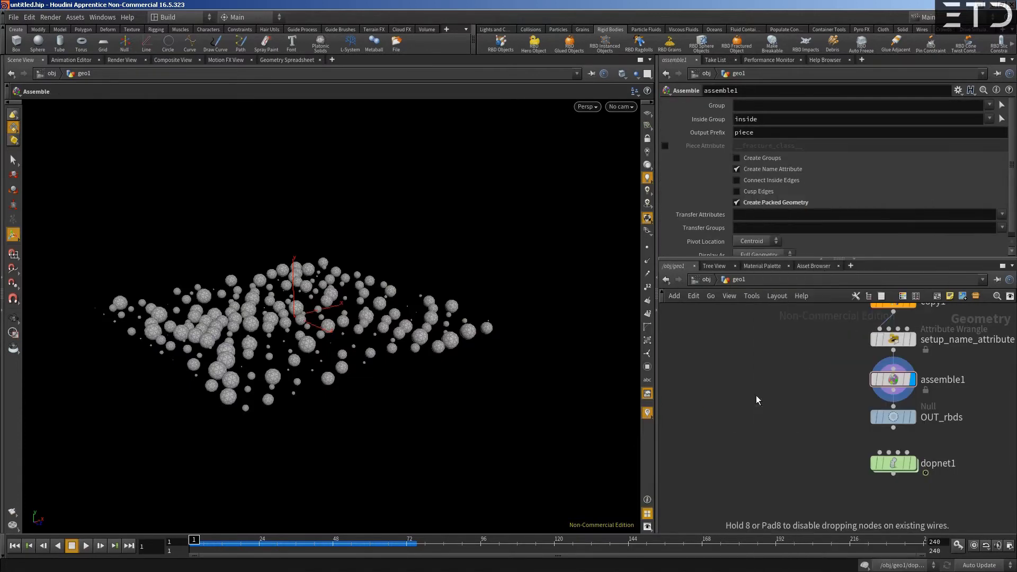
{"action": "left_click", "coordinate": [756, 395]}
- Add a Transform node fed by box1 and make it the displayed node
{"action": "middle_click_drag", "start_coordinate": [768, 443], "coordinate": [768, 430]}
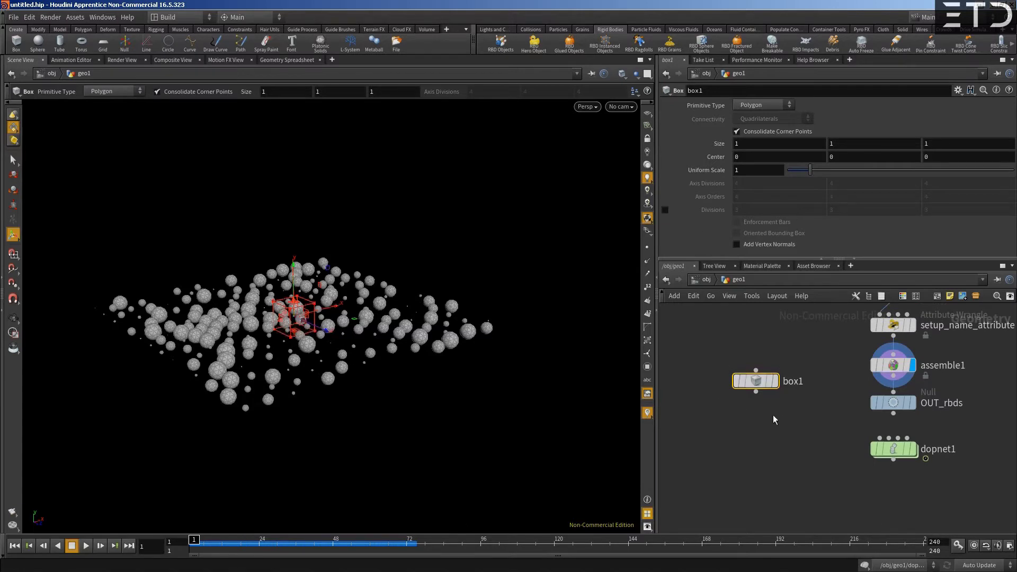
{"action": "key", "text": "Tab"}
{"action": "type", "text": "transf"}
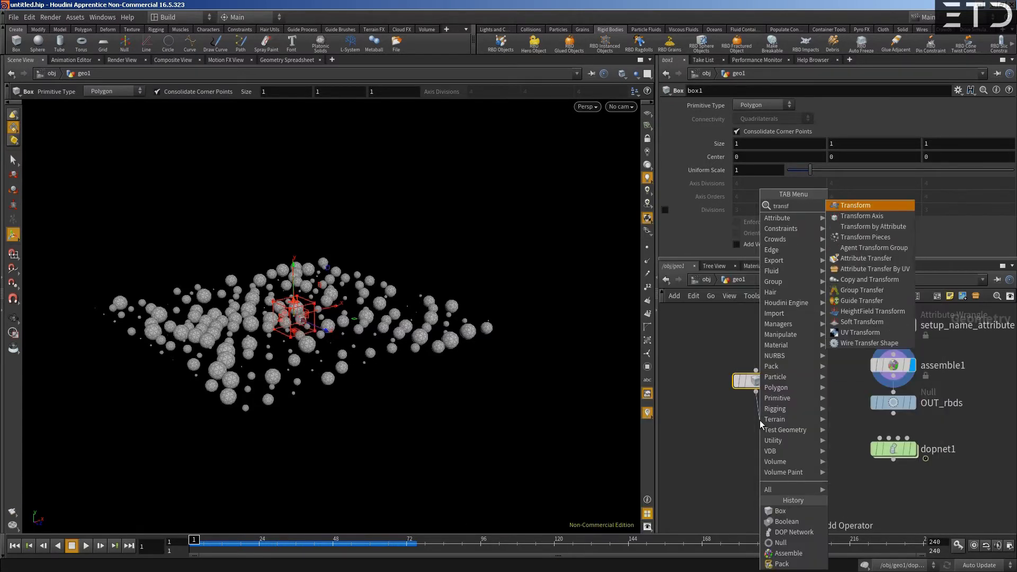
{"action": "key", "text": "Return"}
{"action": "left_click", "coordinate": [760, 423]}
{"action": "left_click", "coordinate": [779, 426]}
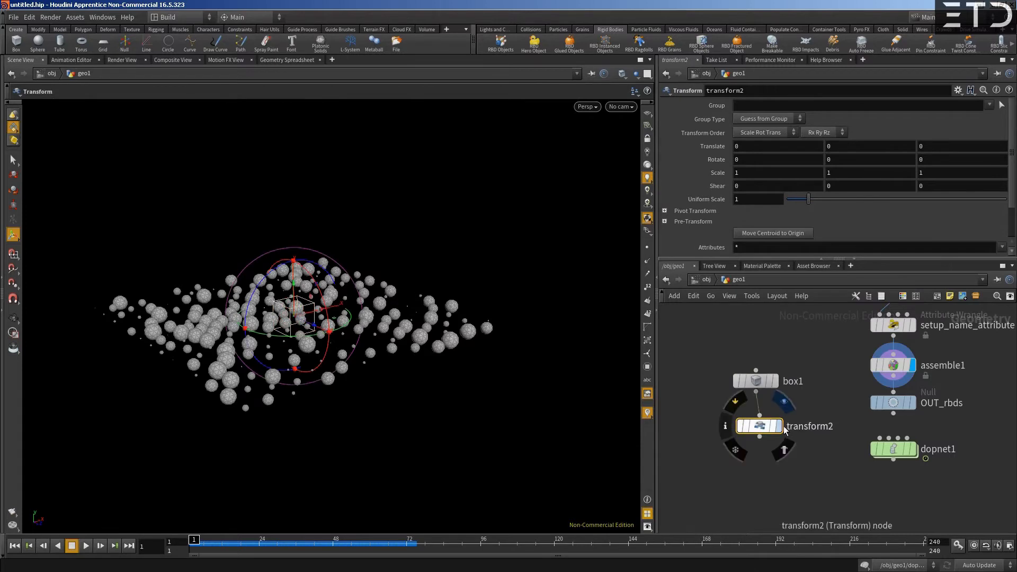
- Shape the box into a ground slab with scale X and Z of 10 and translate Y of -3, aligning the Transform node under box1
{"action": "left_click", "coordinate": [813, 177]}
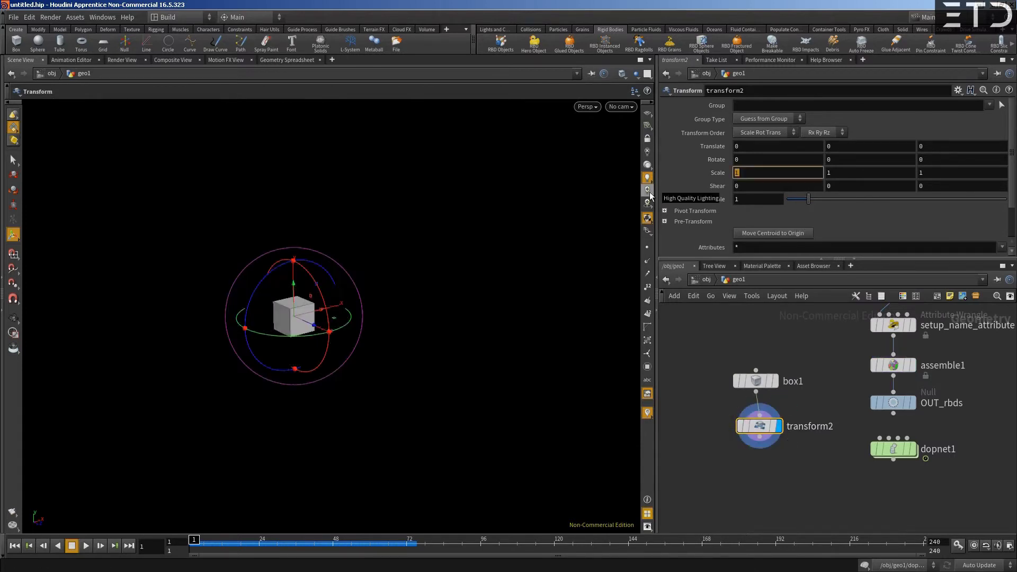
{"action": "type", "text": "0"}
{"action": "key", "text": "Tab"}
{"action": "key", "text": "Tab"}
{"action": "type", "text": "10"}
{"action": "key", "text": "Return"}
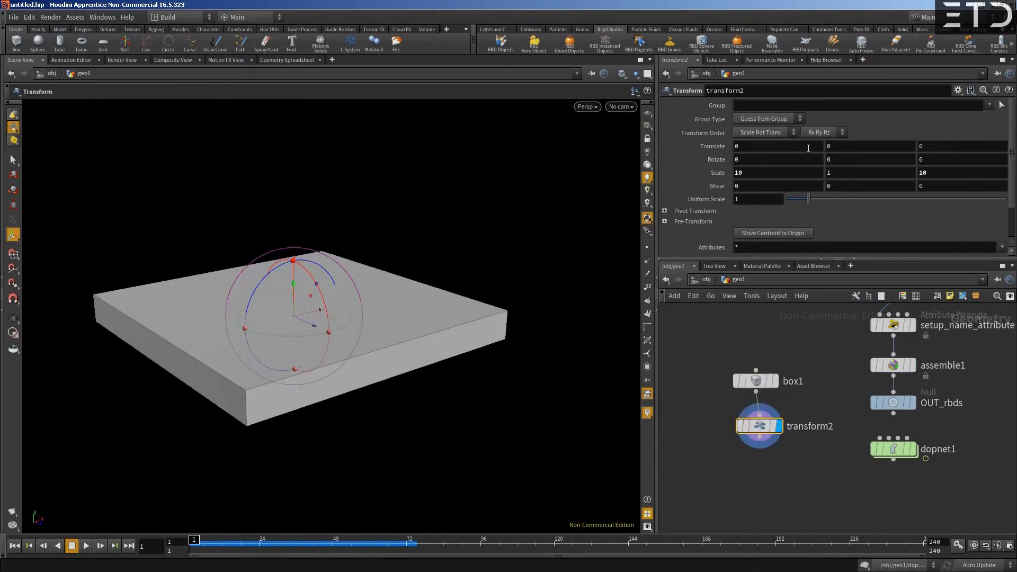
{"action": "left_click", "coordinate": [840, 148]}
{"action": "type", "text": "-3"}
{"action": "key", "text": "Return"}
{"action": "left_click_drag", "start_coordinate": [763, 425], "coordinate": [760, 419]}
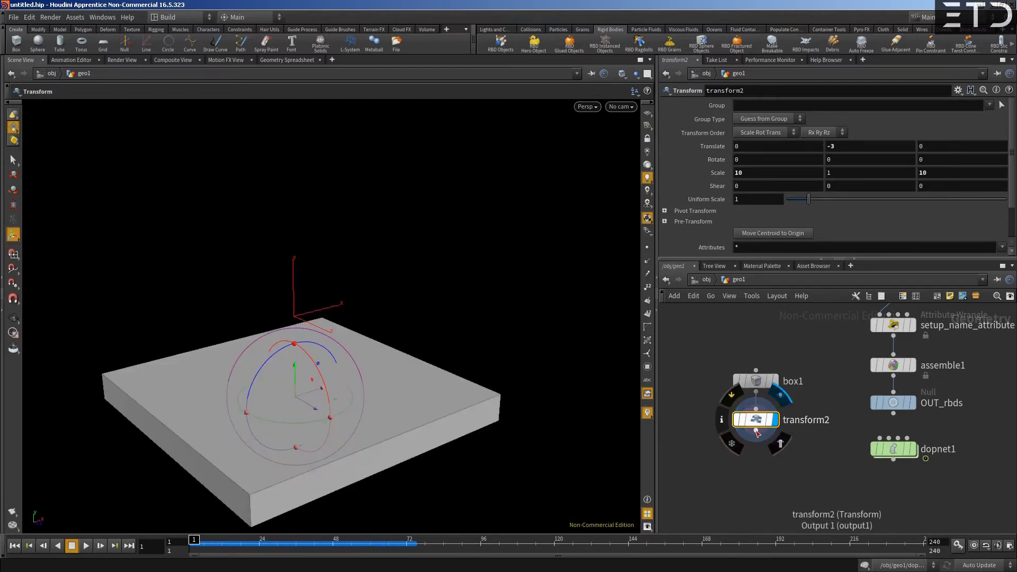
- Add a Pack node after the slab's Transform node, align it beneath the chain and display it
{"action": "left_click", "coordinate": [750, 382], "text": "shift"}
{"action": "left_click_drag", "start_coordinate": [750, 382], "coordinate": [731, 336]}
{"action": "left_click", "coordinate": [740, 406]}
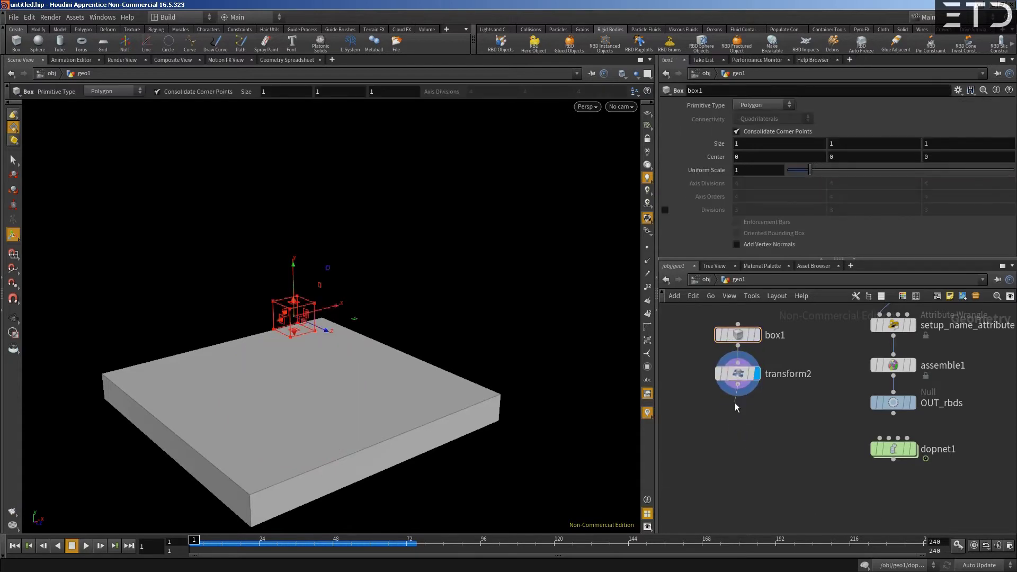
{"action": "key", "text": "Tab"}
{"action": "type", "text": "pack"}
{"action": "key", "text": "Return"}
{"action": "left_click", "coordinate": [733, 417]}
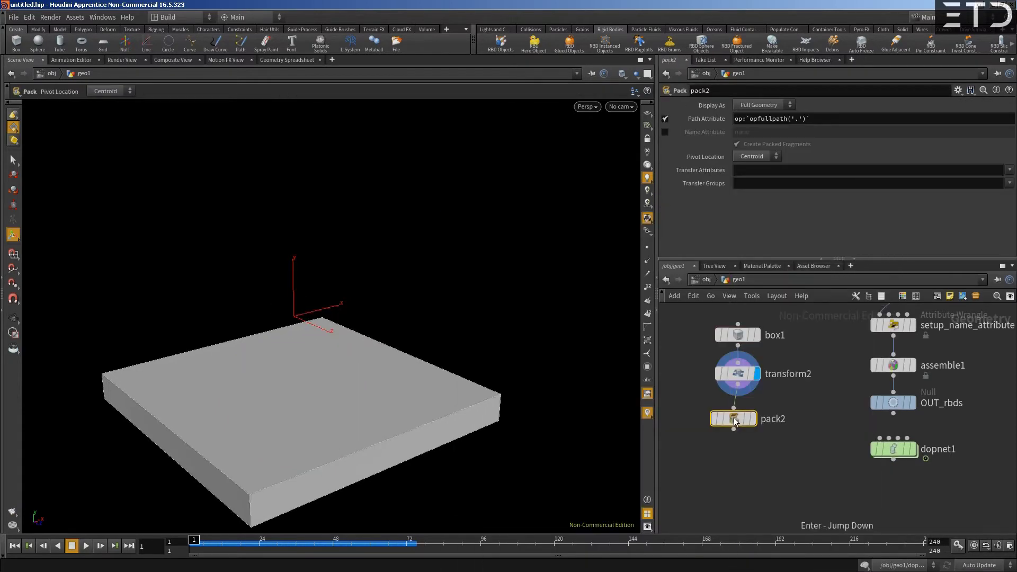
{"action": "left_click", "coordinate": [754, 418]}
{"action": "left_click_drag", "start_coordinate": [731, 421], "coordinate": [739, 410]}
{"action": "middle_click_drag", "start_coordinate": [725, 437], "coordinate": [732, 393]}
- Add a Null node after the ground's Pack node, rename it OUT_ground, and align it under the chain
{"action": "left_click", "coordinate": [745, 375]}
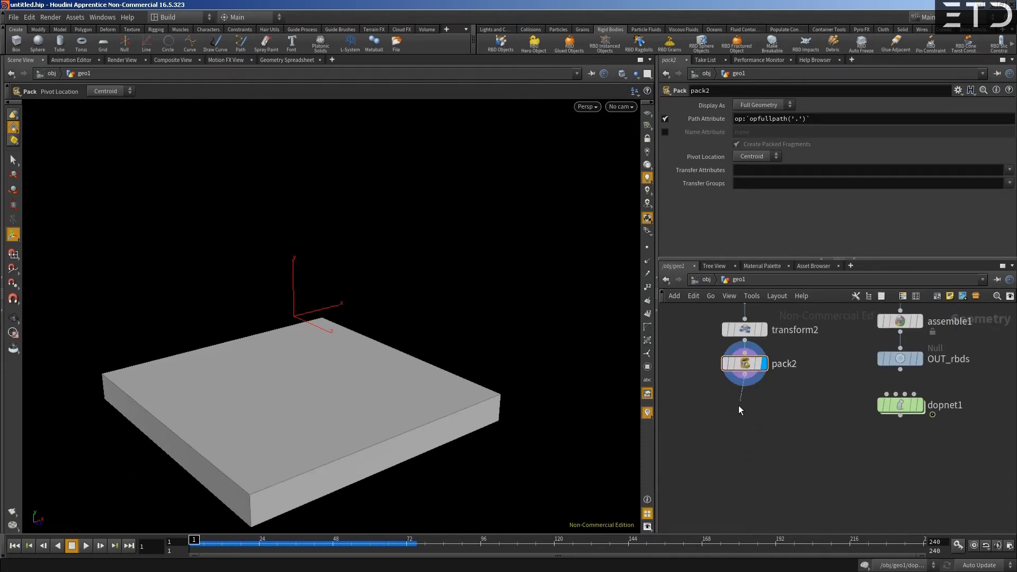
{"action": "left_click", "coordinate": [736, 415]}
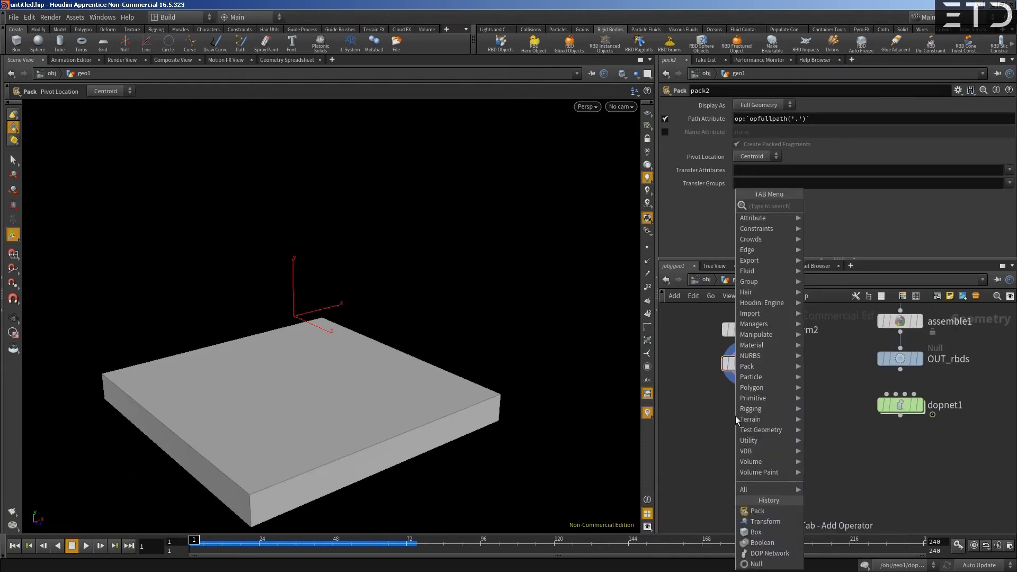
{"action": "type", "text": "null"}
{"action": "key", "text": "Return"}
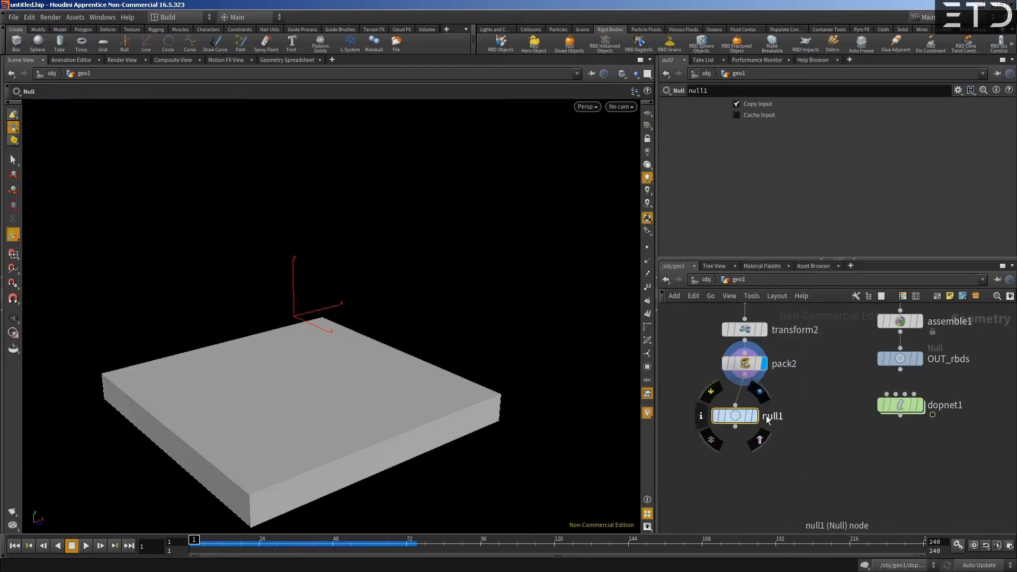
{"action": "double_click", "coordinate": [775, 417]}
{"action": "type", "text": "OUT_"}
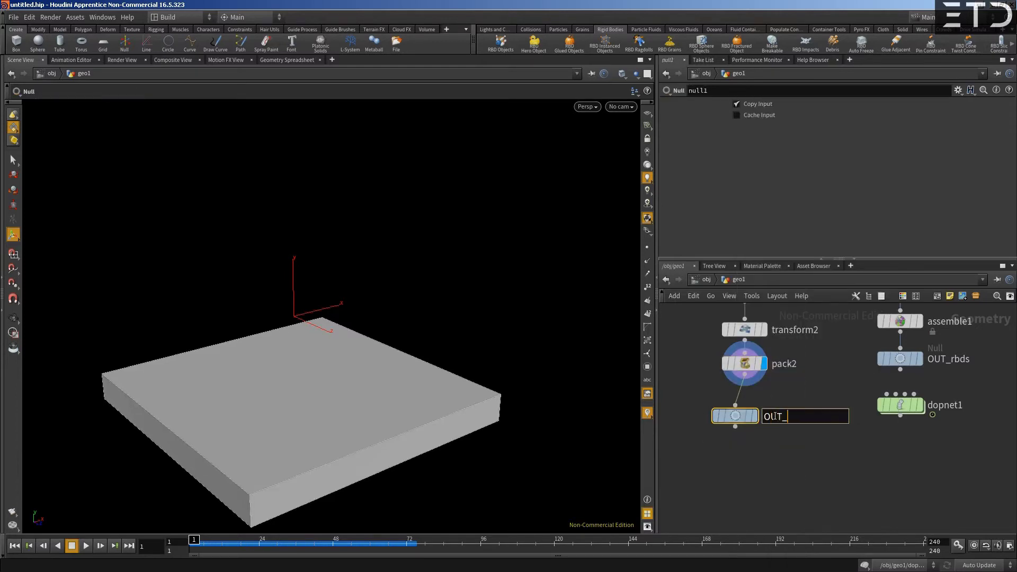
{"action": "type", "text": "groyu"}
{"action": "key", "text": "BackSpace"}
{"action": "key", "text": "BackSpace"}
{"action": "key", "text": "BackSpace"}
{"action": "type", "text": "und"}
{"action": "key", "text": "Return"}
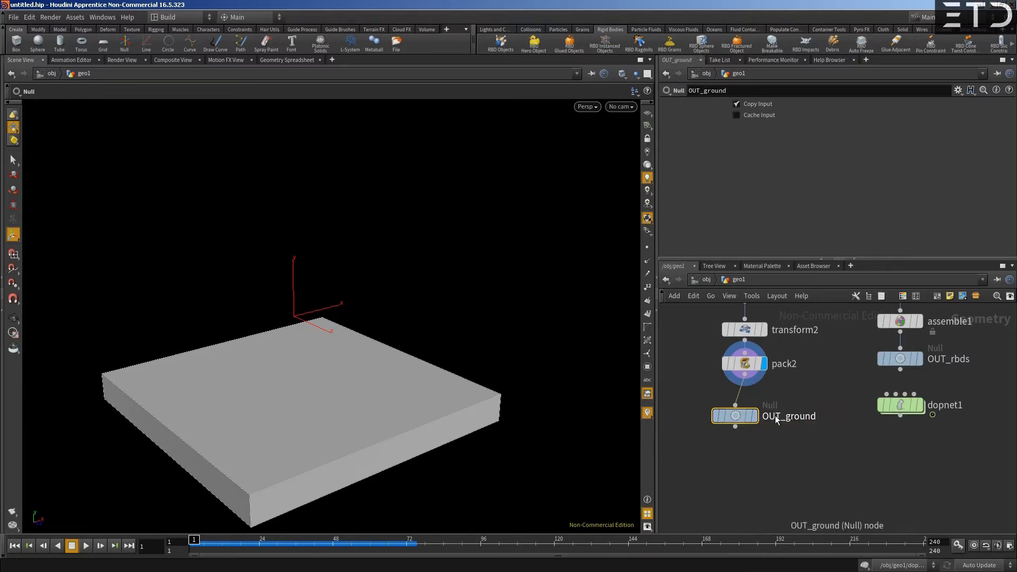
{"action": "left_click_drag", "start_coordinate": [741, 411], "coordinate": [742, 402]}
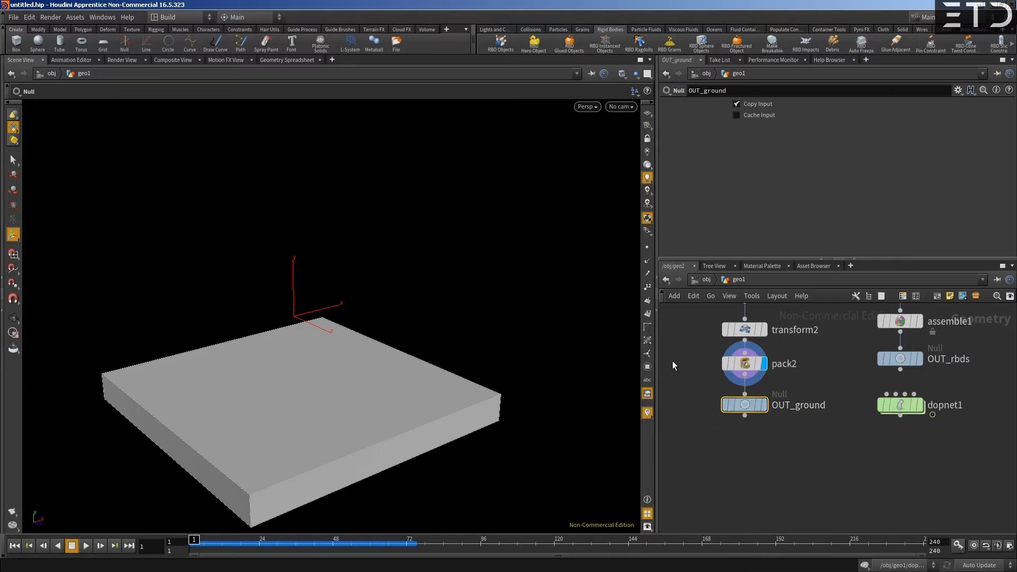
- Move the four-node ground chain together, slightly further away from the sphere chain
{"action": "middle_click_drag", "start_coordinate": [695, 372], "coordinate": [714, 431]}
{"action": "scroll", "coordinate": [714, 431], "scroll_direction": "down", "scroll_amount": 1}
{"action": "left_click_drag", "start_coordinate": [718, 350], "coordinate": [787, 477]}
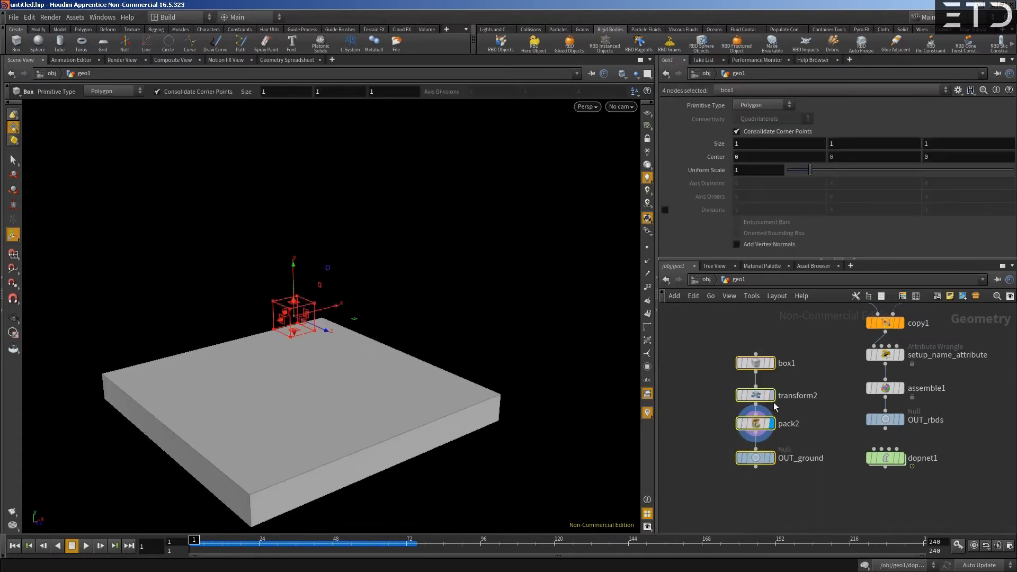
{"action": "left_click_drag", "start_coordinate": [755, 362], "coordinate": [742, 353]}
{"action": "left_click", "coordinate": [742, 354]}
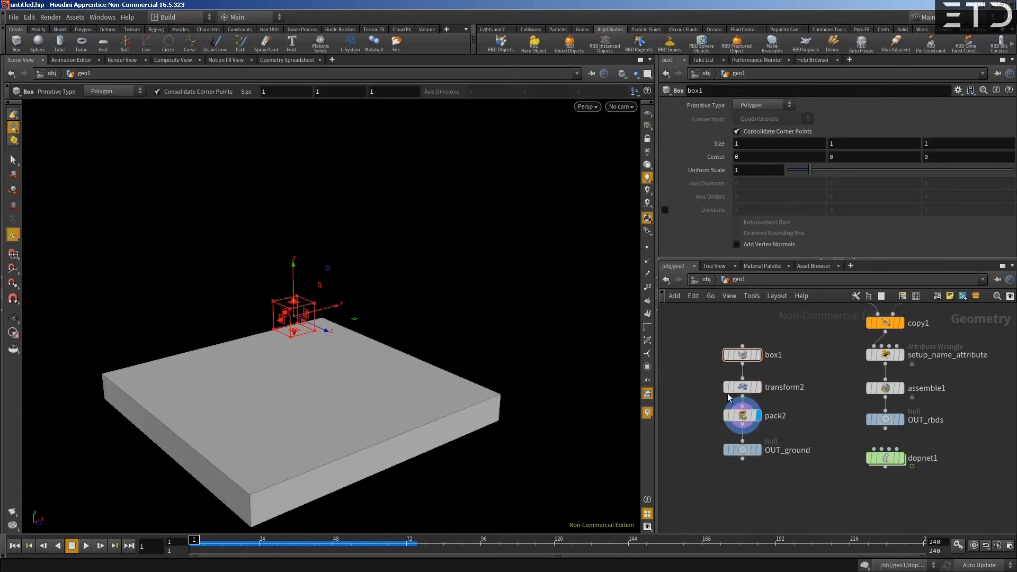
- Toggle geo1's display off and back on at the object level and go back inside the node
{"action": "key", "text": "u"}
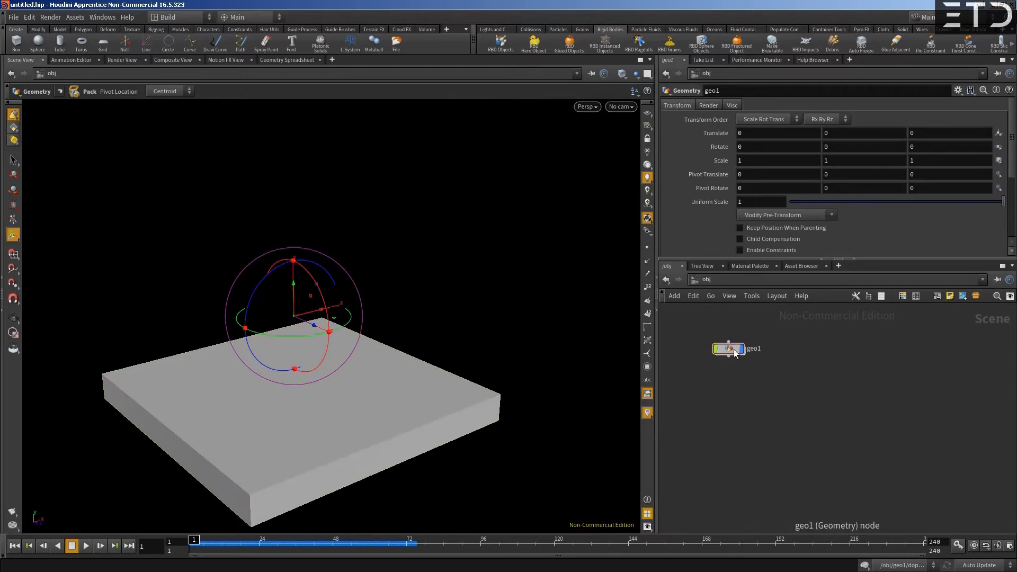
{"action": "mouse_move", "coordinate": [727, 353]}
{"action": "left_mouse_down"}
{"action": "mouse_move", "coordinate": [752, 347]}
{"action": "mouse_move", "coordinate": [739, 350]}
{"action": "left_mouse_up"}
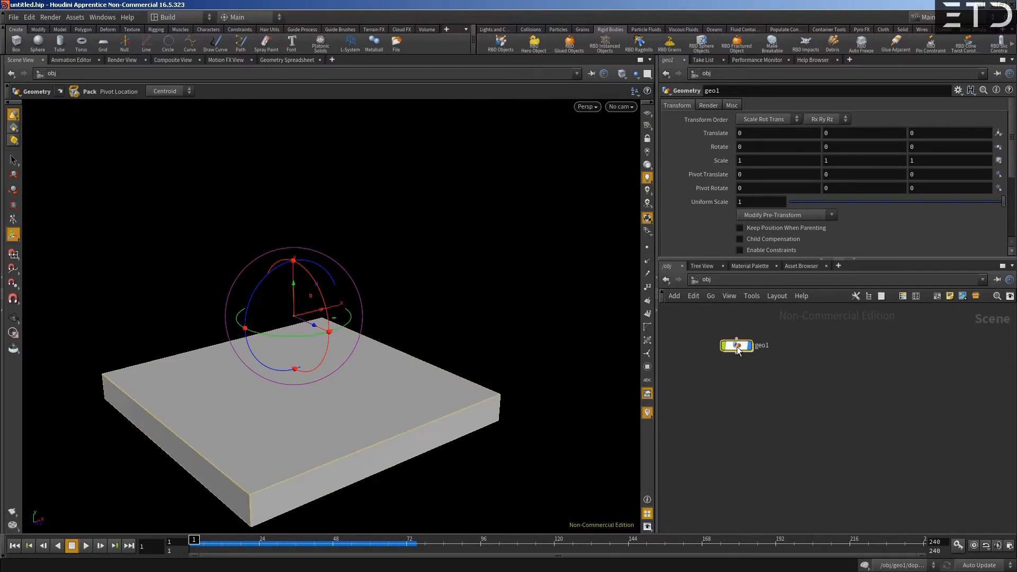
{"action": "left_click", "coordinate": [750, 346]}
{"action": "left_click", "coordinate": [750, 345]}
{"action": "left_click", "coordinate": [750, 345]}
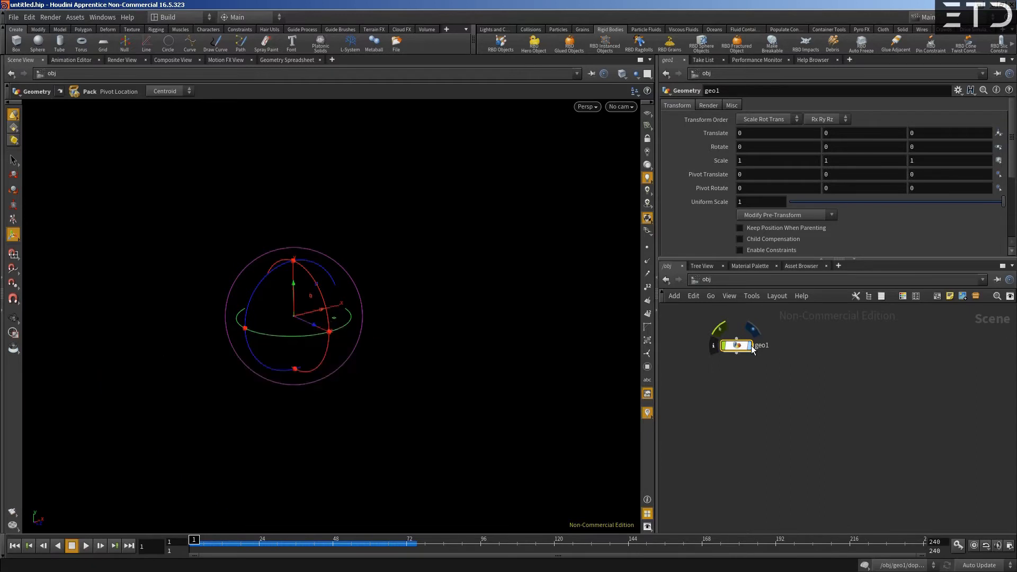
{"action": "left_click", "coordinate": [750, 345]}
{"action": "double_click", "coordinate": [740, 347]}
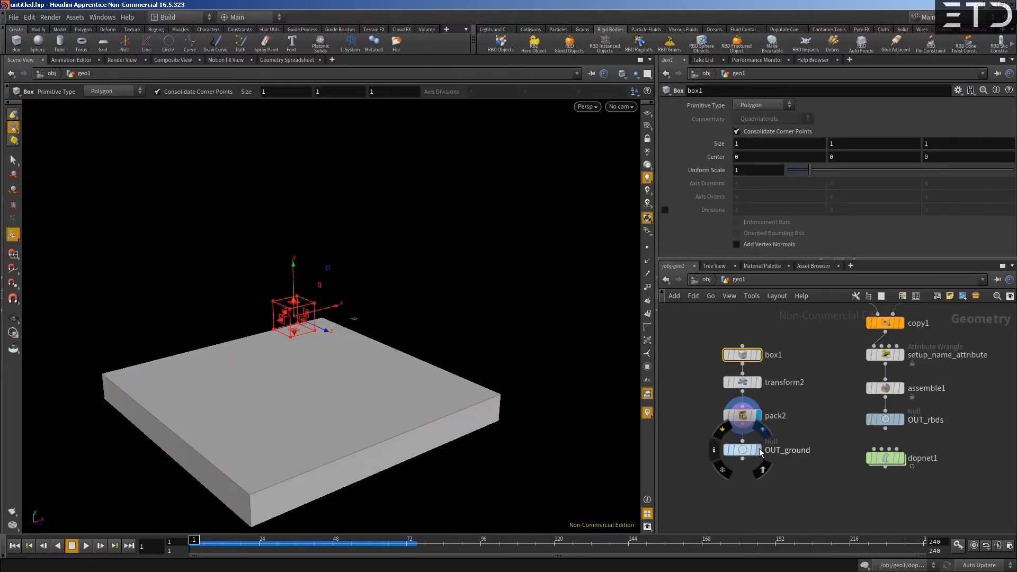
- Move dopnet1 slightly lower beneath OUT_rbds and duplicate the rbdpackedobject1 node inside it
{"action": "left_click_drag", "start_coordinate": [882, 458], "coordinate": [882, 490]}
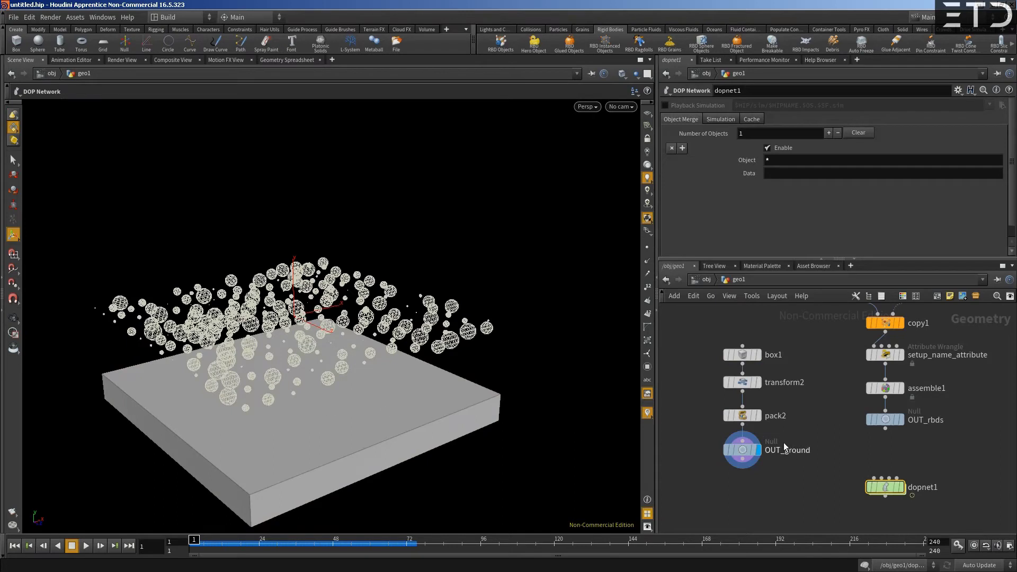
{"action": "double_click", "coordinate": [885, 487]}
{"action": "left_click", "coordinate": [764, 327]}
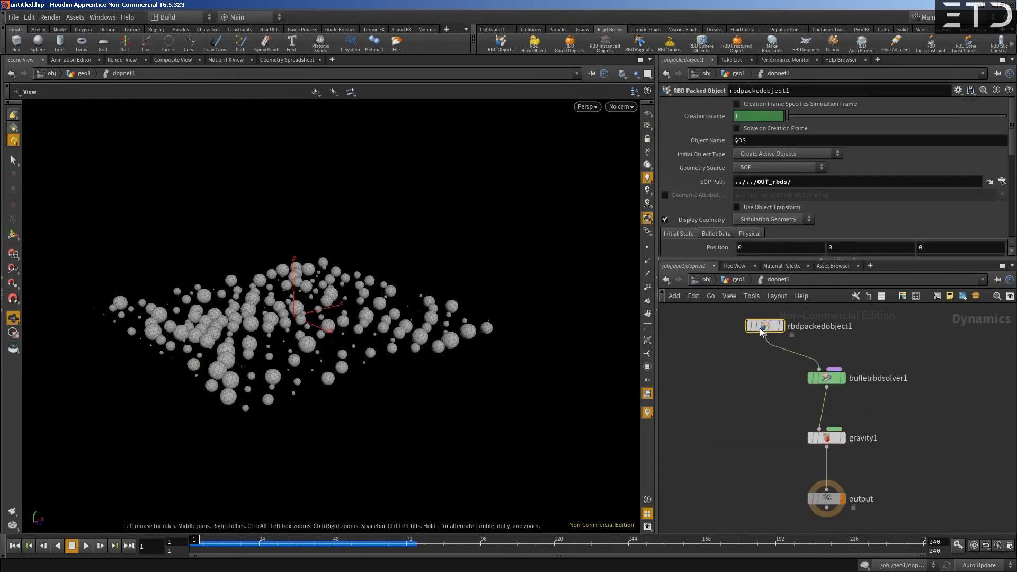
{"action": "key", "text": "ctrl+c"}
{"action": "key", "text": "ctrl+v"}
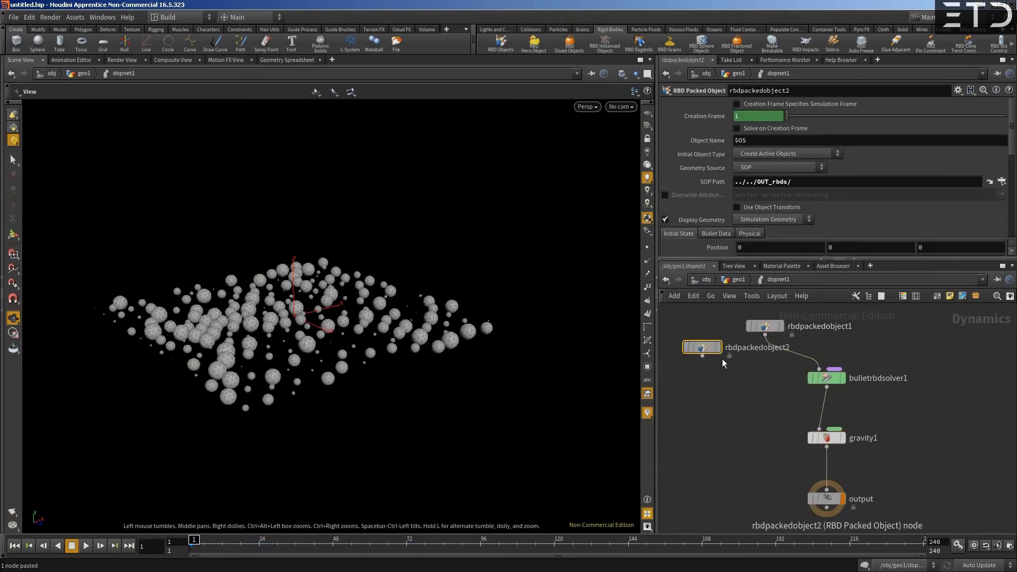
- Set the duplicated RBD packed object's SOP Path to ../../OUT_ground/
{"action": "left_click", "coordinate": [703, 356]}
{"action": "left_click_drag", "start_coordinate": [771, 183], "coordinate": [794, 182]}
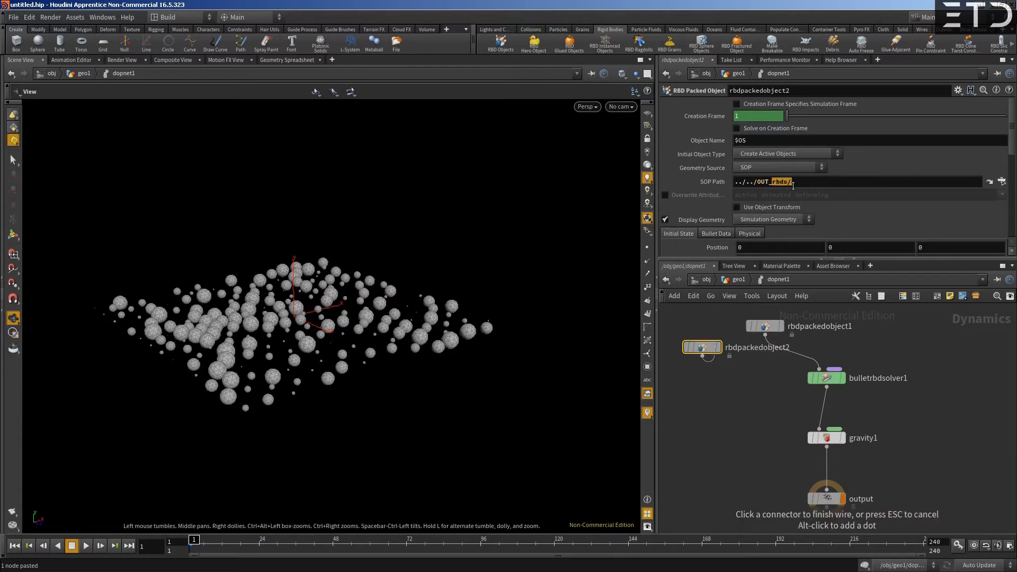
{"action": "type", "text": "grou"}
{"action": "key", "text": "Down"}
{"action": "key", "text": "Return"}
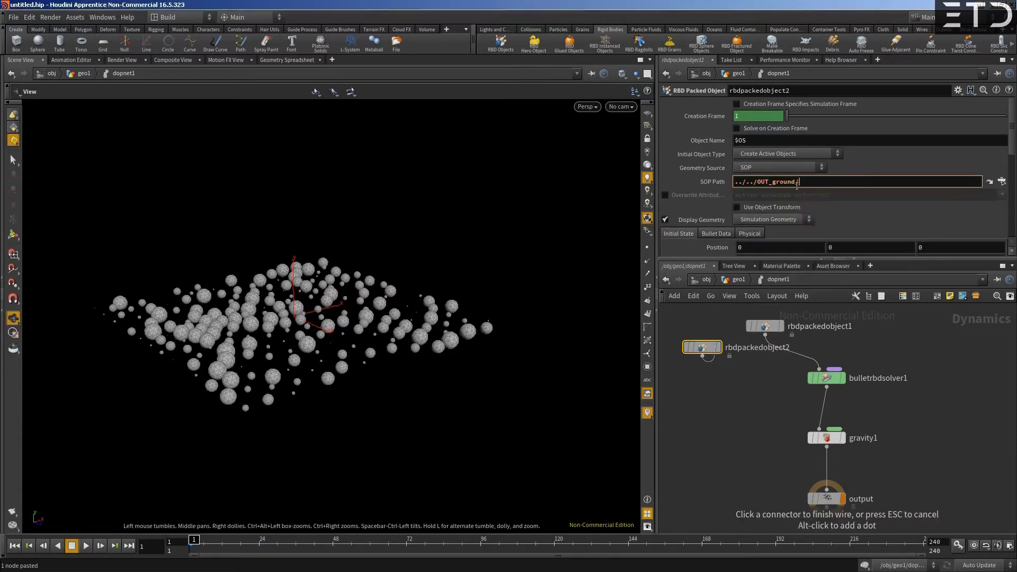
- Add a Merge node that combines both RBD packed objects and feeds bulletrbdsolver1
{"action": "left_click", "coordinate": [746, 402]}
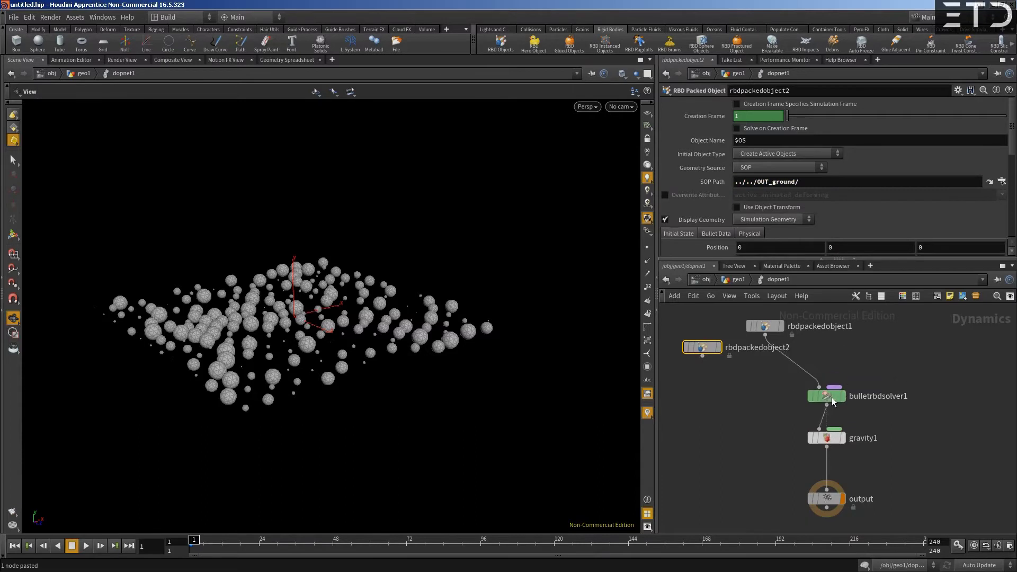
{"action": "key", "text": "Tab"}
{"action": "type", "text": "mer"}
{"action": "key", "text": "Return"}
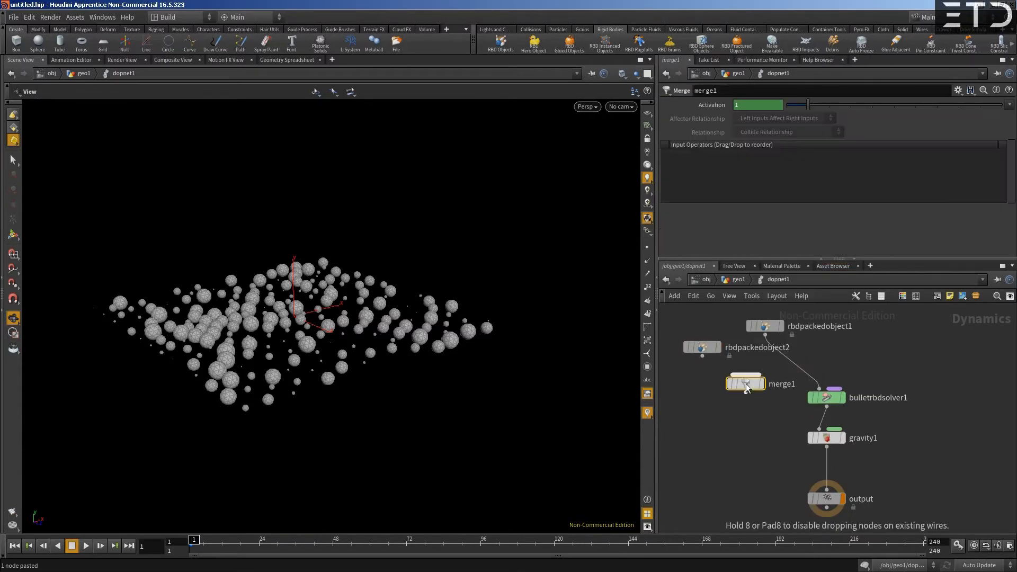
{"action": "left_click", "coordinate": [747, 389]}
{"action": "left_click_drag", "start_coordinate": [703, 358], "coordinate": [745, 377]}
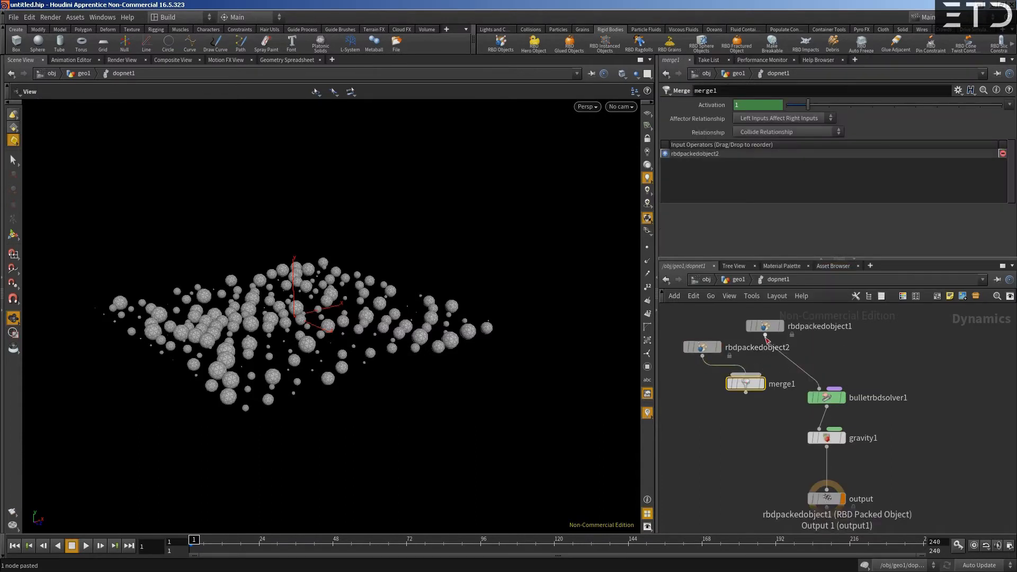
{"action": "left_click_drag", "start_coordinate": [765, 332], "coordinate": [818, 388]}
{"action": "left_click_drag", "start_coordinate": [748, 385], "coordinate": [783, 370]}
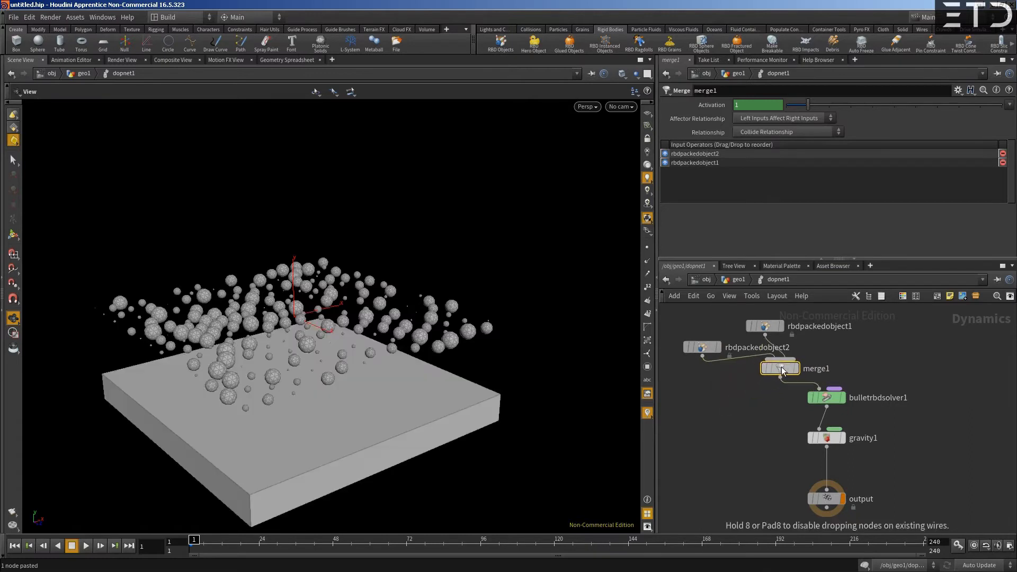
- Arrange the two RBD packed objects side by side above merge1 and move bulletrbdsolver1 slightly lower
{"action": "left_click_drag", "start_coordinate": [763, 326], "coordinate": [824, 321]}
{"action": "left_click_drag", "start_coordinate": [702, 347], "coordinate": [744, 322]}
{"action": "left_click_drag", "start_coordinate": [782, 369], "coordinate": [788, 361]}
{"action": "left_click_drag", "start_coordinate": [826, 398], "coordinate": [827, 408]}
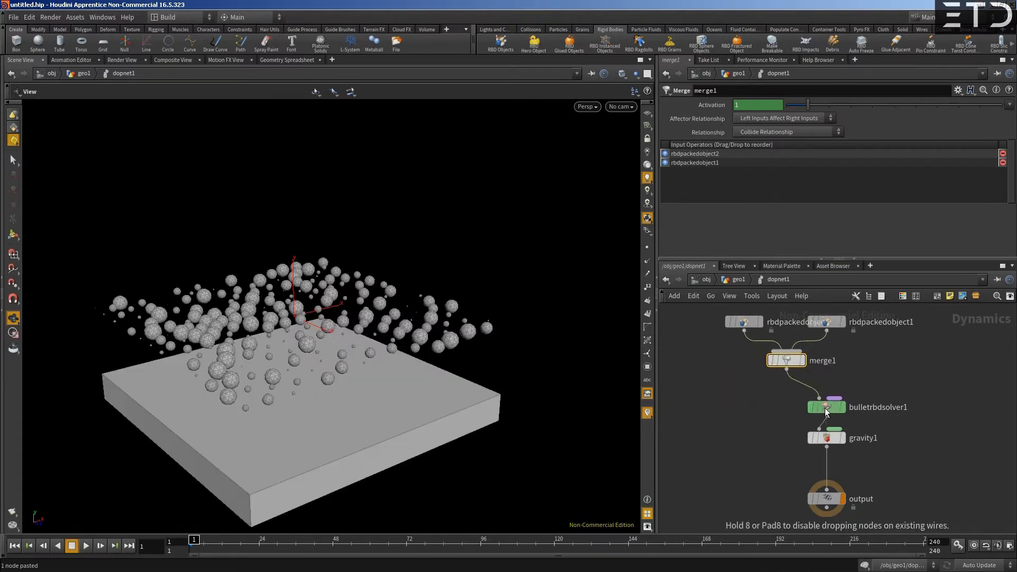
- Enlarge the parameter area to examine rbdpackedobject1's Bullet Data settings, and preview the simulation from frame 1
{"action": "left_click", "coordinate": [824, 322]}
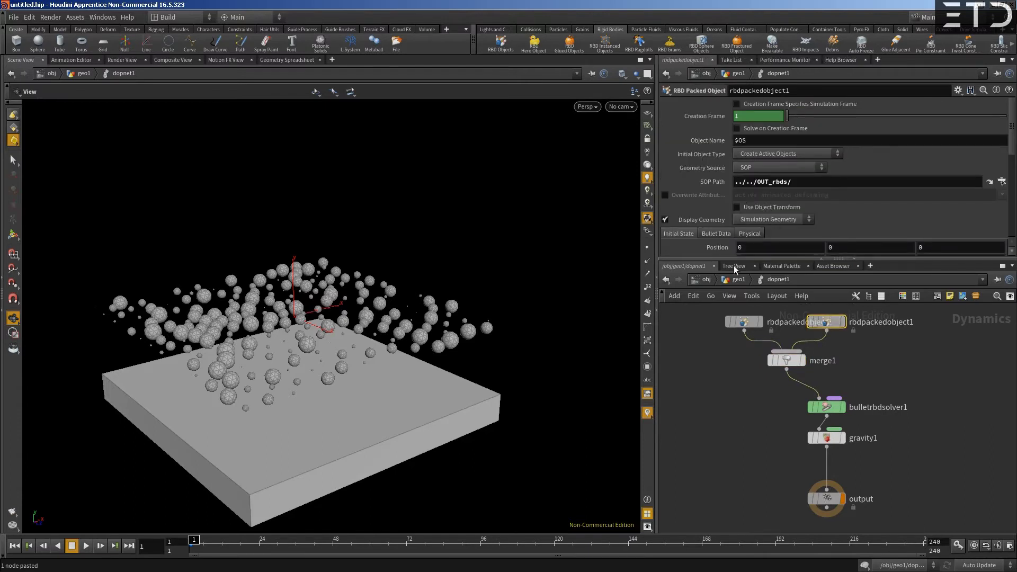
{"action": "left_click_drag", "start_coordinate": [734, 259], "coordinate": [734, 326]}
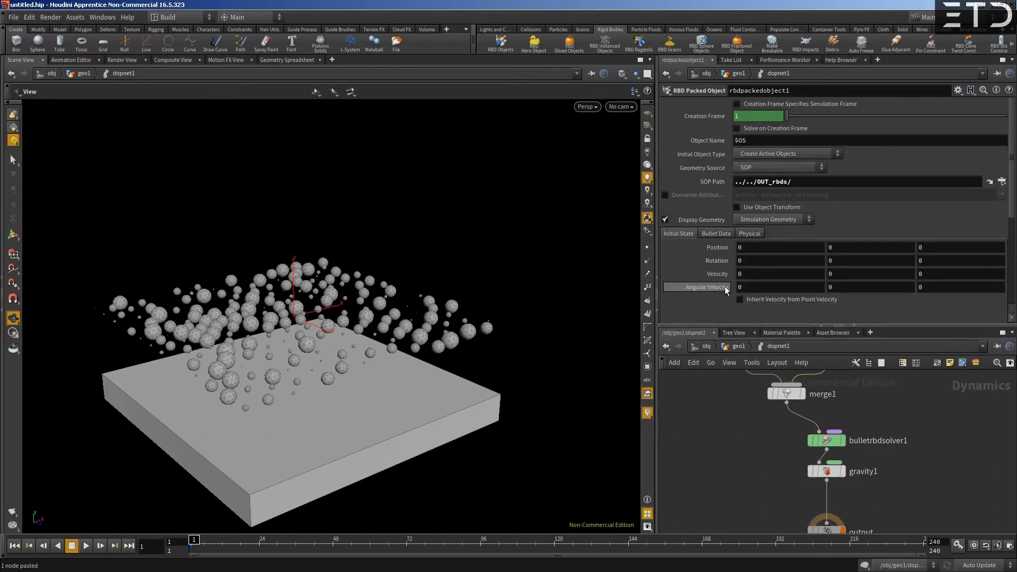
{"action": "left_click", "coordinate": [718, 234]}
{"action": "scroll", "coordinate": [688, 262], "scroll_direction": "down", "scroll_amount": 3}
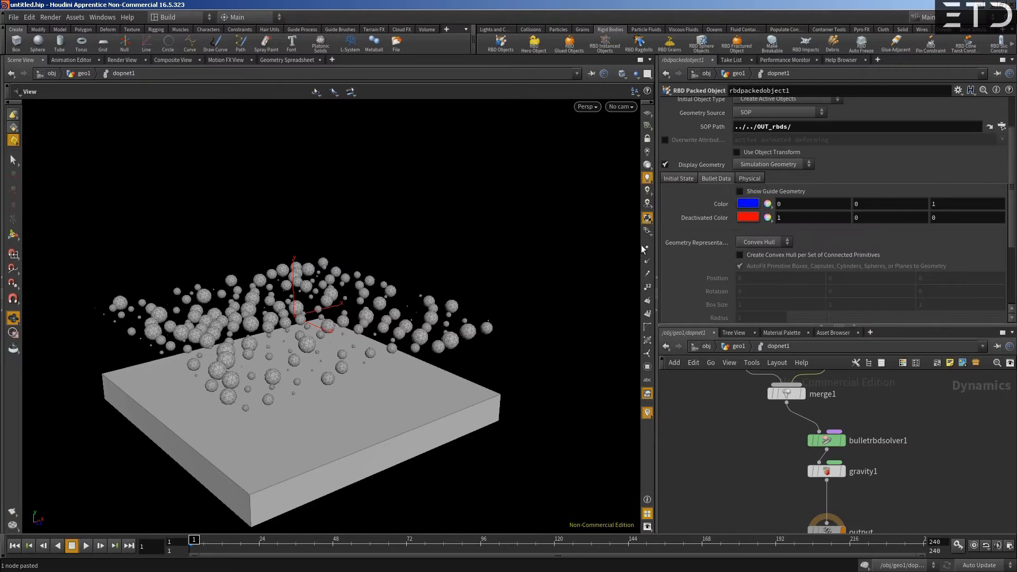
{"action": "scroll", "coordinate": [717, 241], "scroll_direction": "up", "scroll_amount": 2}
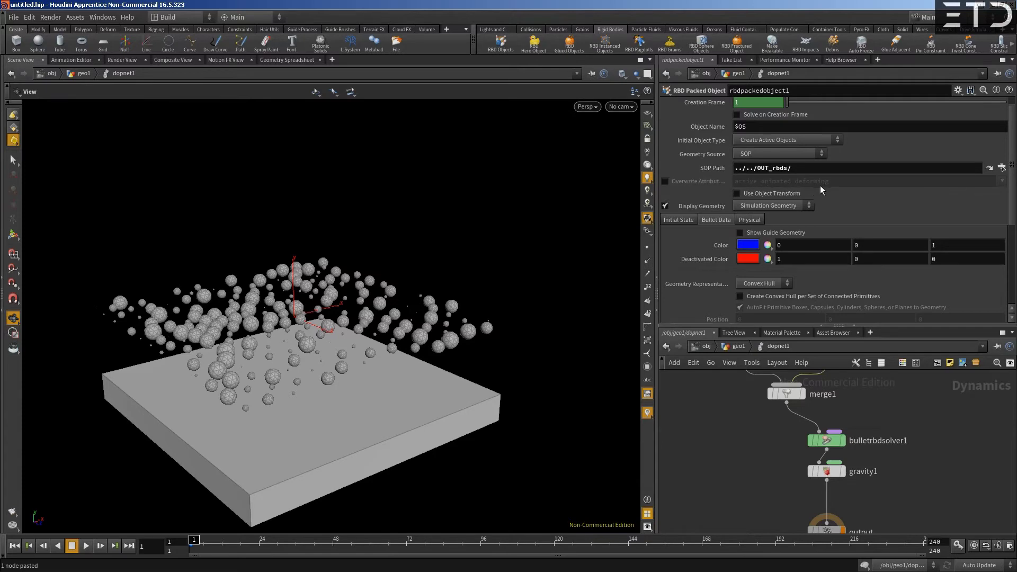
{"action": "mouse_move", "coordinate": [196, 543]}
{"action": "left_mouse_down"}
{"action": "mouse_move", "coordinate": [241, 543]}
{"action": "mouse_move", "coordinate": [178, 540]}
{"action": "mouse_move", "coordinate": [286, 542]}
{"action": "mouse_move", "coordinate": [190, 541]}
{"action": "left_mouse_up"}
- Space the two RBD packed object nodes further apart and check the ground object's Overwrite Attributes option, leaving it off
{"action": "middle_click_drag", "start_coordinate": [672, 451], "coordinate": [716, 503]}
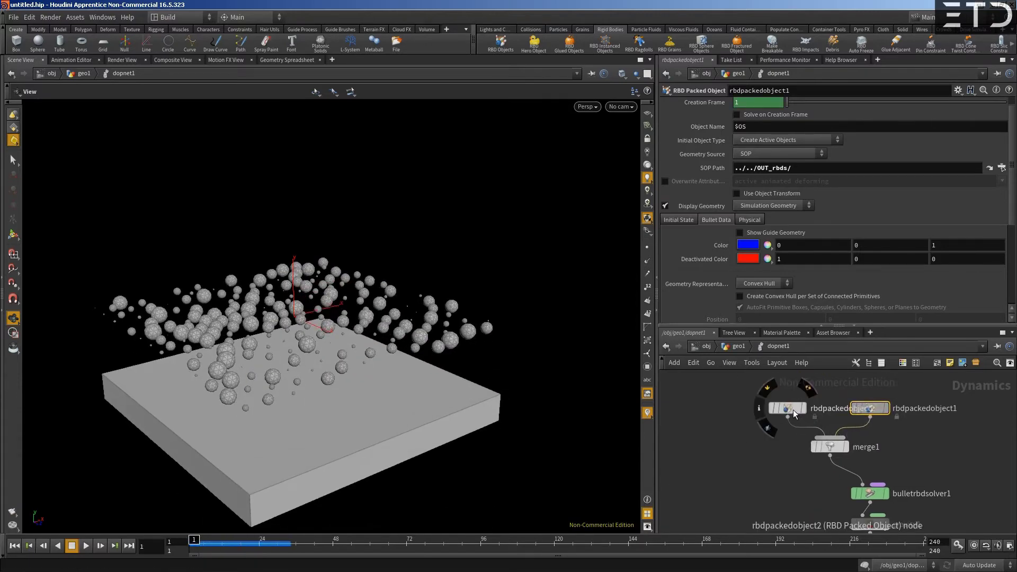
{"action": "left_click_drag", "start_coordinate": [788, 410], "coordinate": [764, 410]}
{"action": "left_click_drag", "start_coordinate": [869, 410], "coordinate": [887, 410]}
{"action": "left_click", "coordinate": [840, 411]}
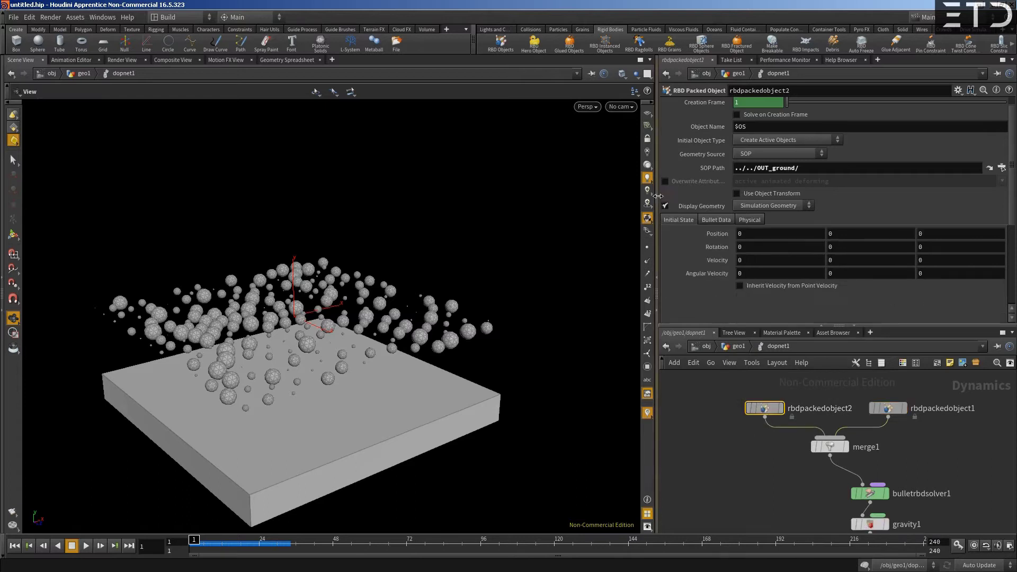
{"action": "left_click", "coordinate": [665, 181]}
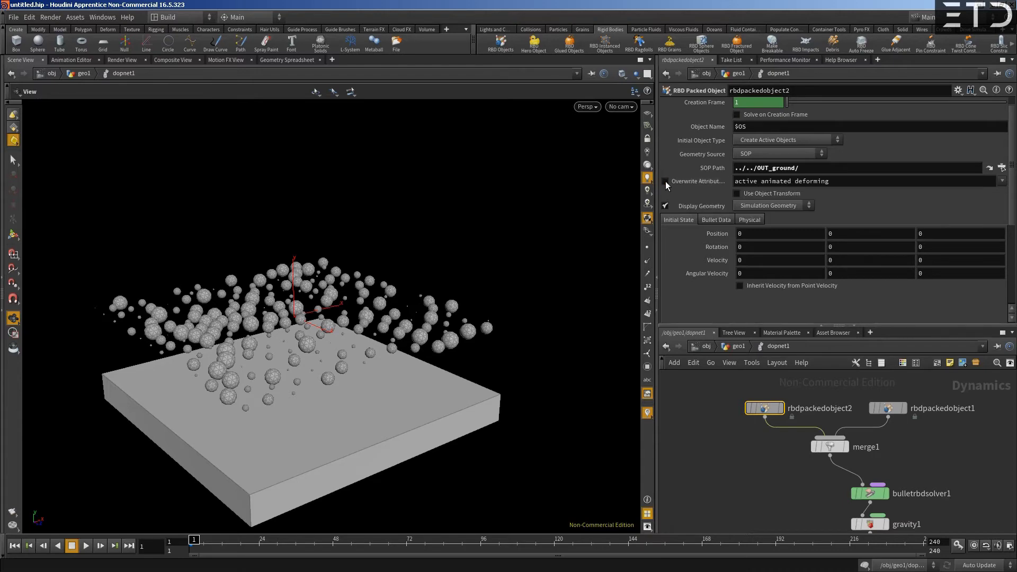
{"action": "left_click", "coordinate": [665, 181]}
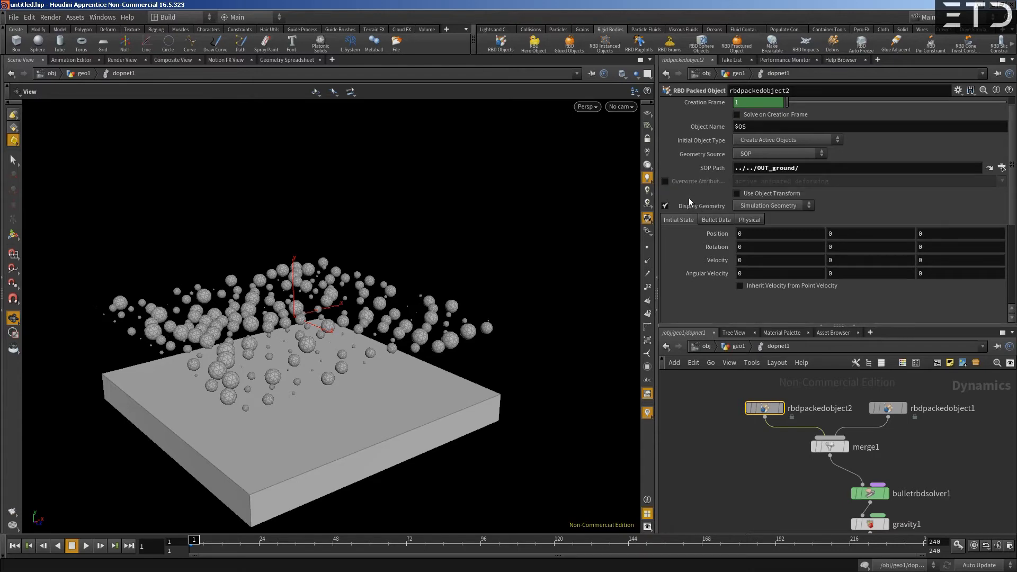
- Insert an Attribute Wrangle between pack2 and OUT_ground in the geo1 network
{"action": "left_click", "coordinate": [741, 347]}
{"action": "key", "text": "Tab"}
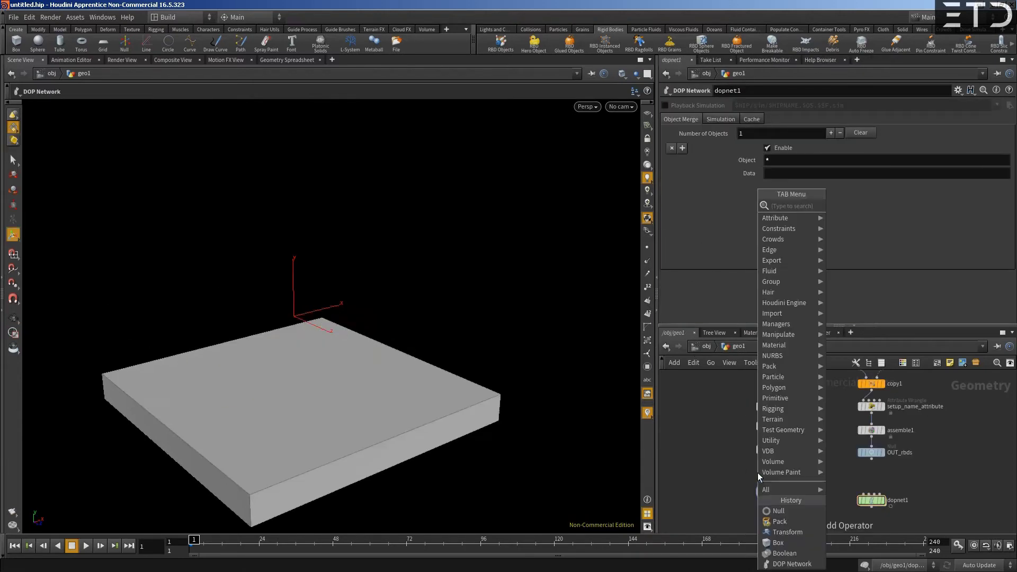
{"action": "type", "text": "attrib wr"}
{"action": "key", "text": "Return"}
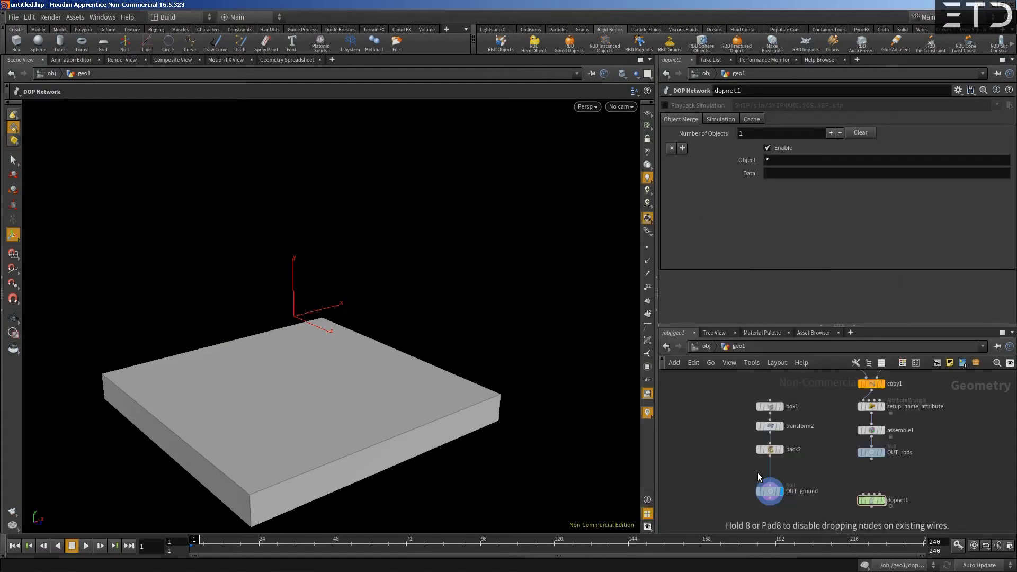
{"action": "left_click", "coordinate": [757, 473]}
- Write the VEXpression i@active = 0; in the ground's Attribute Wrangle
{"action": "left_click", "coordinate": [728, 191]}
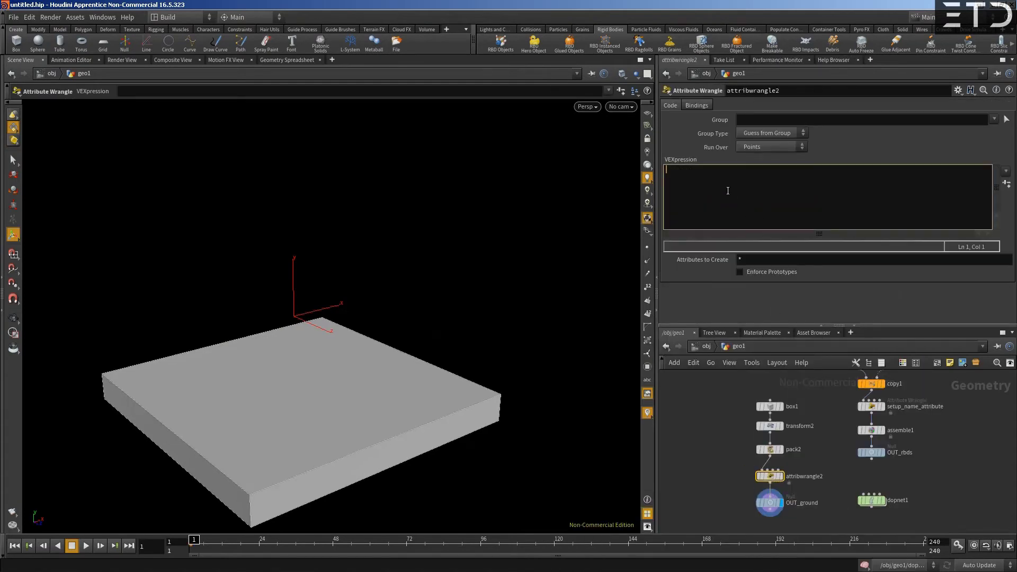
{"action": "type", "text": "activ"}
{"action": "key", "text": "BackSpace"}
{"action": "key", "text": "BackSpace"}
{"action": "key", "text": "BackSpace"}
{"action": "key", "text": "BackSpace"}
{"action": "key", "text": "BackSpace"}
{"action": "type", "text": "i@active = 0;"}
- Return inside dopnet1 and preview the simulation with the ground inactive, ending back at frame 1
{"action": "double_click", "coordinate": [868, 500]}
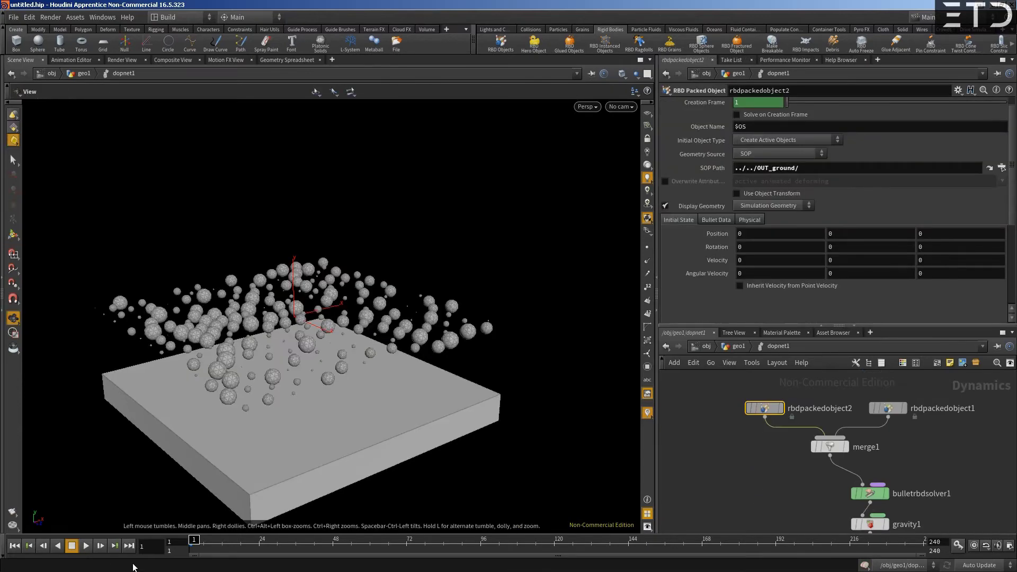
{"action": "mouse_move", "coordinate": [194, 541]}
{"action": "left_mouse_down"}
{"action": "mouse_move", "coordinate": [471, 548]}
{"action": "mouse_move", "coordinate": [192, 548]}
{"action": "left_mouse_up"}
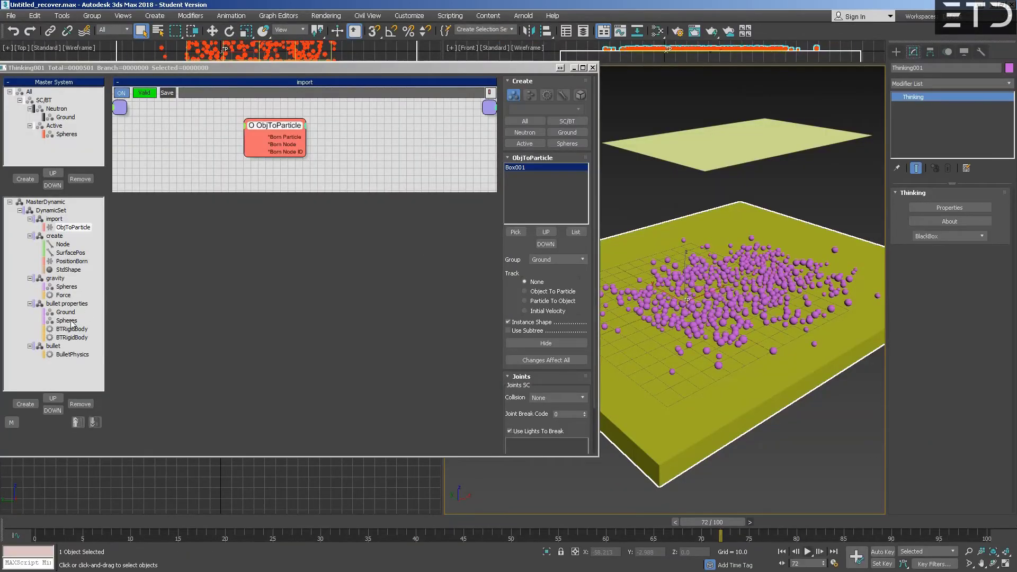
- Switch to 3ds Max and compare the BTRigidBody settings of the Ground and Spheres operators in Thinking Particles
{"action": "left_click", "coordinate": [73, 329]}
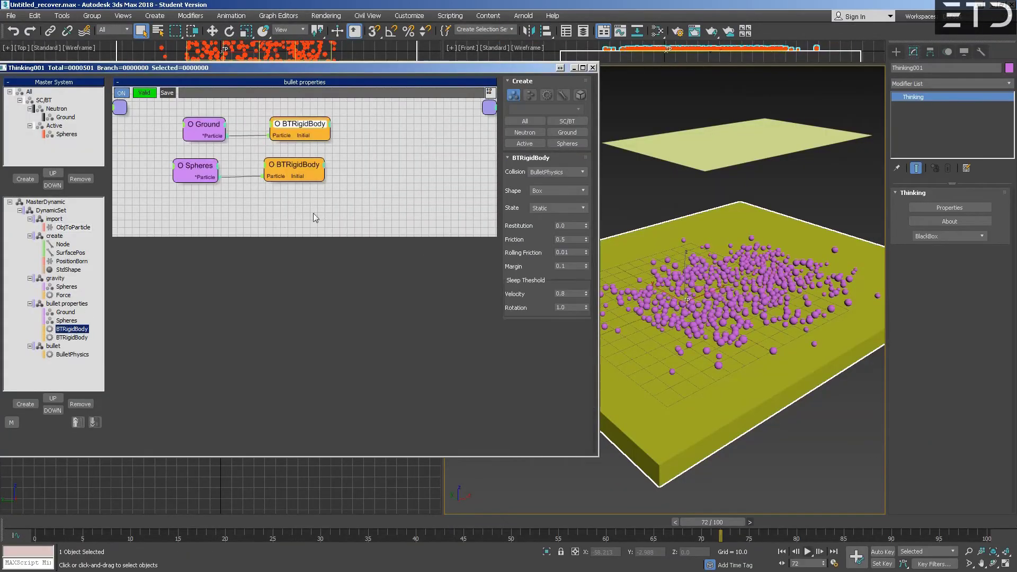
{"action": "left_click", "coordinate": [296, 166]}
{"action": "left_click", "coordinate": [298, 127]}
{"action": "left_click", "coordinate": [290, 168]}
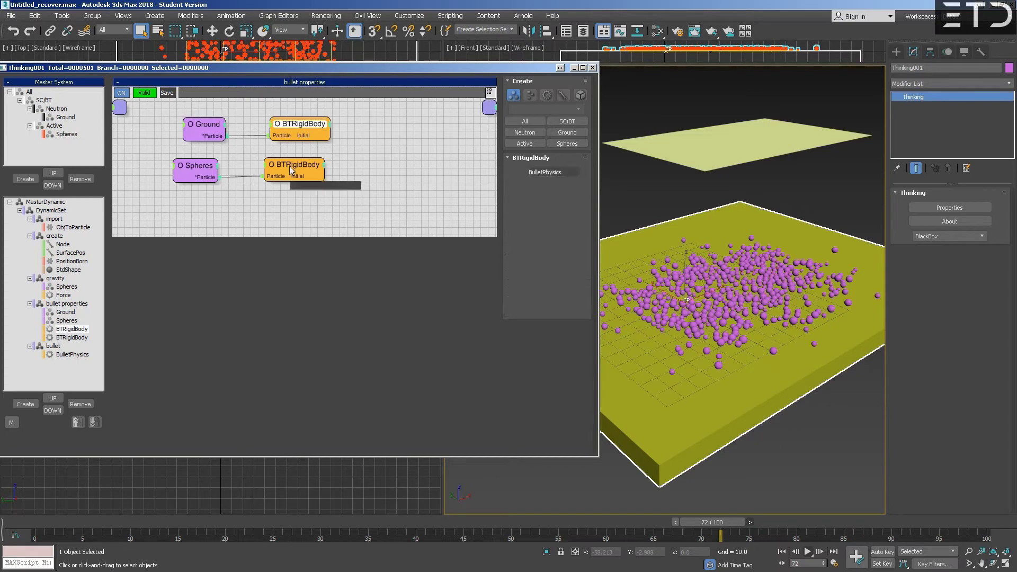
{"action": "left_click", "coordinate": [290, 169]}
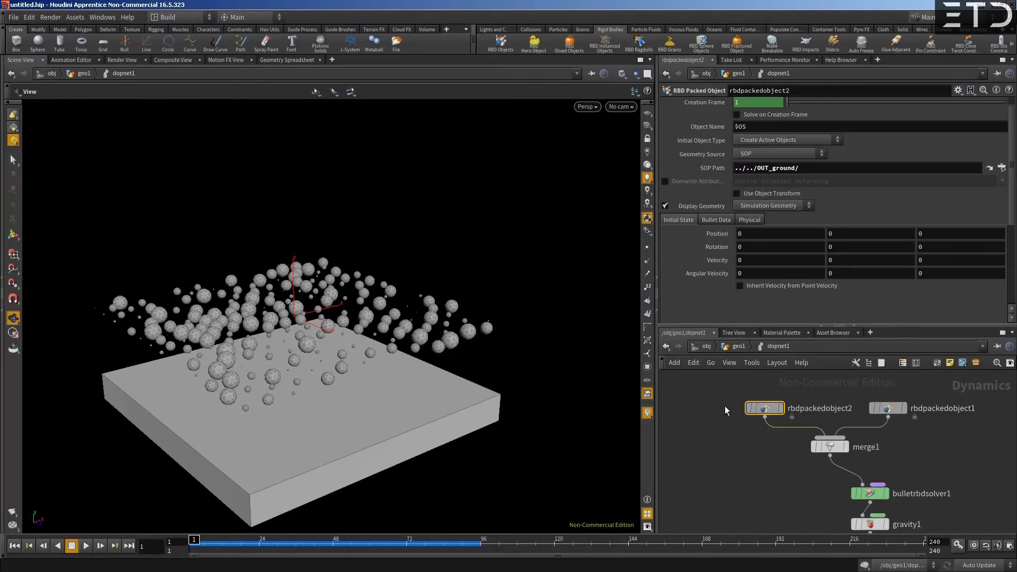
- Switch back to Houdini and review the ground's wrangle and Pack nodes, plus dopnet1's Bullet Solver and ground RBD object
{"action": "left_click", "coordinate": [739, 347]}
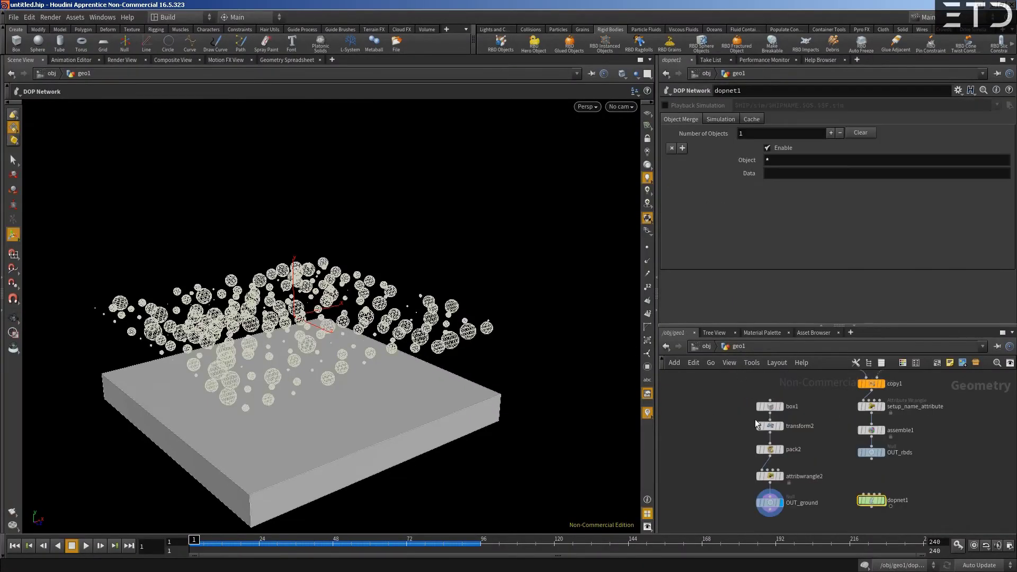
{"action": "left_click", "coordinate": [763, 477]}
{"action": "left_click", "coordinate": [769, 450]}
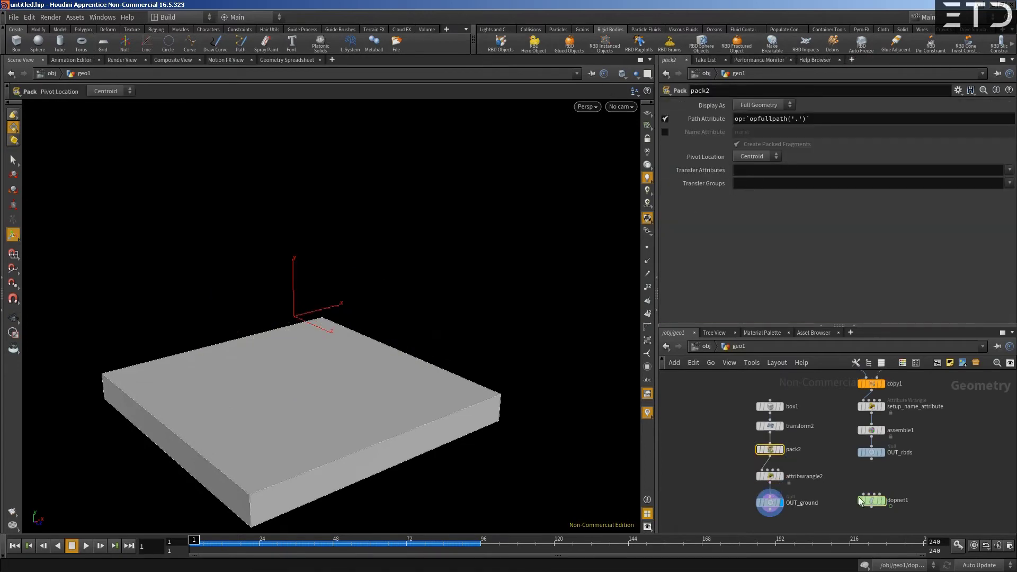
{"action": "double_click", "coordinate": [873, 500]}
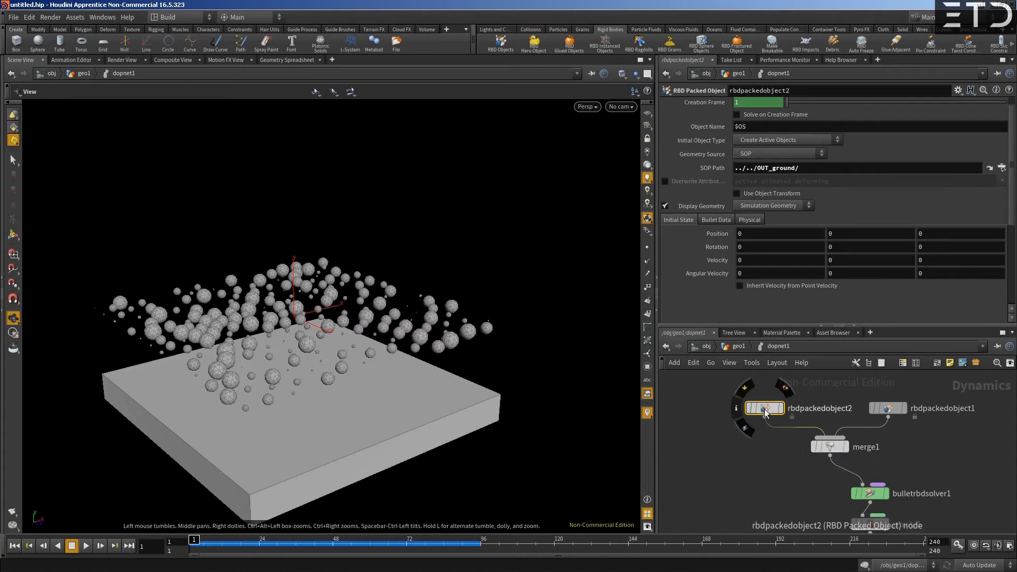
{"action": "left_click", "coordinate": [869, 493]}
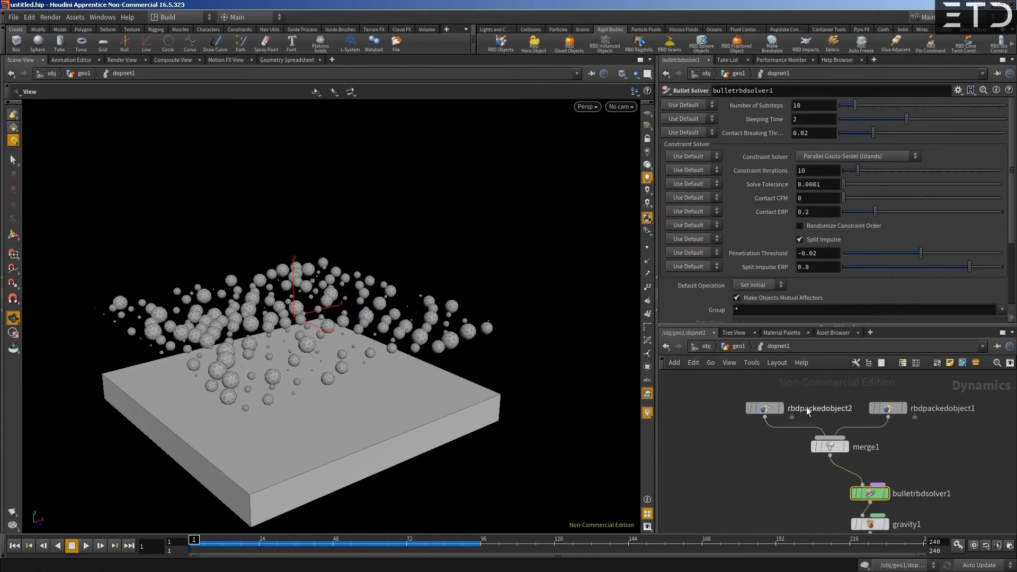
{"action": "left_click", "coordinate": [764, 408]}
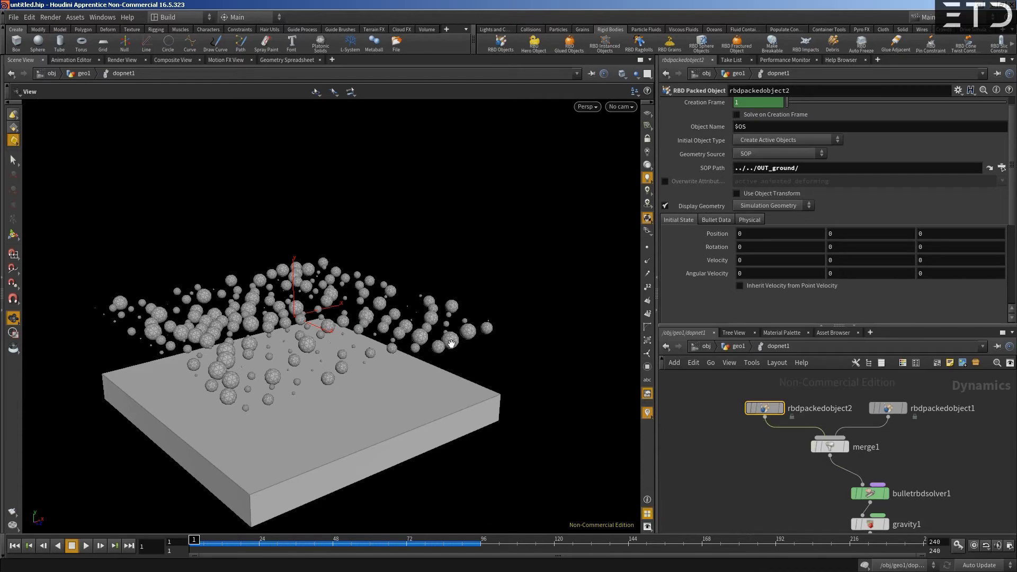
- Add the line i@animated = 0; below the active line in the ground's Attribute Wrangle
{"action": "left_click", "coordinate": [736, 347]}
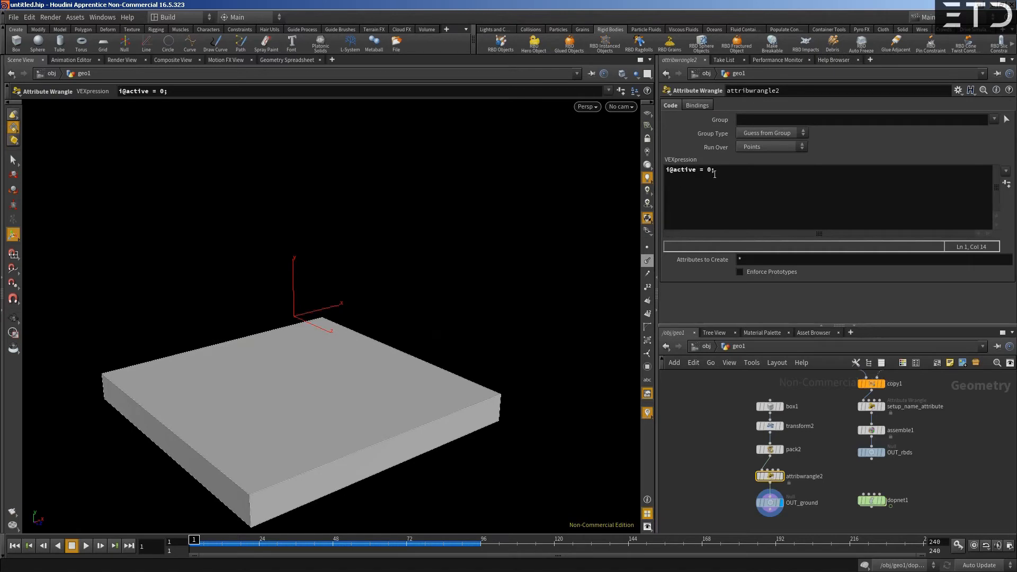
{"action": "left_click", "coordinate": [721, 172]}
{"action": "key", "text": "Return"}
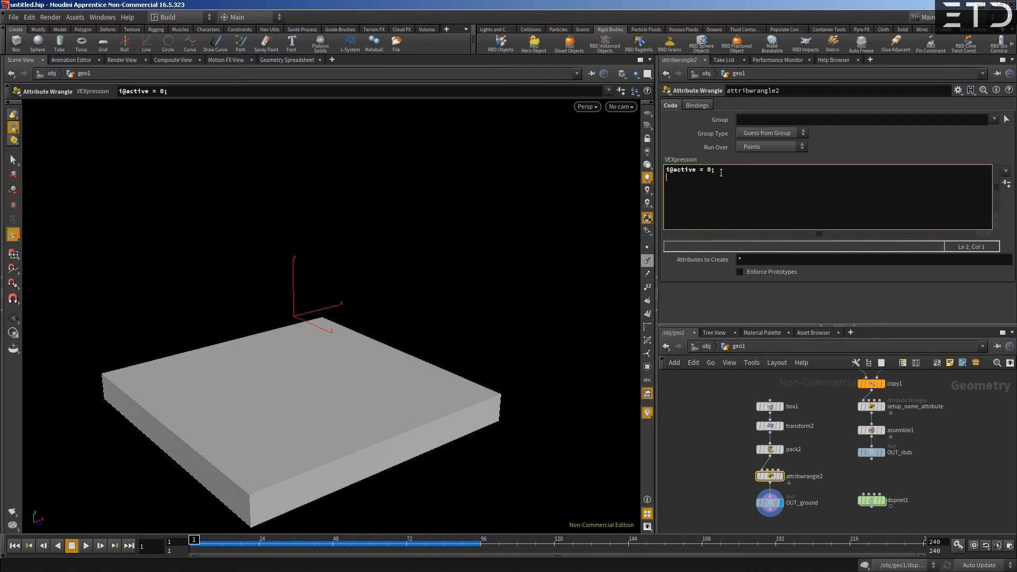
{"action": "type", "text": "i@animated ="}
{"action": "type", "text": "0;"}
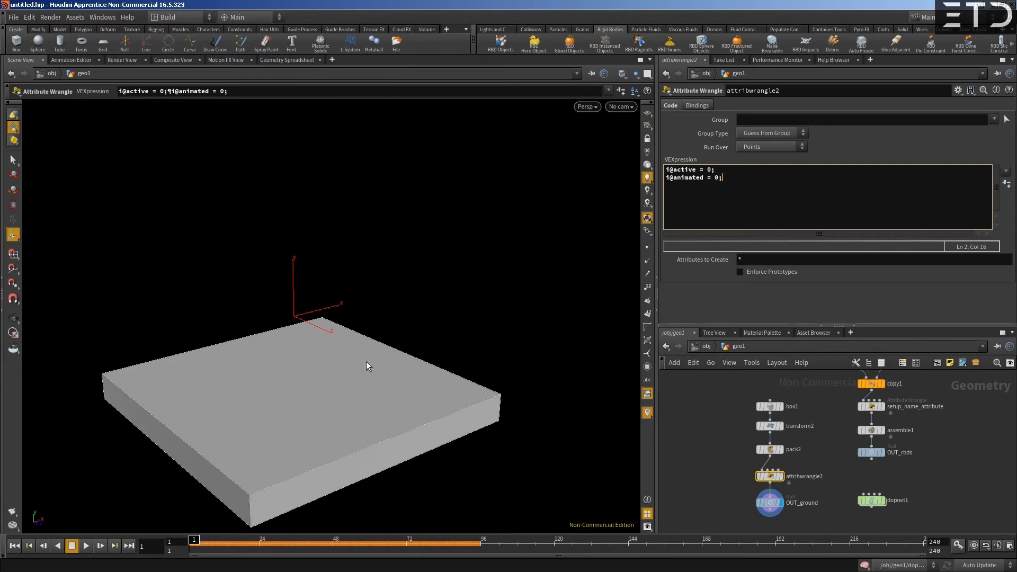
{"action": "left_click", "coordinate": [710, 170]}
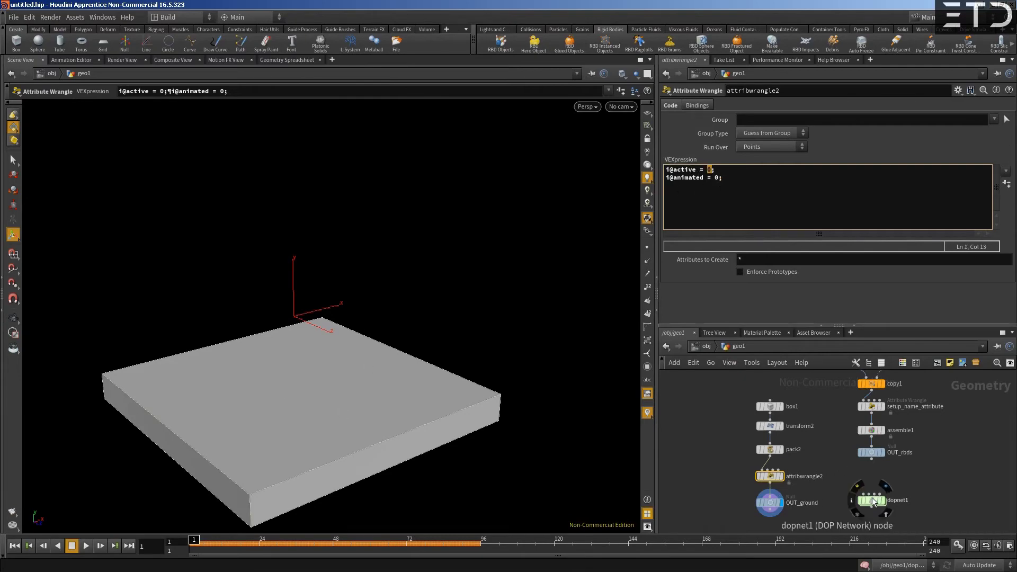
- Return inside dopnet1 and examine the attributes offered by Overwrite Attributes on the ground's RBD object, leaving the option off
{"action": "double_click", "coordinate": [872, 500]}
{"action": "left_click", "coordinate": [768, 409]}
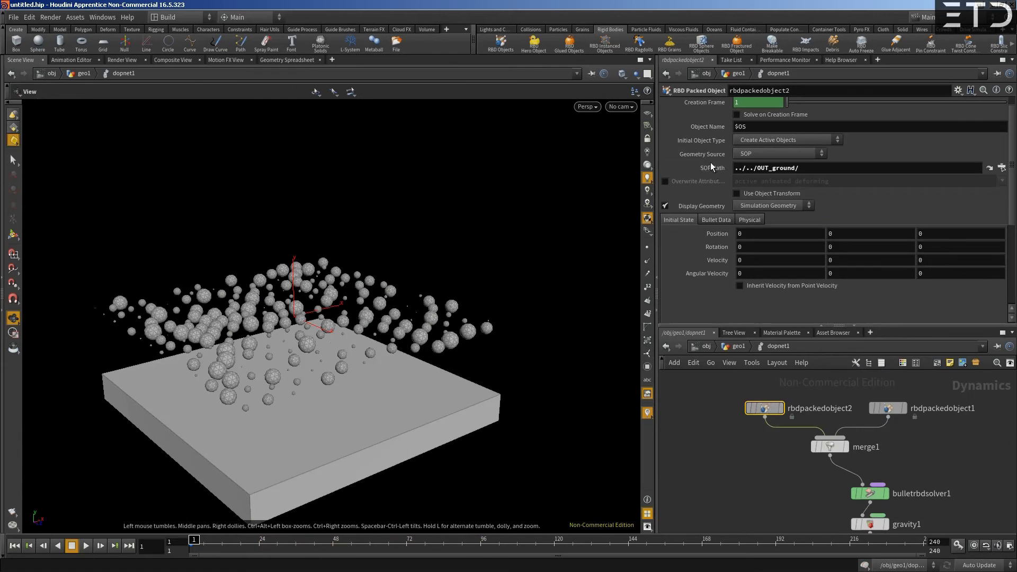
{"action": "left_click", "coordinate": [665, 181]}
{"action": "left_click_drag", "start_coordinate": [756, 182], "coordinate": [862, 186]}
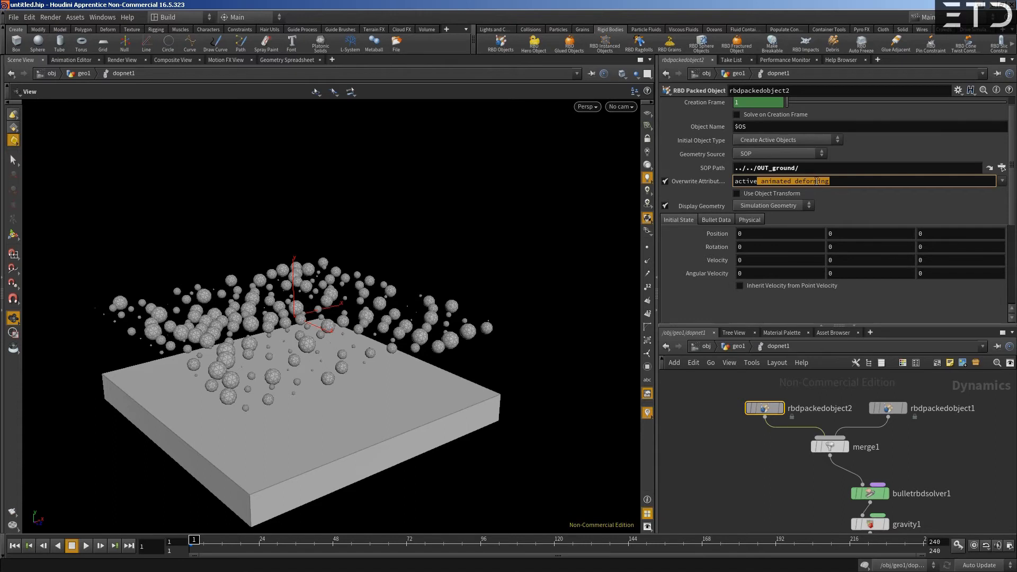
{"action": "left_click", "coordinate": [837, 182]}
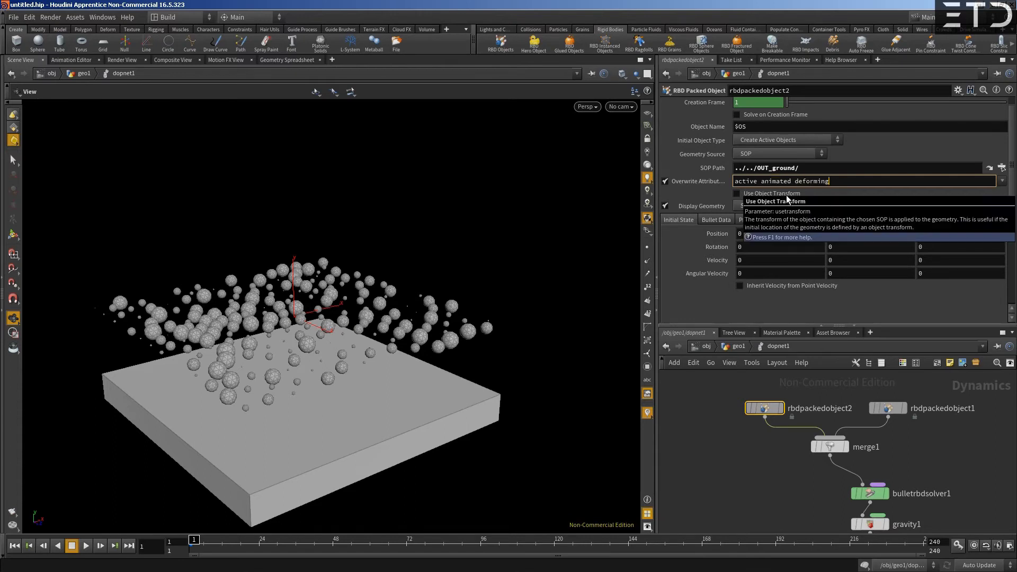
{"action": "left_click", "coordinate": [664, 181]}
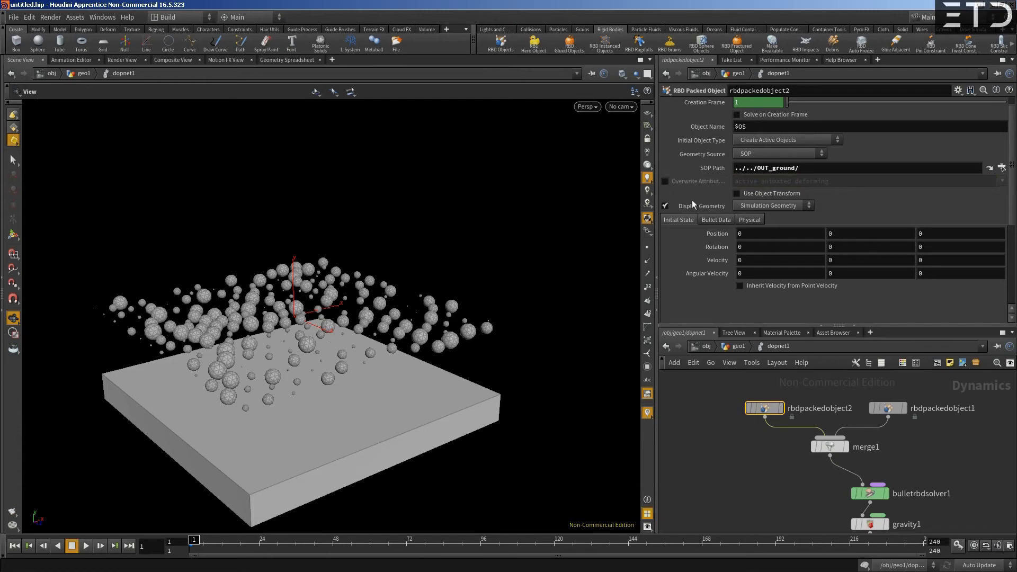
- Show the guide geometry in the ground's Bullet Data and check it in wireframe and shaded display at frame 6
{"action": "left_click", "coordinate": [714, 220]}
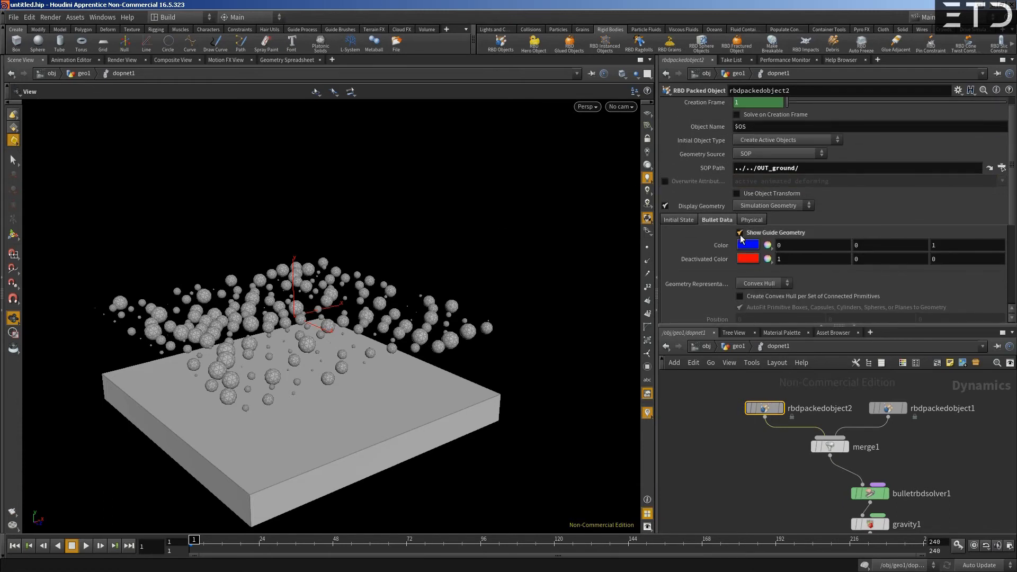
{"action": "left_click", "coordinate": [742, 232]}
{"action": "scroll", "coordinate": [718, 212], "scroll_direction": "down", "scroll_amount": 2}
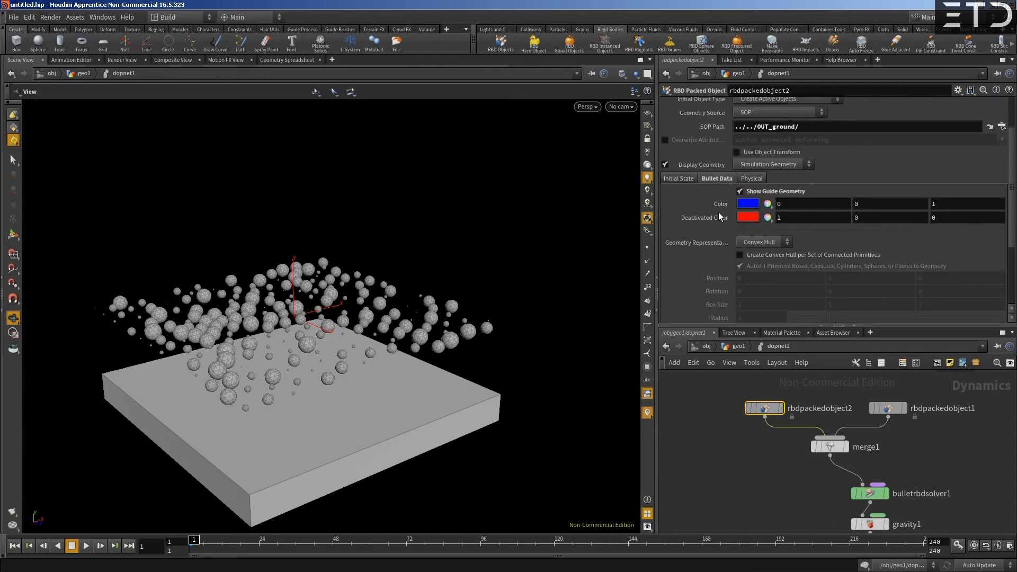
{"action": "scroll", "coordinate": [718, 213], "scroll_direction": "down", "scroll_amount": 3}
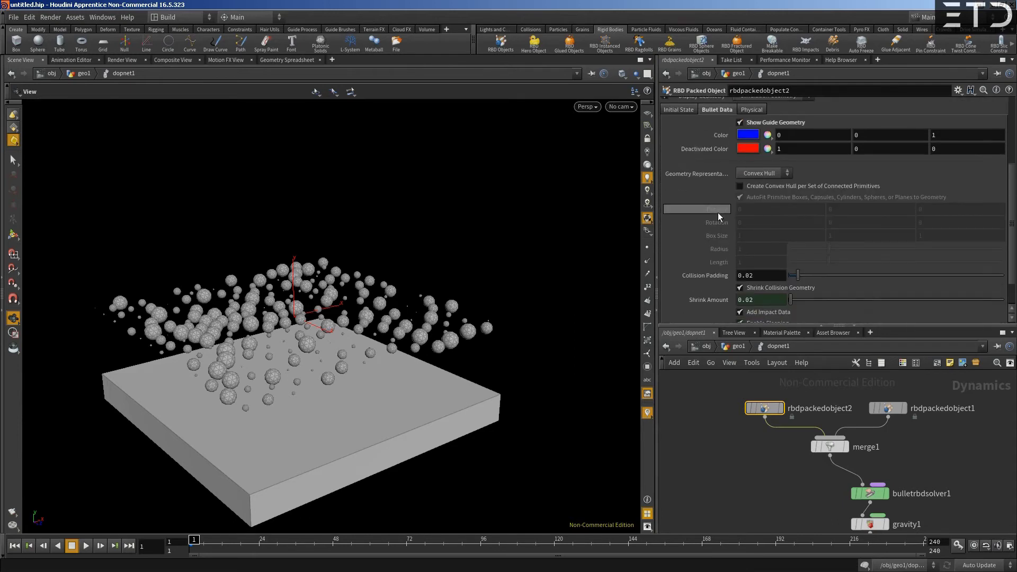
{"action": "scroll", "coordinate": [719, 213], "scroll_direction": "up", "scroll_amount": 1}
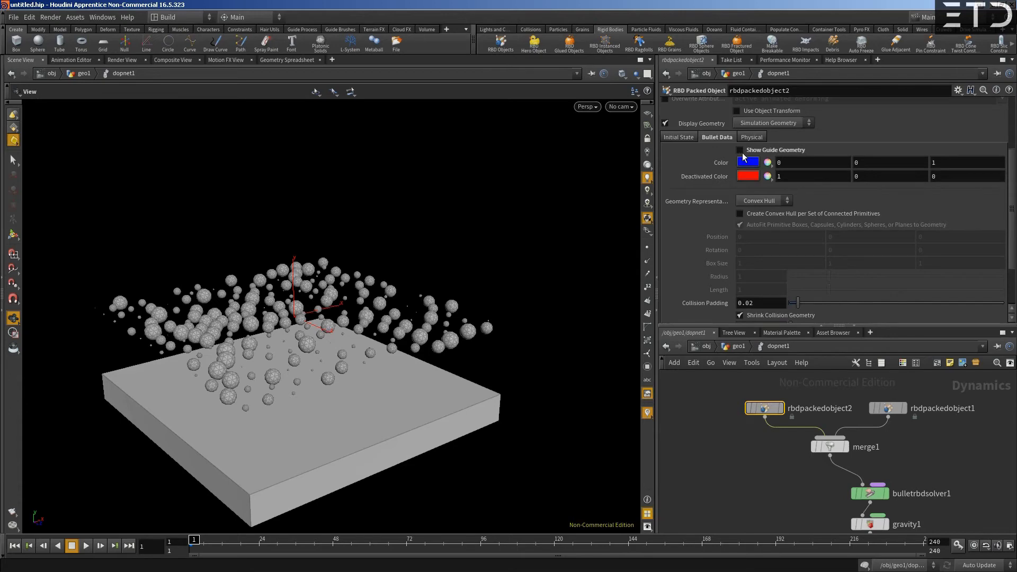
{"action": "left_click", "coordinate": [198, 542]}
{"action": "left_click_drag", "start_coordinate": [198, 541], "coordinate": [204, 542]}
{"action": "key", "text": "w"}
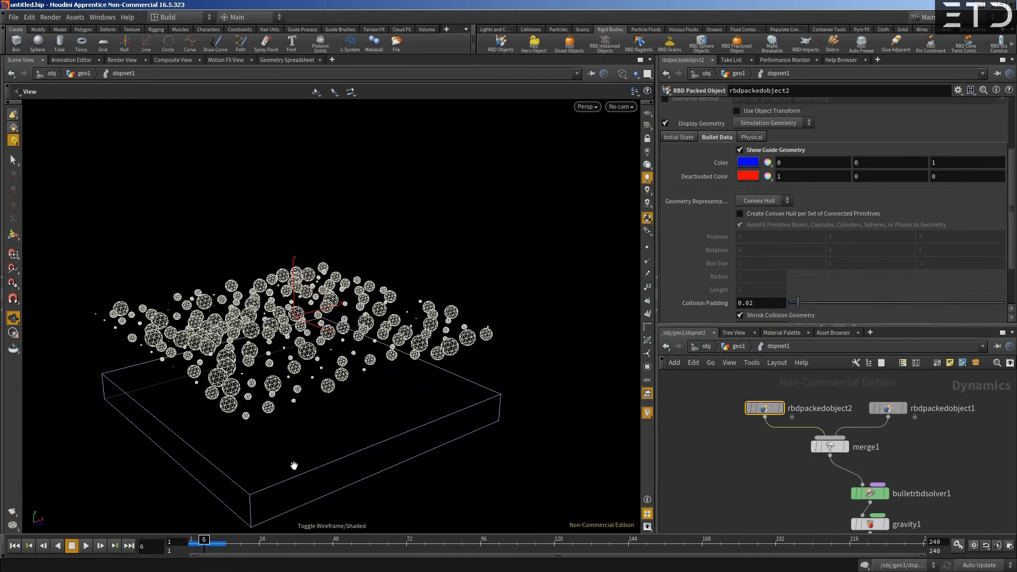
{"action": "key", "text": "w"}
- Examine the ground's Bullet Data, Initial State and Physical settings, including the available Geometry Representation choices
{"action": "scroll", "coordinate": [693, 257], "scroll_direction": "up", "scroll_amount": 4}
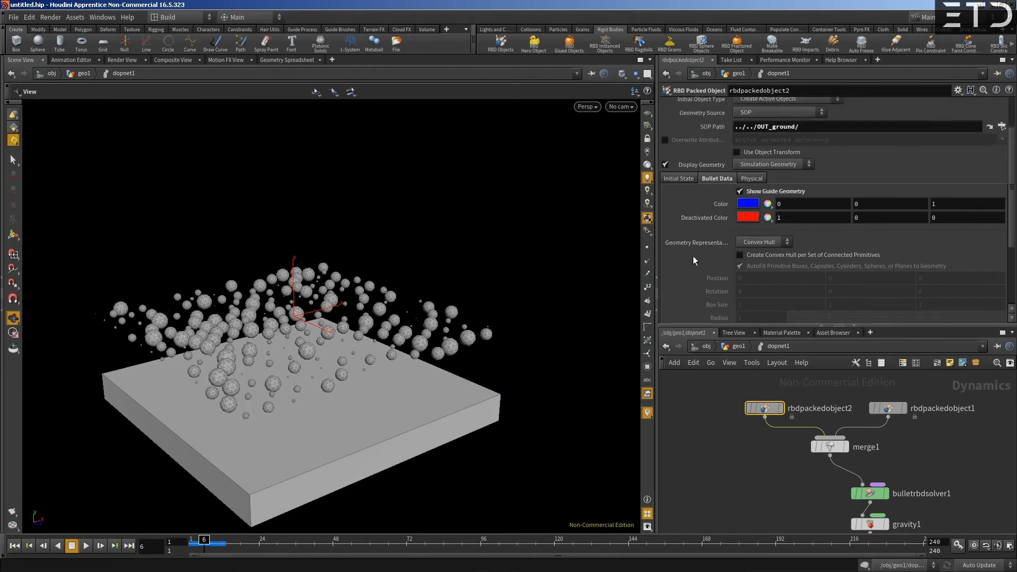
{"action": "scroll", "coordinate": [693, 259], "scroll_direction": "down", "scroll_amount": 5}
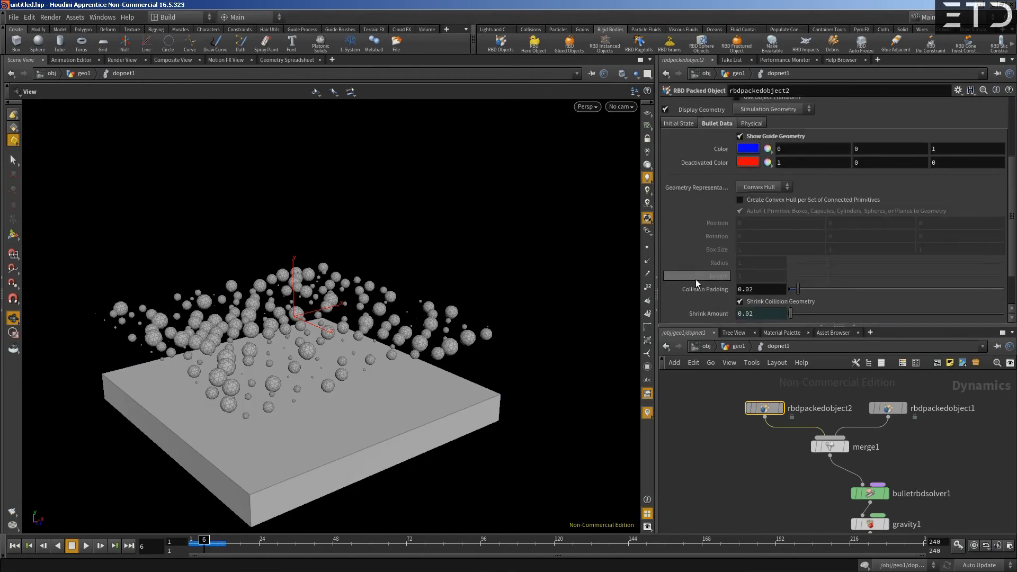
{"action": "left_click_drag", "start_coordinate": [698, 326], "coordinate": [700, 402]}
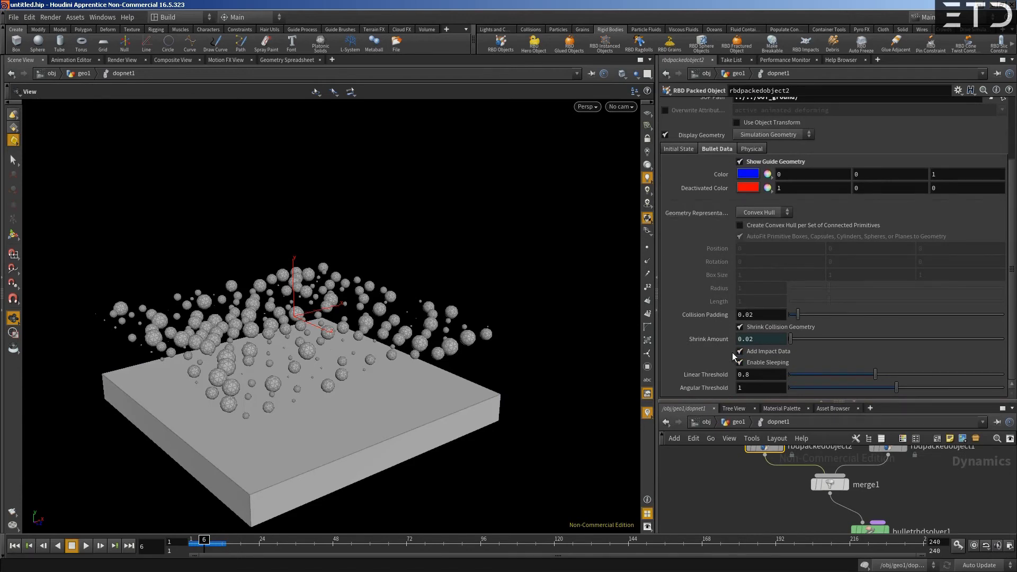
{"action": "left_click", "coordinate": [677, 148]}
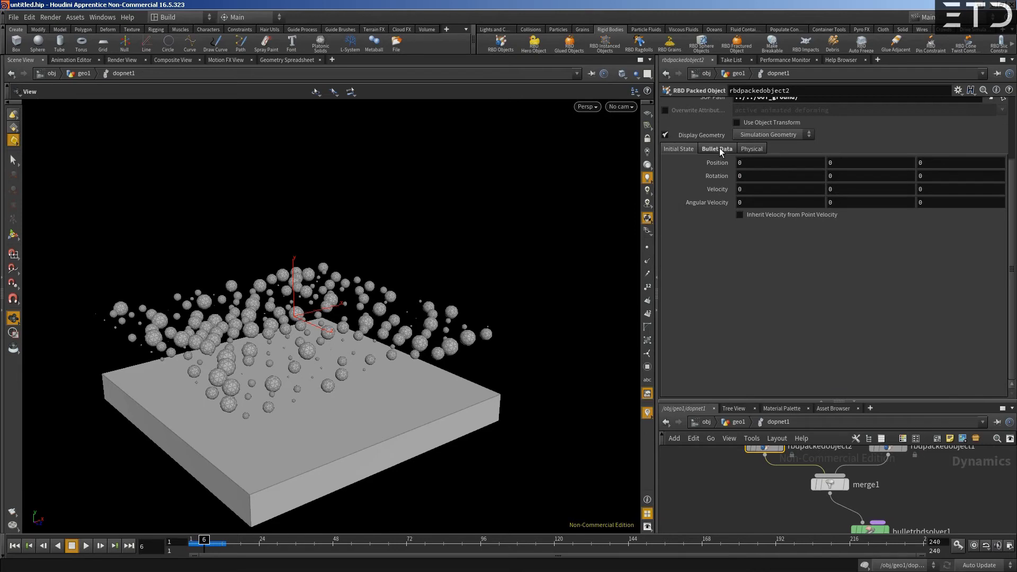
{"action": "left_click", "coordinate": [752, 150]}
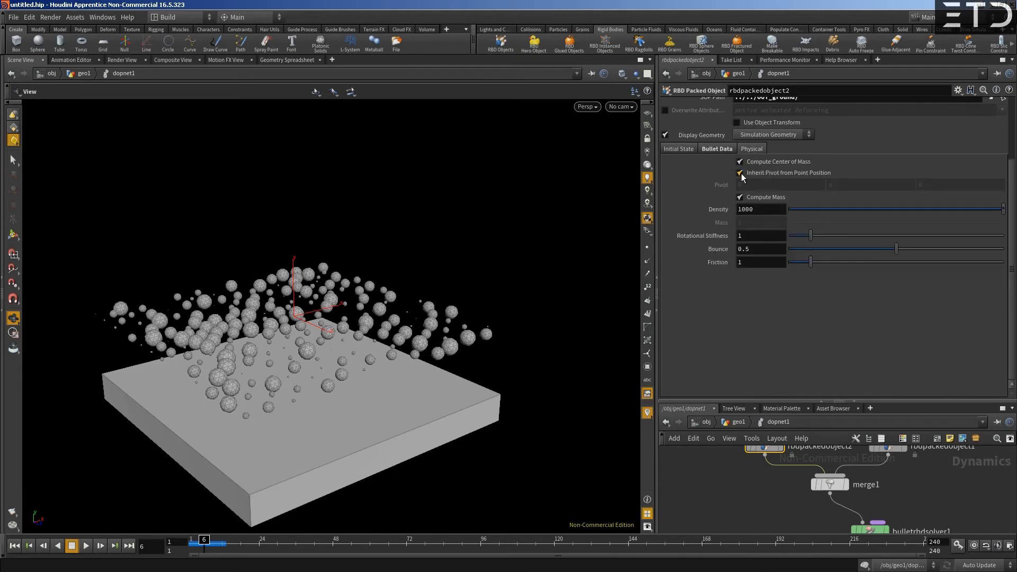
{"action": "left_click", "coordinate": [716, 149]}
{"action": "scroll", "coordinate": [705, 170], "scroll_direction": "up", "scroll_amount": 2}
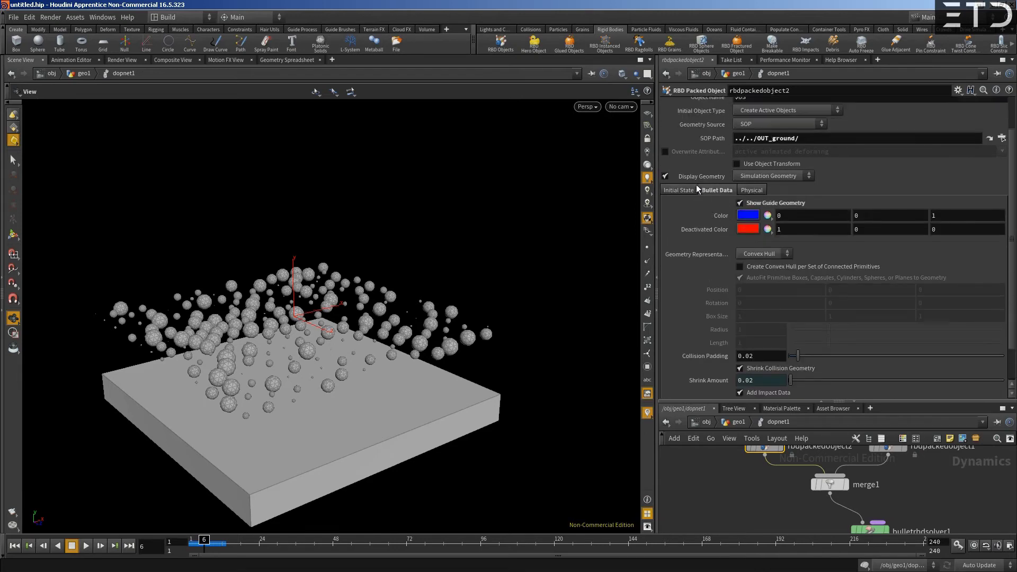
{"action": "scroll", "coordinate": [697, 188], "scroll_direction": "up", "scroll_amount": 2}
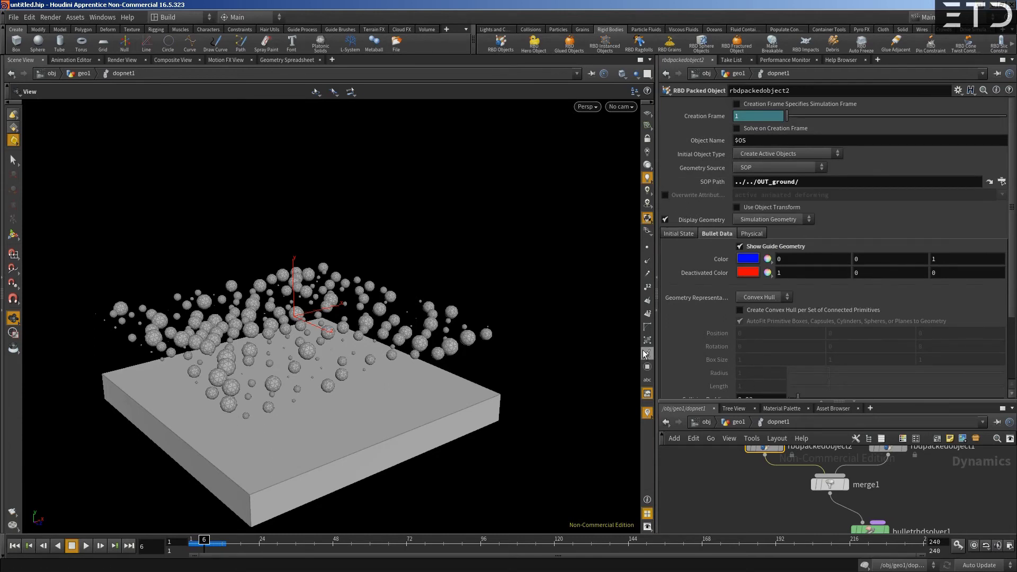
{"action": "scroll", "coordinate": [683, 331], "scroll_direction": "down", "scroll_amount": 4}
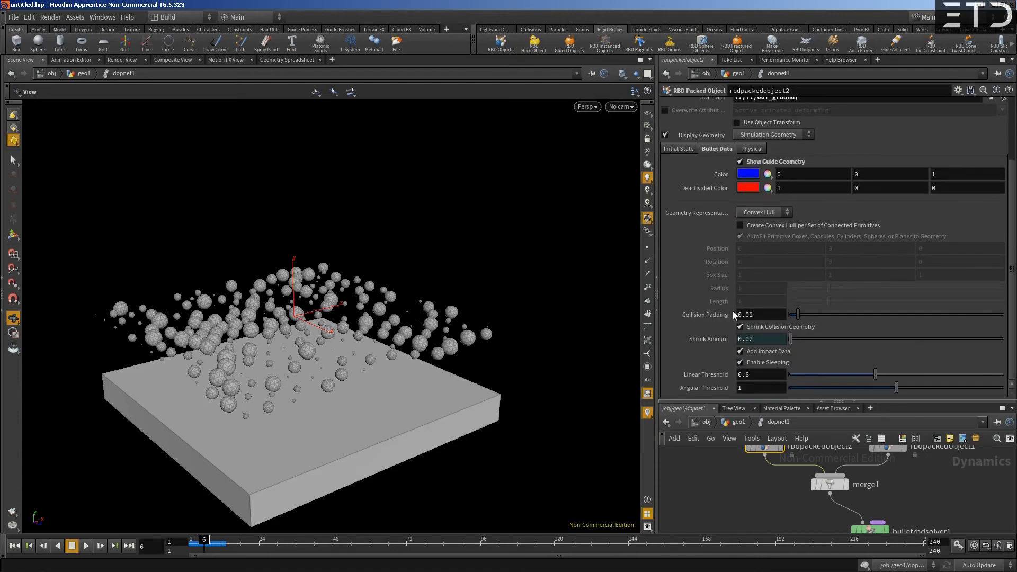
{"action": "left_click", "coordinate": [768, 213]}
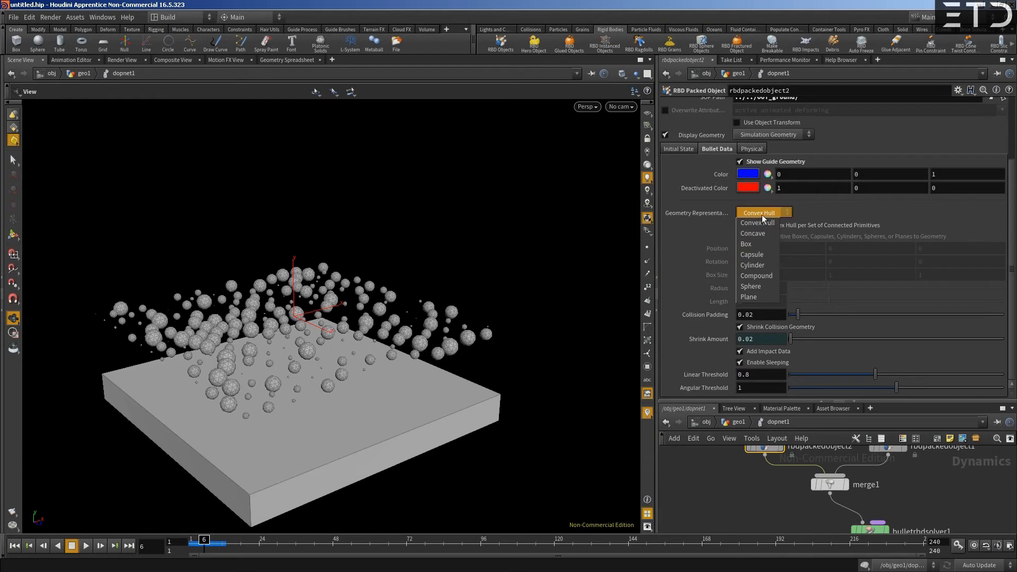
{"action": "left_click", "coordinate": [762, 215]}
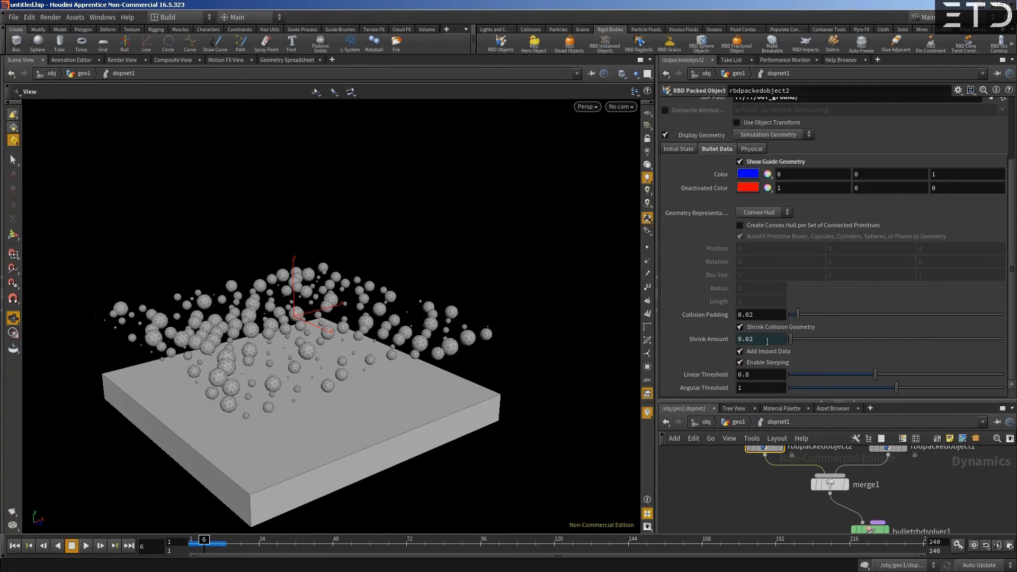
- Try a Collision Padding of 0.071 on the ground and check frame 10 in wireframe display
{"action": "left_click_drag", "start_coordinate": [797, 315], "coordinate": [820, 318]}
{"action": "mouse_move", "coordinate": [727, 343]}
{"action": "mouse_move", "coordinate": [203, 538]}
{"action": "left_mouse_down"}
{"action": "mouse_move", "coordinate": [228, 539]}
{"action": "mouse_move", "coordinate": [216, 539]}
{"action": "left_mouse_up"}
{"action": "key", "text": "w"}
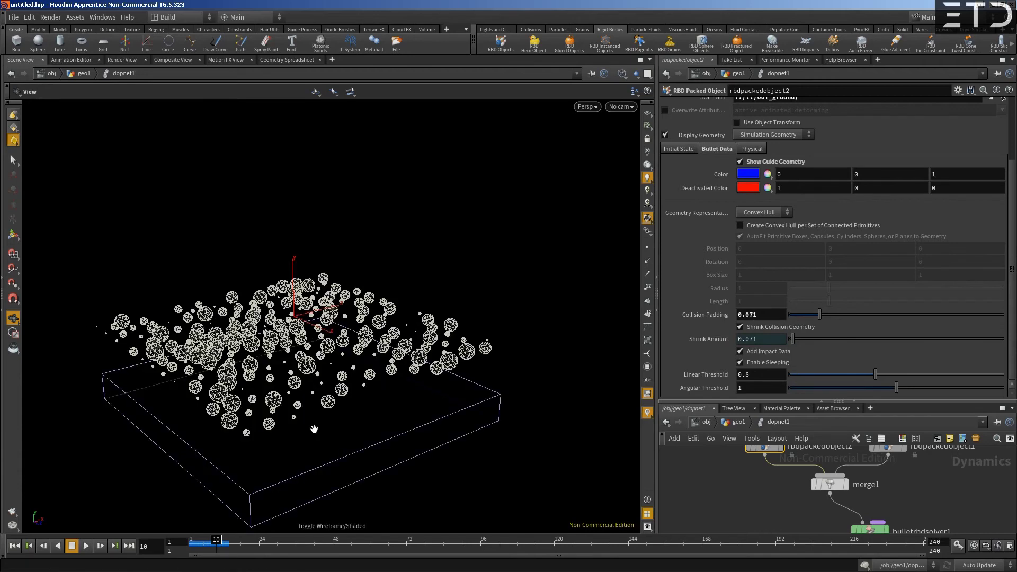
- Turn off Shrink Collision Geometry, set the ground's Collision Padding to 0.015, and check the collision guide at frame 4
{"action": "left_click", "coordinate": [740, 327]}
{"action": "left_click_drag", "start_coordinate": [819, 314], "coordinate": [796, 318]}
{"action": "left_click", "coordinate": [192, 540]}
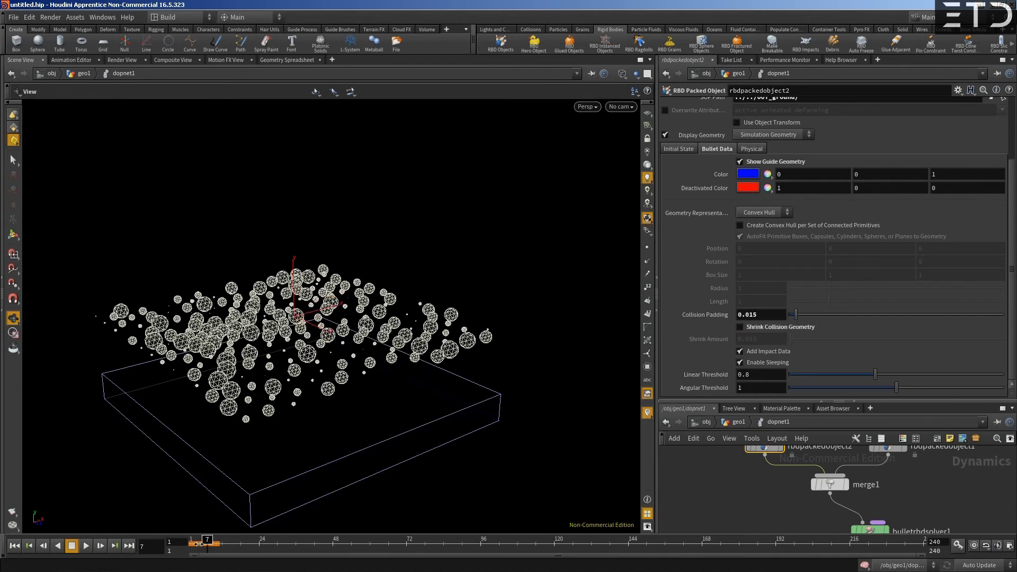
{"action": "mouse_move", "coordinate": [193, 543]}
{"action": "left_mouse_down"}
{"action": "mouse_move", "coordinate": [216, 543]}
{"action": "mouse_move", "coordinate": [198, 542]}
{"action": "left_mouse_up"}
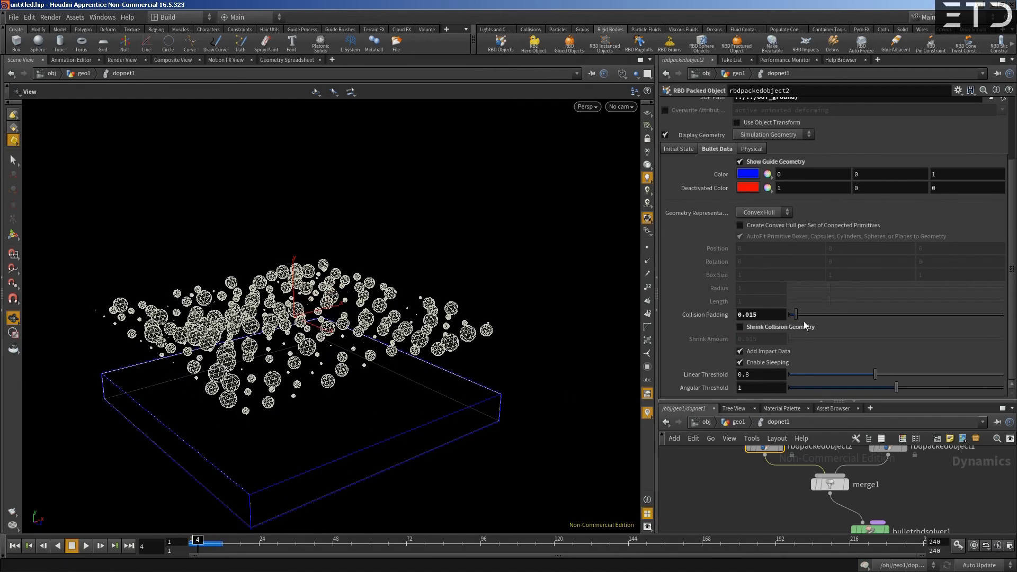
- Set the ground's Collision Padding to 0.105 and compare its collision guide at frame 1 in shaded and wireframe display
{"action": "left_click_drag", "start_coordinate": [800, 317], "coordinate": [834, 318]}
{"action": "left_click", "coordinate": [192, 540]}
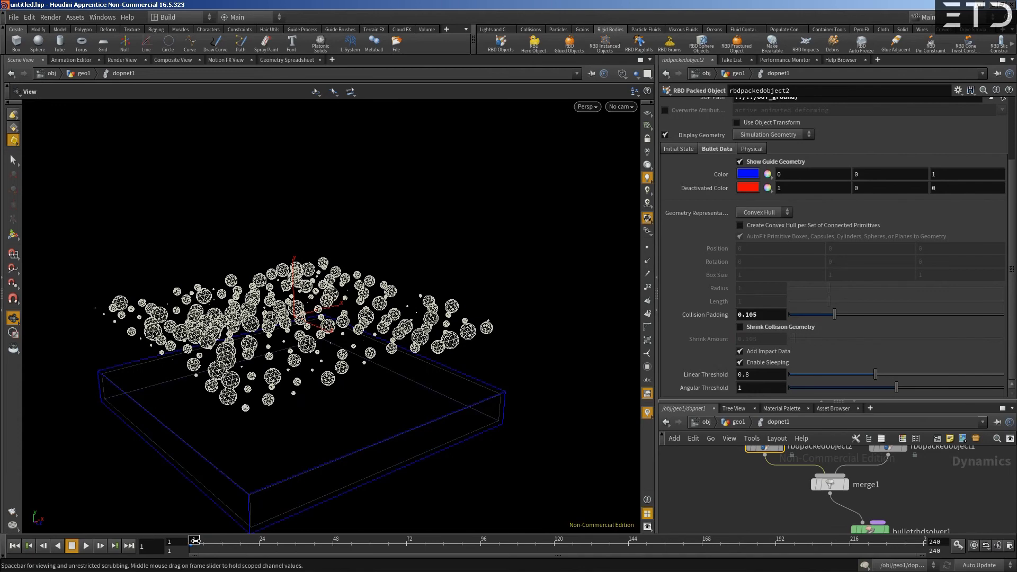
{"action": "key", "text": "w"}
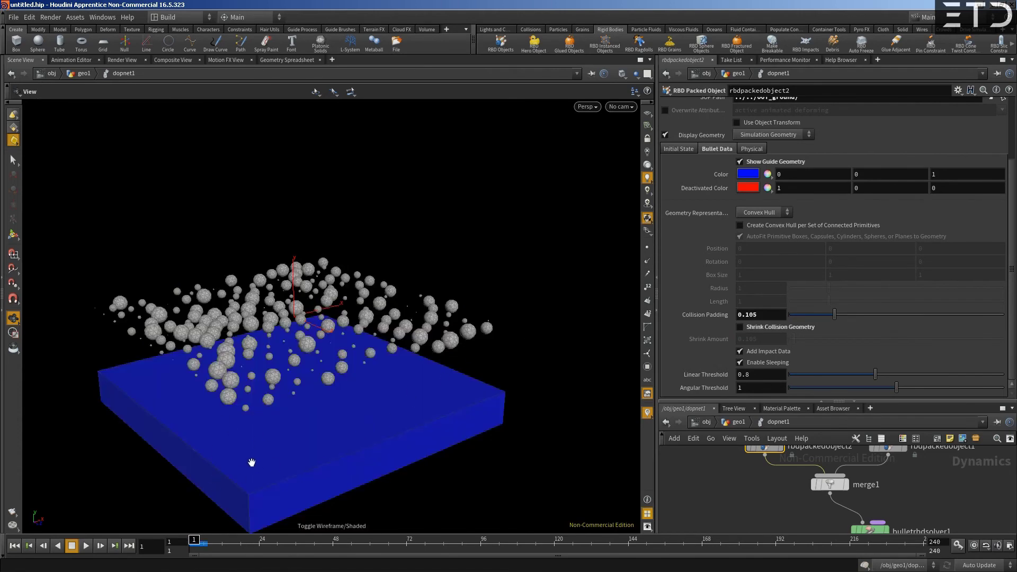
{"action": "key", "text": "w"}
- Turn Shrink Collision Geometry back on for the ground and view the collision shape in wireframe
{"action": "key", "text": "w"}
{"action": "left_click", "coordinate": [751, 326]}
{"action": "left_click", "coordinate": [751, 326]}
{"action": "left_click", "coordinate": [746, 327]}
{"action": "key", "text": "w"}
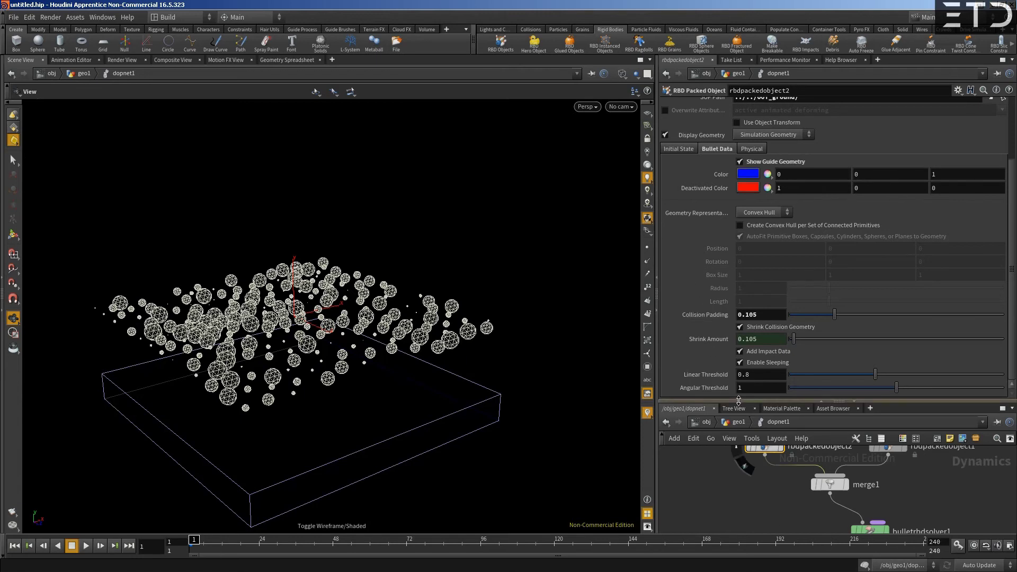
- Enlarge the network view and line up the merge, Bullet solver, gravity and output nodes in one column below the RBD objects
{"action": "left_click_drag", "start_coordinate": [746, 401], "coordinate": [746, 309]}
{"action": "scroll", "coordinate": [776, 411], "scroll_direction": "down", "scroll_amount": 2}
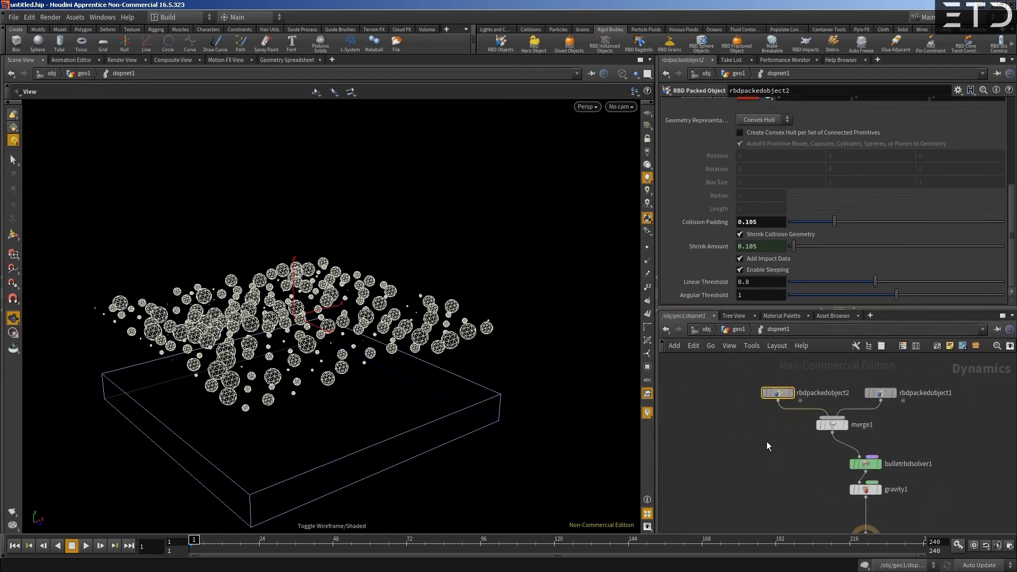
{"action": "left_click_drag", "start_coordinate": [866, 464], "coordinate": [832, 451]}
{"action": "left_click_drag", "start_coordinate": [866, 489], "coordinate": [832, 478]}
{"action": "middle_click_drag", "start_coordinate": [789, 492], "coordinate": [754, 422]}
{"action": "left_click_drag", "start_coordinate": [831, 467], "coordinate": [797, 432]}
{"action": "middle_click_drag", "start_coordinate": [723, 399], "coordinate": [755, 460]}
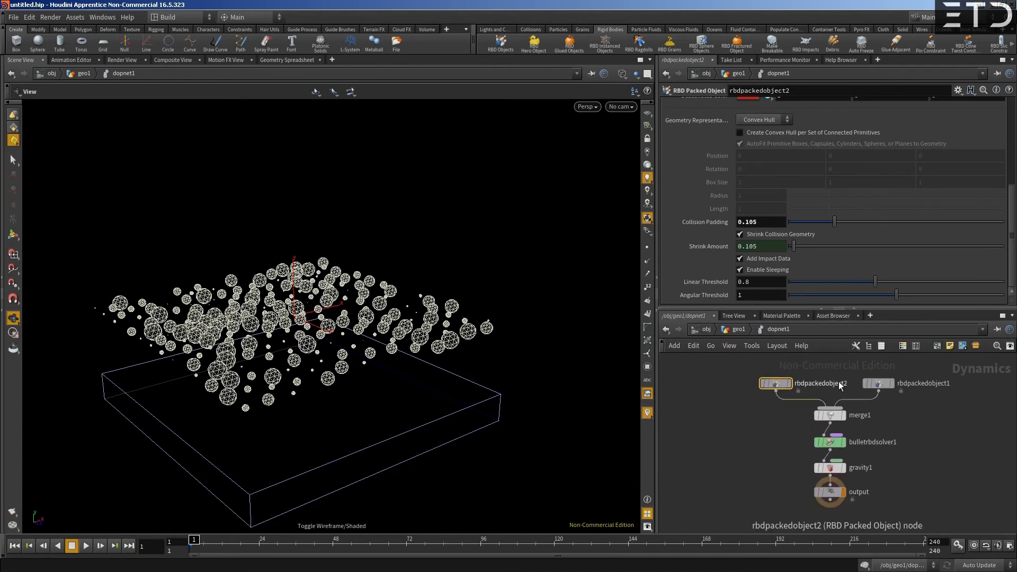
- Go up through geo1 to the object level, return into dopnet1, and preview the simulation to frame 36
{"action": "left_click", "coordinate": [738, 329]}
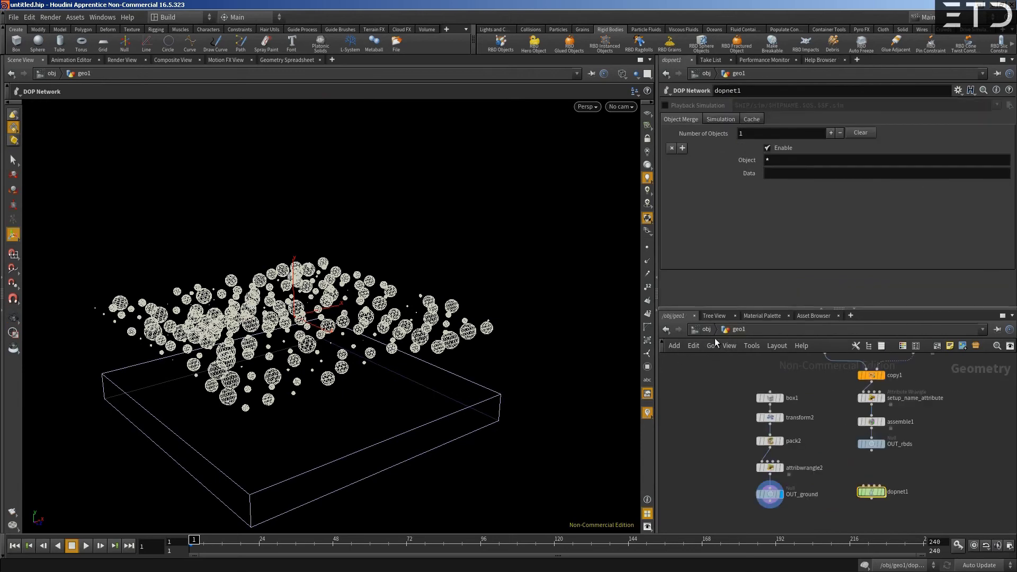
{"action": "left_click", "coordinate": [706, 329]}
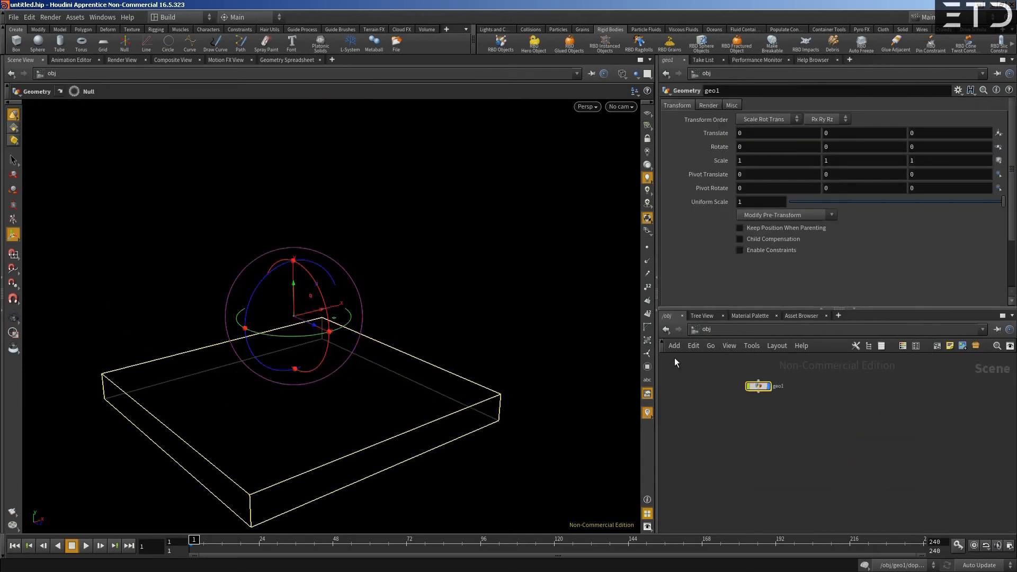
{"action": "double_click", "coordinate": [758, 387]}
{"action": "double_click", "coordinate": [859, 491]}
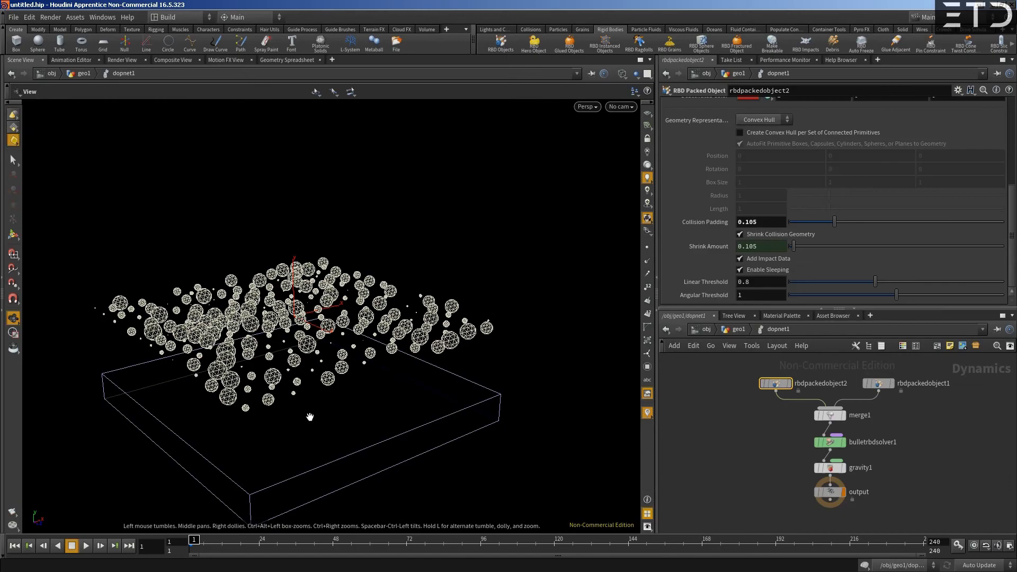
{"action": "mouse_move", "coordinate": [192, 540]}
{"action": "left_mouse_down"}
{"action": "mouse_move", "coordinate": [390, 553]}
{"action": "mouse_move", "coordinate": [258, 547]}
{"action": "mouse_move", "coordinate": [298, 546]}
{"action": "left_mouse_up"}
{"action": "middle_click_drag", "start_coordinate": [832, 442], "coordinate": [777, 524]}
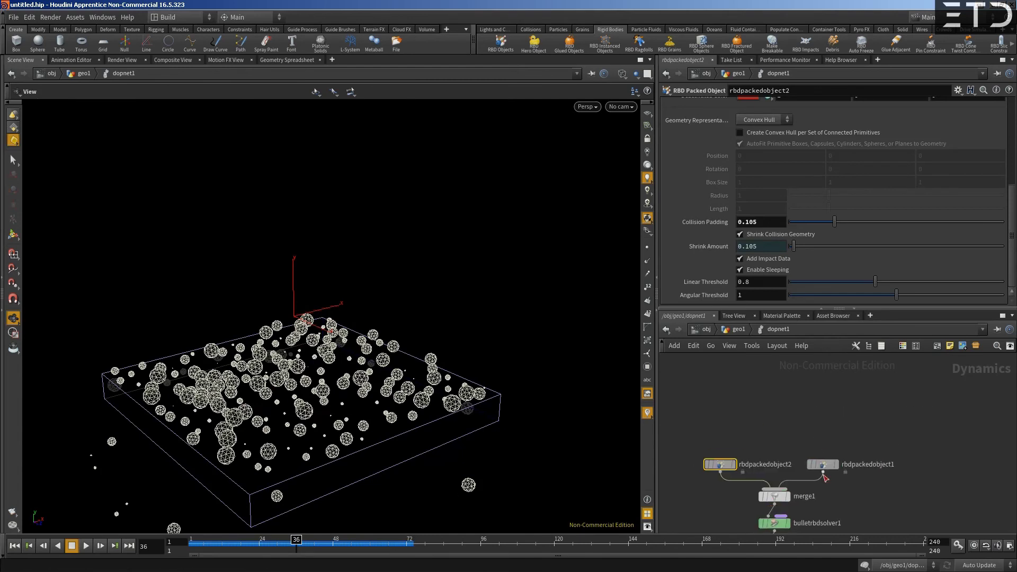
- Turn on Show Guide Geometry in the Bullet data of the falling spheres' RBD packed object
{"action": "left_click", "coordinate": [823, 466]}
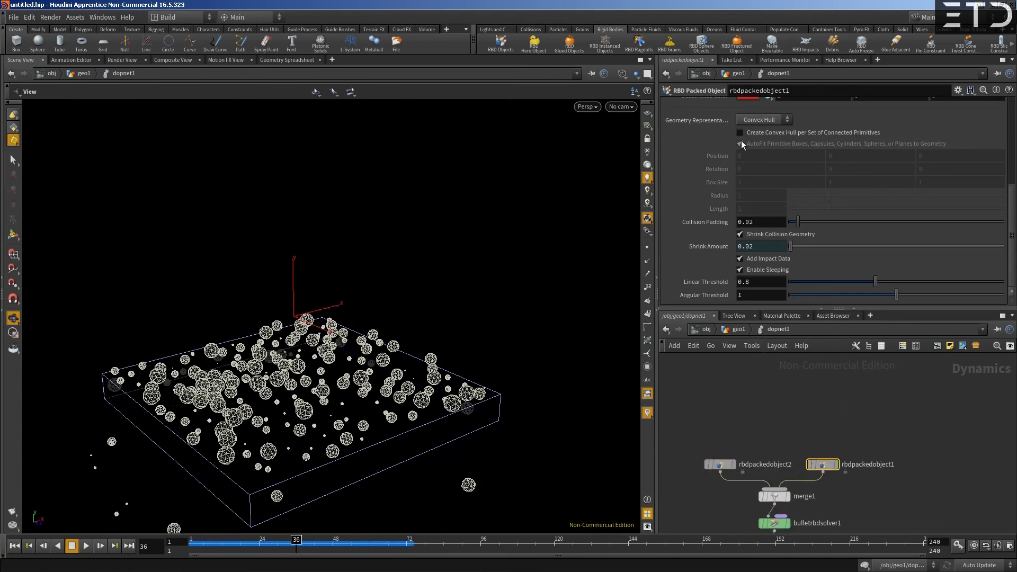
{"action": "scroll", "coordinate": [737, 172], "scroll_direction": "up", "scroll_amount": 3}
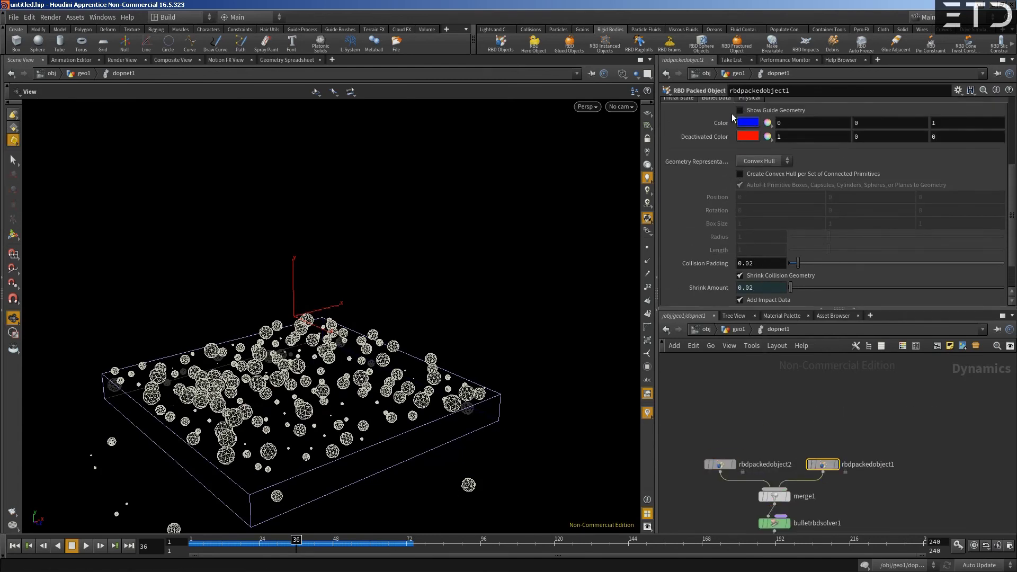
{"action": "scroll", "coordinate": [737, 236], "scroll_direction": "up", "scroll_amount": 3}
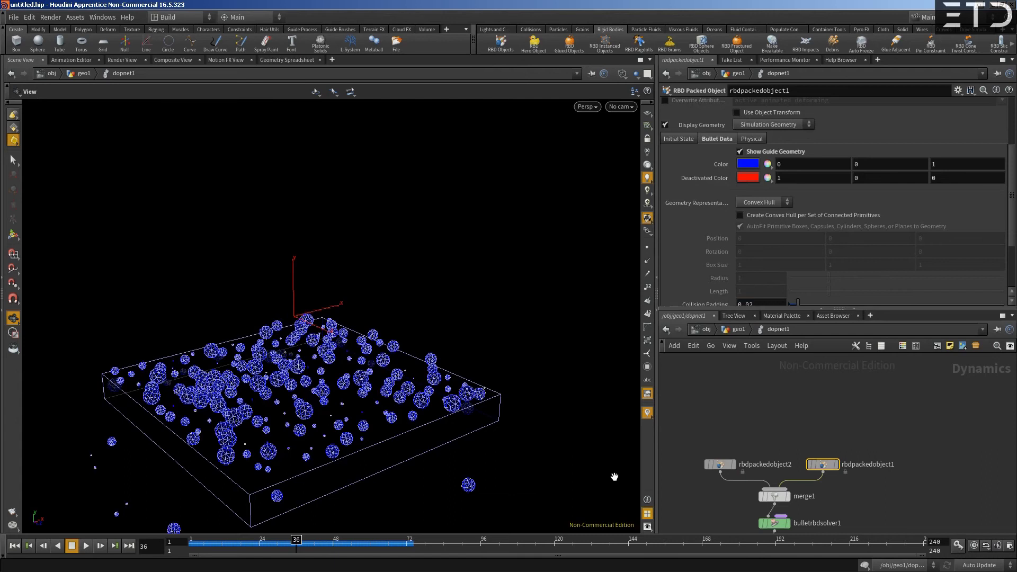
- Review the Bullet solver's substep and constraint solver settings and the ground's density, rotational stiffness, bounce and friction
{"action": "left_click", "coordinate": [775, 524]}
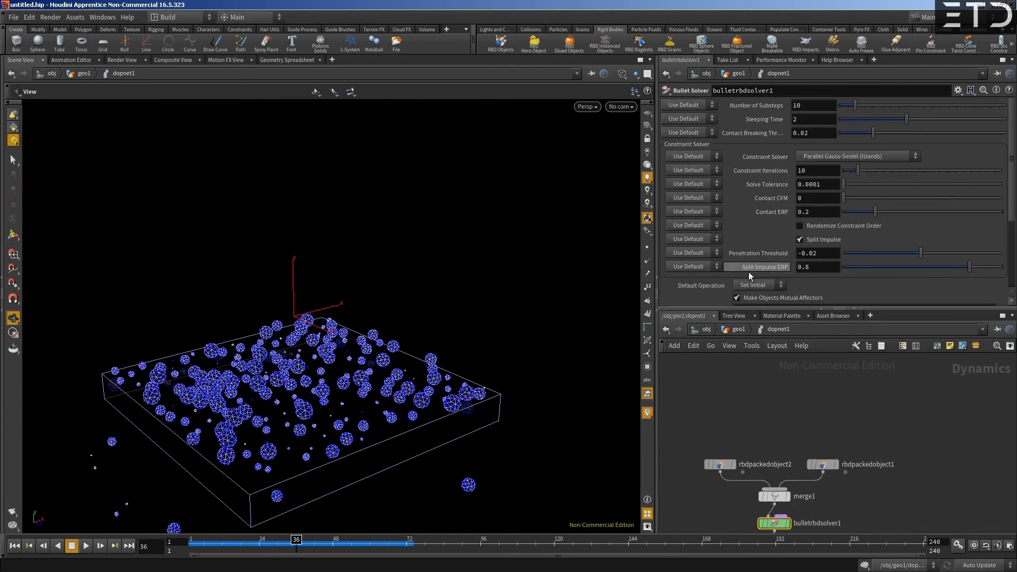
{"action": "left_click_drag", "start_coordinate": [713, 308], "coordinate": [722, 341]}
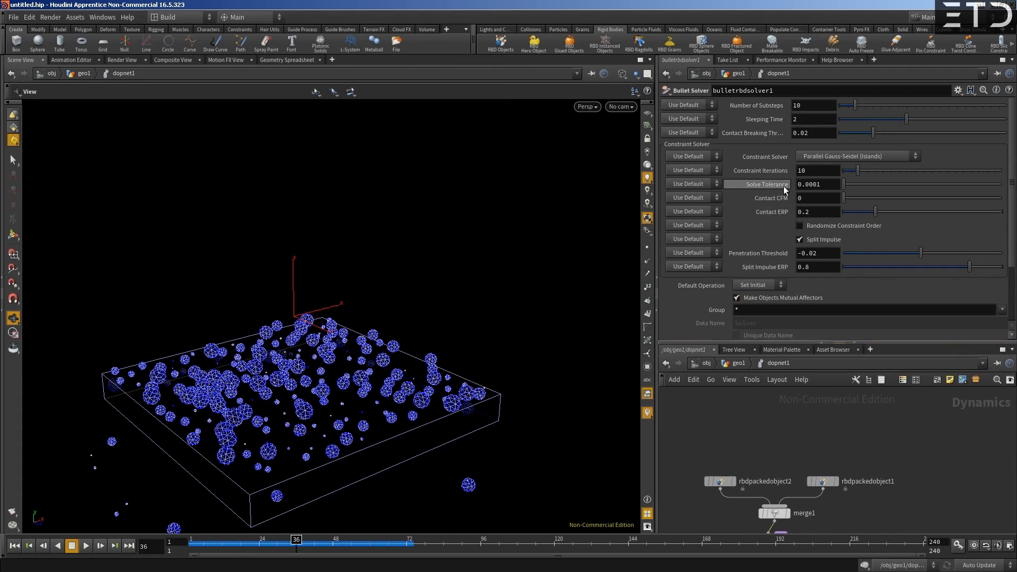
{"action": "middle_click_drag", "start_coordinate": [746, 466], "coordinate": [766, 383]}
{"action": "left_click", "coordinate": [736, 408]}
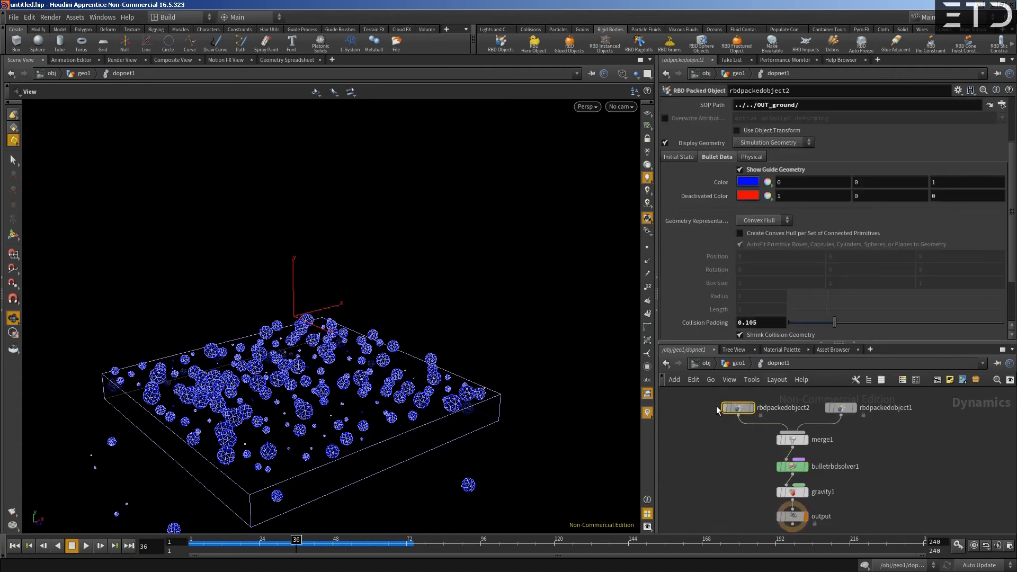
{"action": "scroll", "coordinate": [741, 160], "scroll_direction": "down", "scroll_amount": 5}
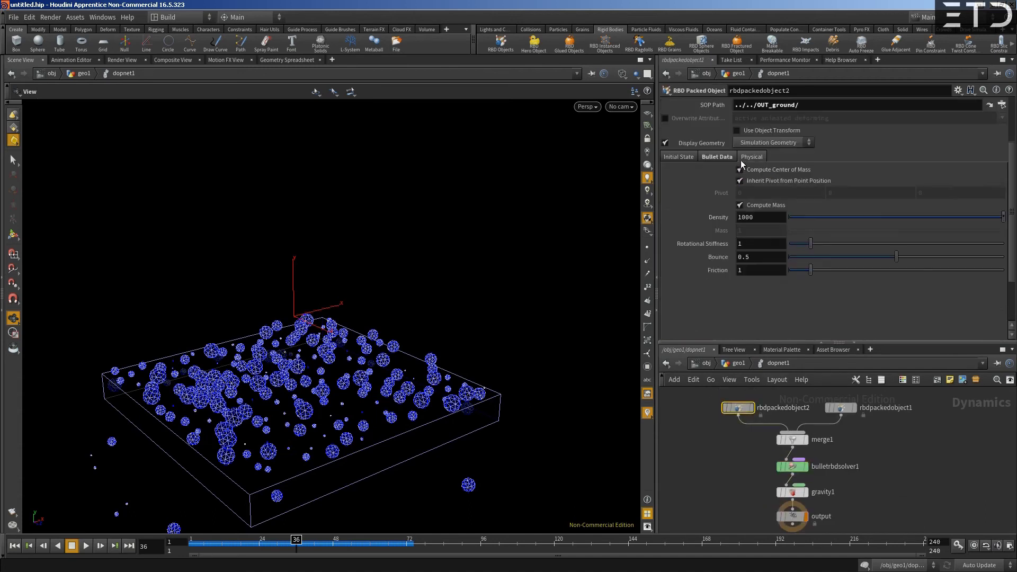
{"action": "left_click", "coordinate": [760, 217]}
{"action": "left_click", "coordinate": [750, 242]}
{"action": "left_click", "coordinate": [764, 256]}
{"action": "left_click", "coordinate": [741, 270]}
{"action": "left_click", "coordinate": [792, 467]}
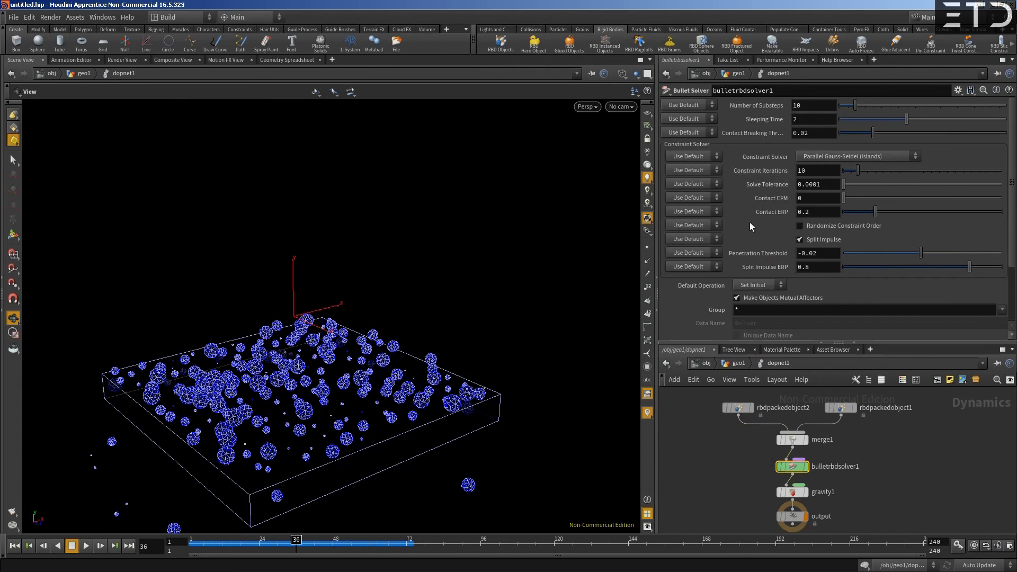
{"action": "scroll", "coordinate": [752, 291], "scroll_direction": "down", "scroll_amount": 3}
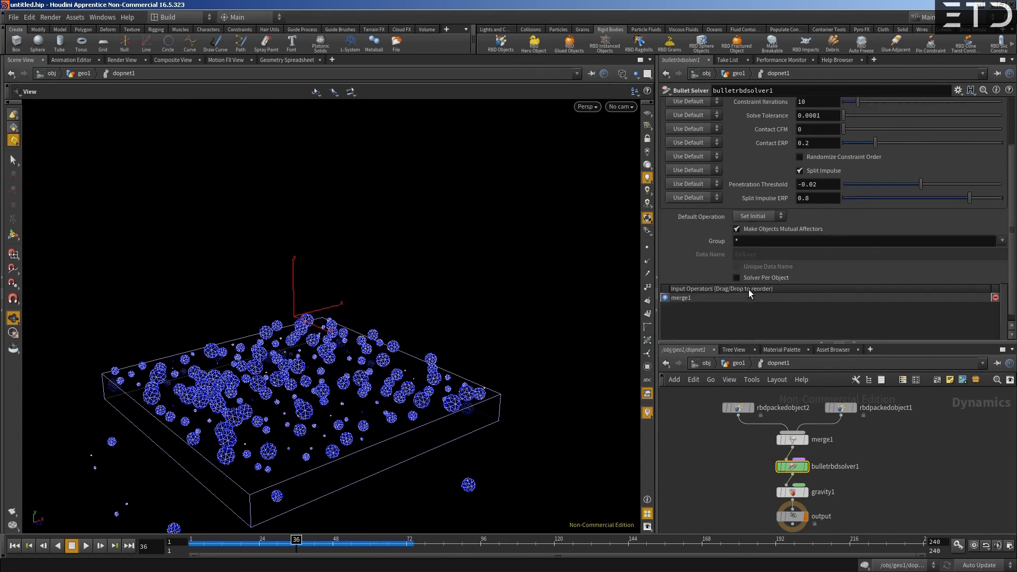
{"action": "scroll", "coordinate": [749, 290], "scroll_direction": "up", "scroll_amount": 3}
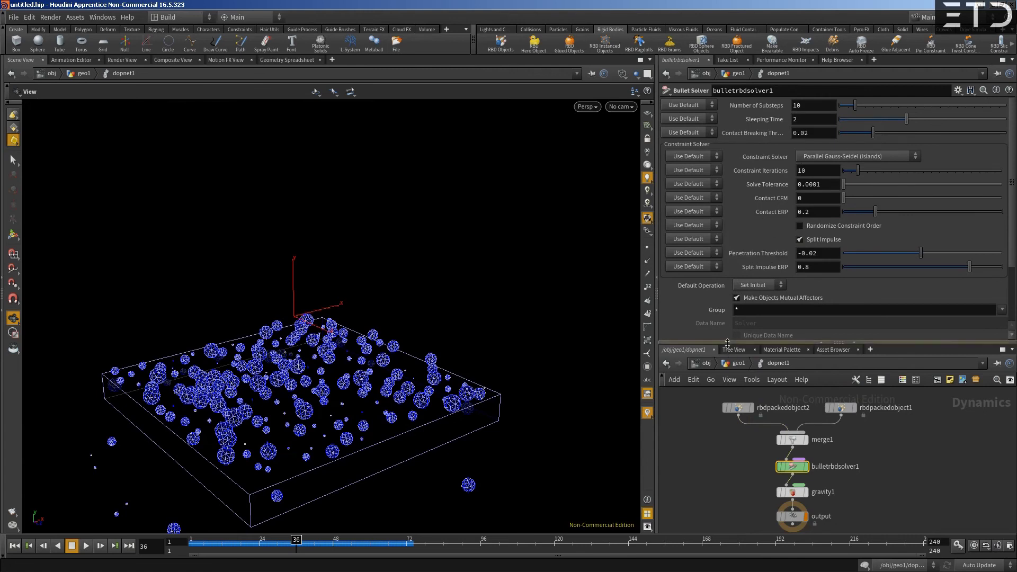
- Give the network view more height and width, and move both RBD packed objects higher above the merge node
{"action": "left_click_drag", "start_coordinate": [727, 342], "coordinate": [731, 295]}
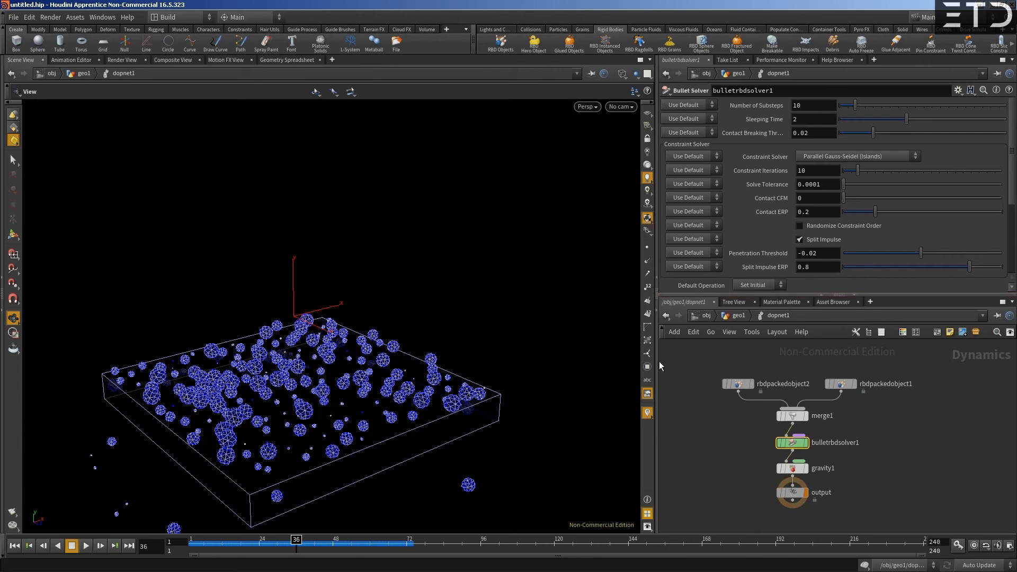
{"action": "left_click_drag", "start_coordinate": [656, 356], "coordinate": [594, 367]}
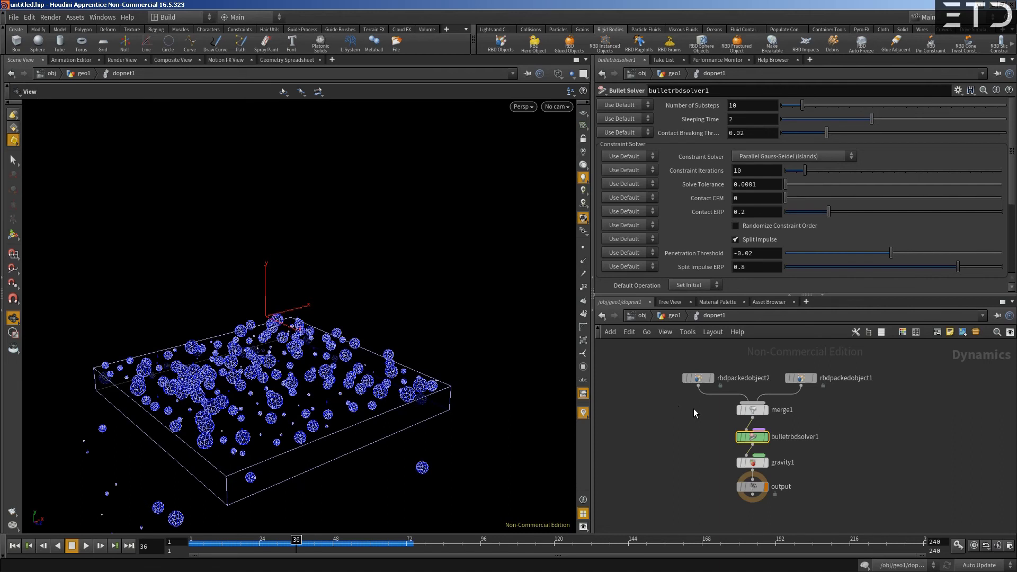
{"action": "middle_click_drag", "start_coordinate": [694, 408], "coordinate": [673, 399]}
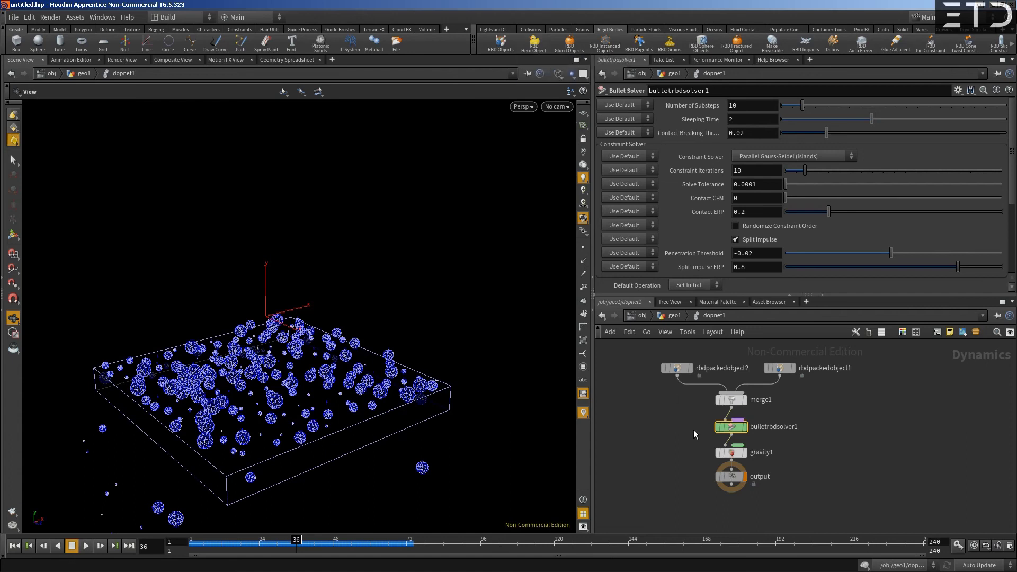
{"action": "scroll", "coordinate": [683, 434], "scroll_direction": "up", "scroll_amount": 2}
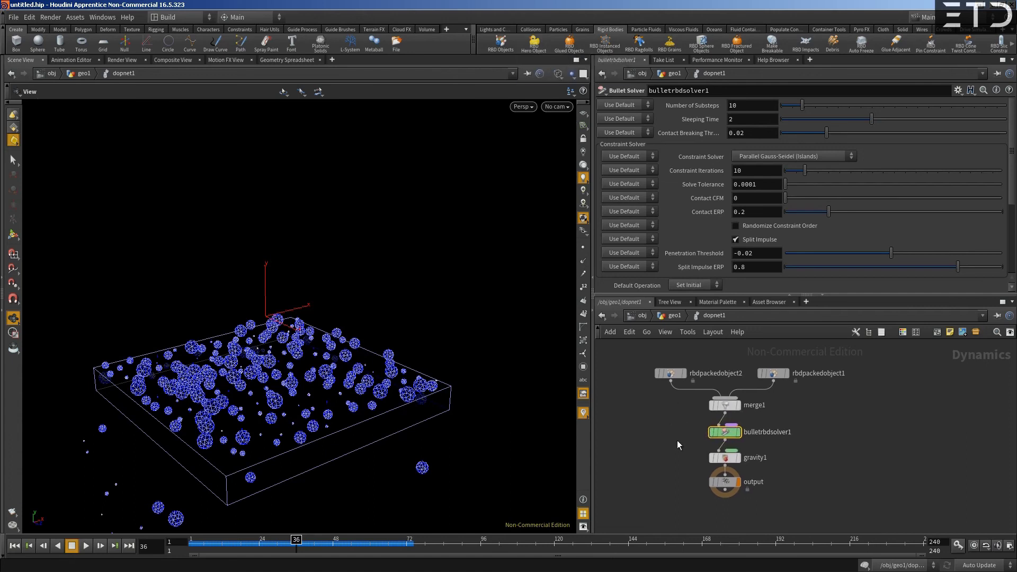
{"action": "middle_click_drag", "start_coordinate": [688, 423], "coordinate": [685, 440]}
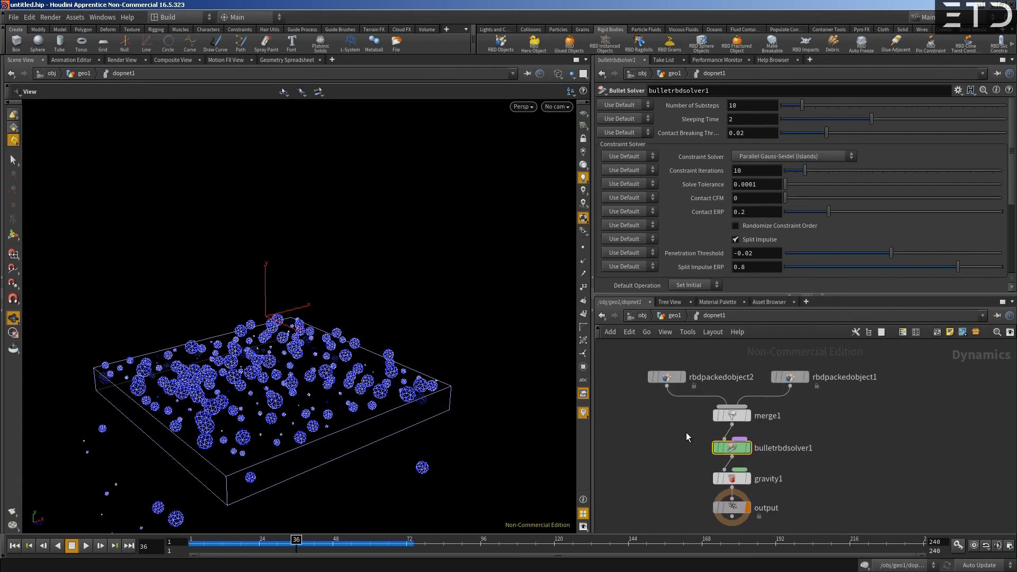
{"action": "left_click_drag", "start_coordinate": [621, 361], "coordinate": [793, 369]}
- Turn off Show Guide Geometry for both the spheres and the ground, and rewind the simulation to frame 1
{"action": "left_click", "coordinate": [792, 370]}
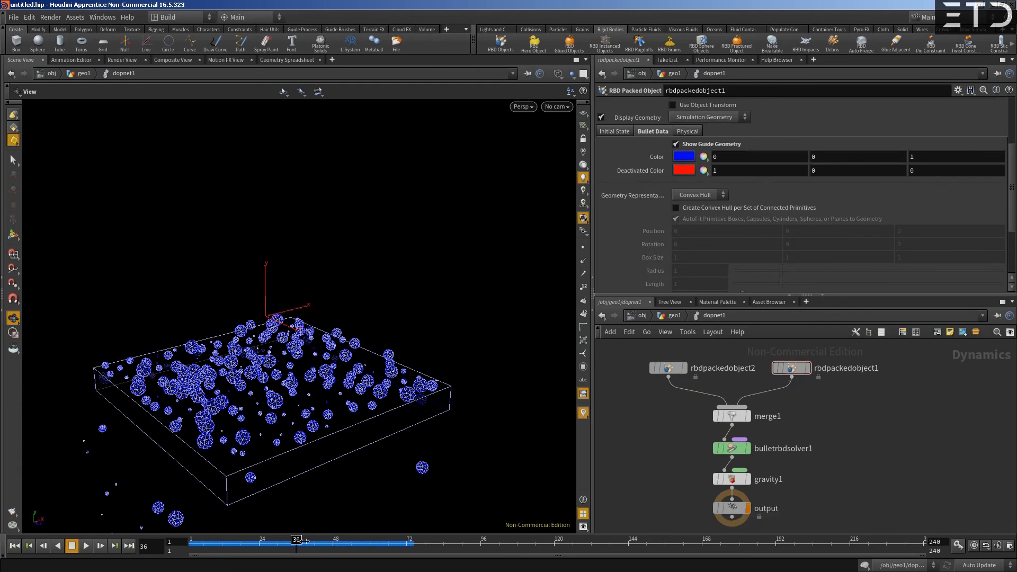
{"action": "left_click_drag", "start_coordinate": [298, 540], "coordinate": [193, 540]}
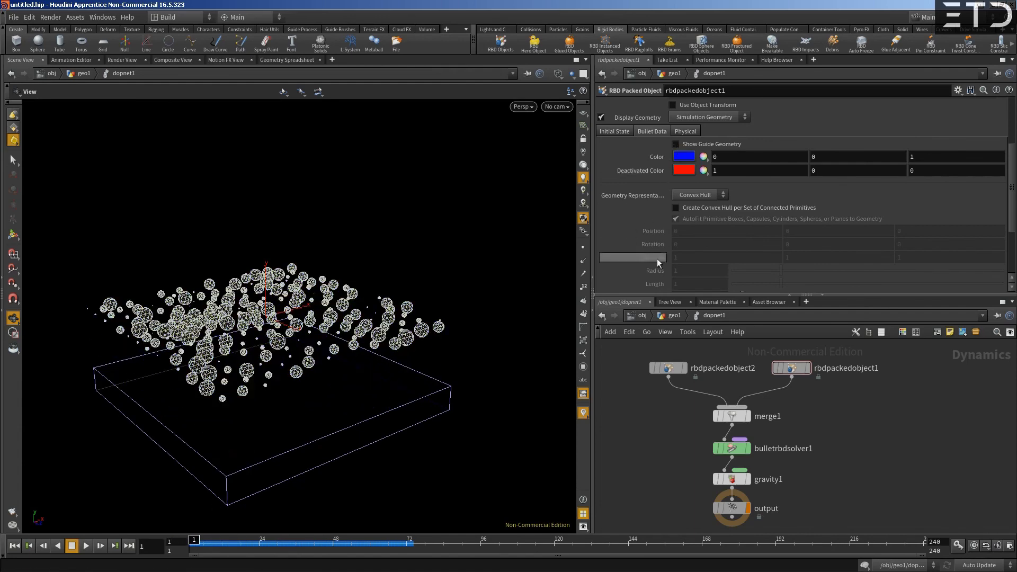
{"action": "left_click", "coordinate": [678, 369]}
{"action": "left_click", "coordinate": [650, 133]}
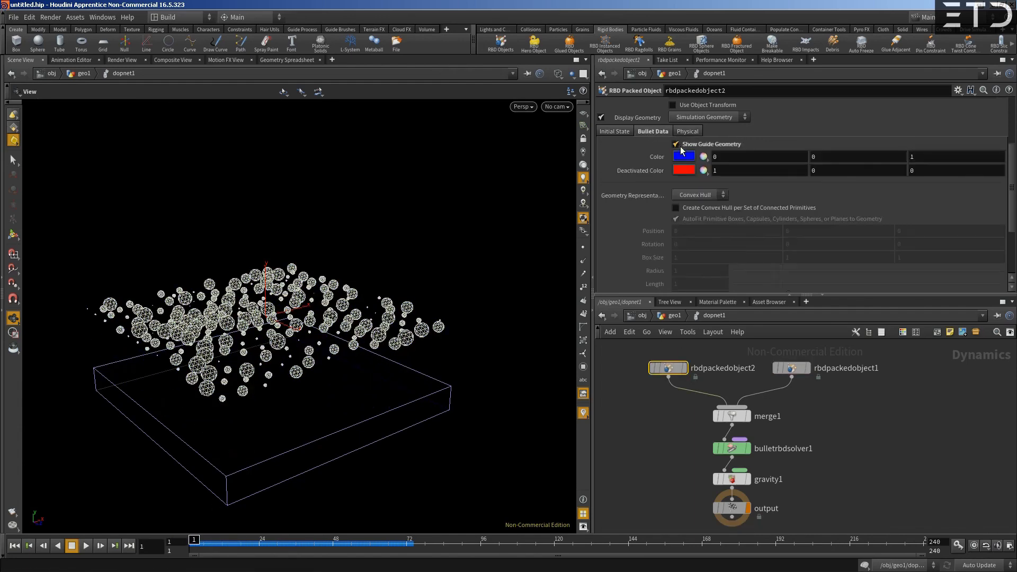
{"action": "left_click", "coordinate": [202, 543]}
{"action": "mouse_move", "coordinate": [202, 543]}
{"action": "left_mouse_down"}
{"action": "mouse_move", "coordinate": [328, 543]}
{"action": "mouse_move", "coordinate": [170, 543]}
{"action": "mouse_move", "coordinate": [360, 541]}
{"action": "mouse_move", "coordinate": [183, 542]}
{"action": "left_mouse_up"}
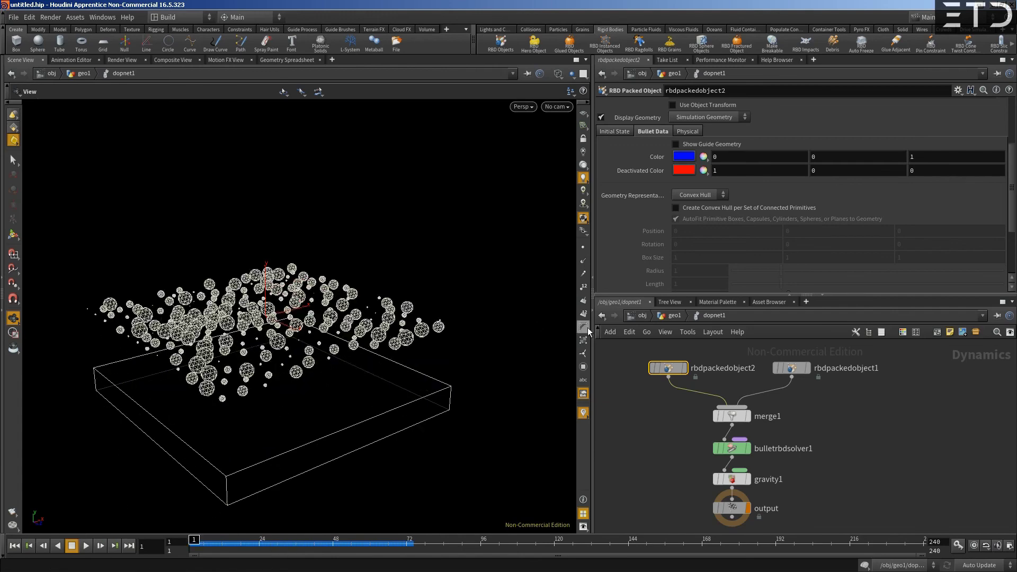
- Check the source nodes in geo1, return into dopnet1, and examine the ground's initial state and the spheres' object settings
{"action": "left_click", "coordinate": [674, 315]}
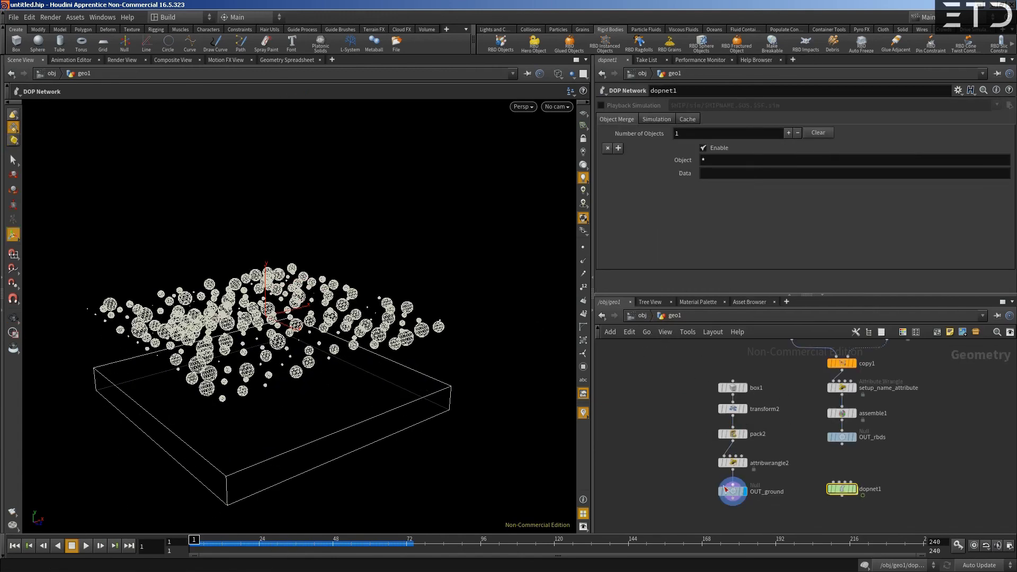
{"action": "double_click", "coordinate": [844, 486]}
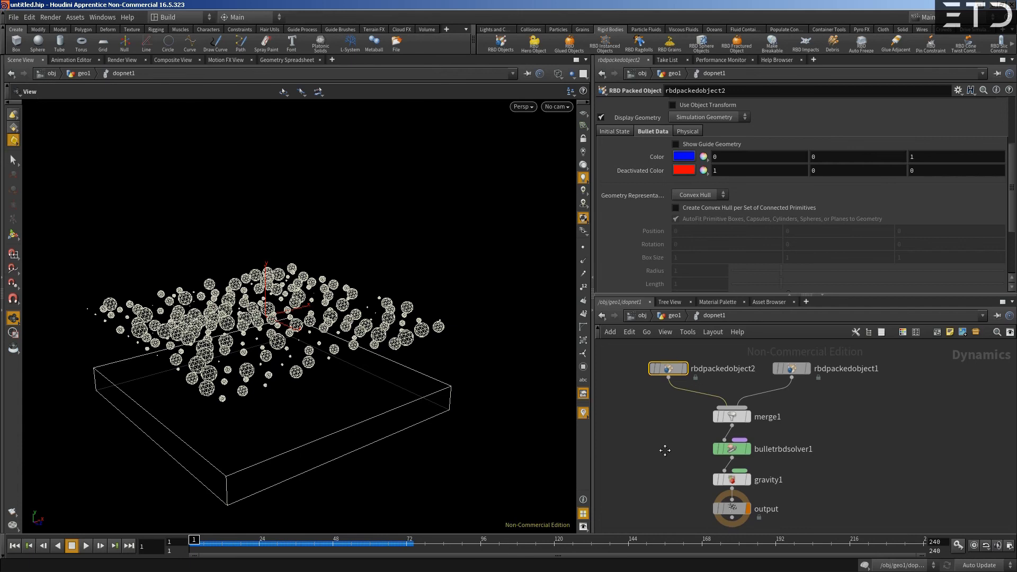
{"action": "middle_click_drag", "start_coordinate": [665, 450], "coordinate": [646, 447]}
{"action": "middle_click_drag", "start_coordinate": [776, 405], "coordinate": [755, 404]}
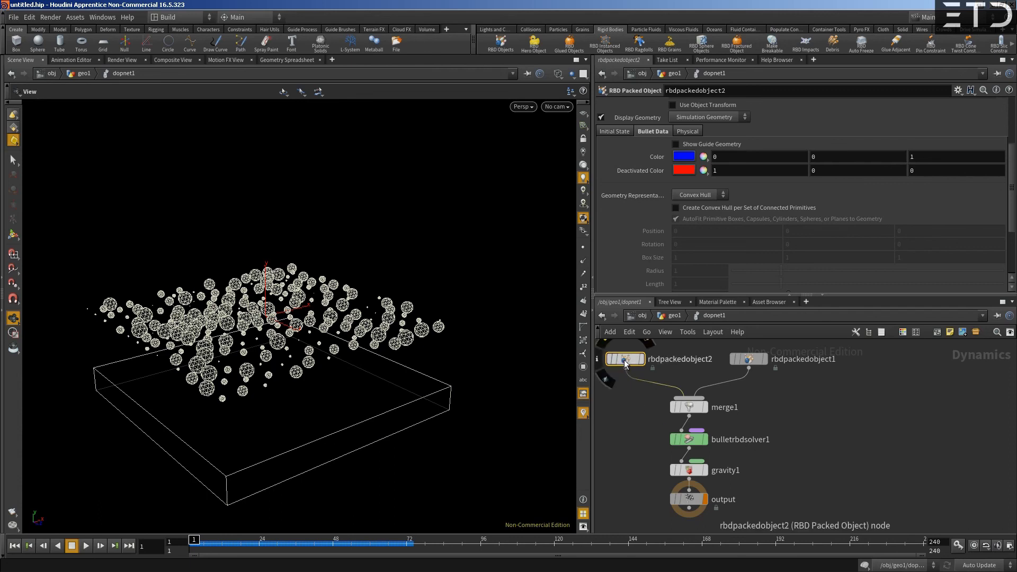
{"action": "left_click", "coordinate": [615, 131]}
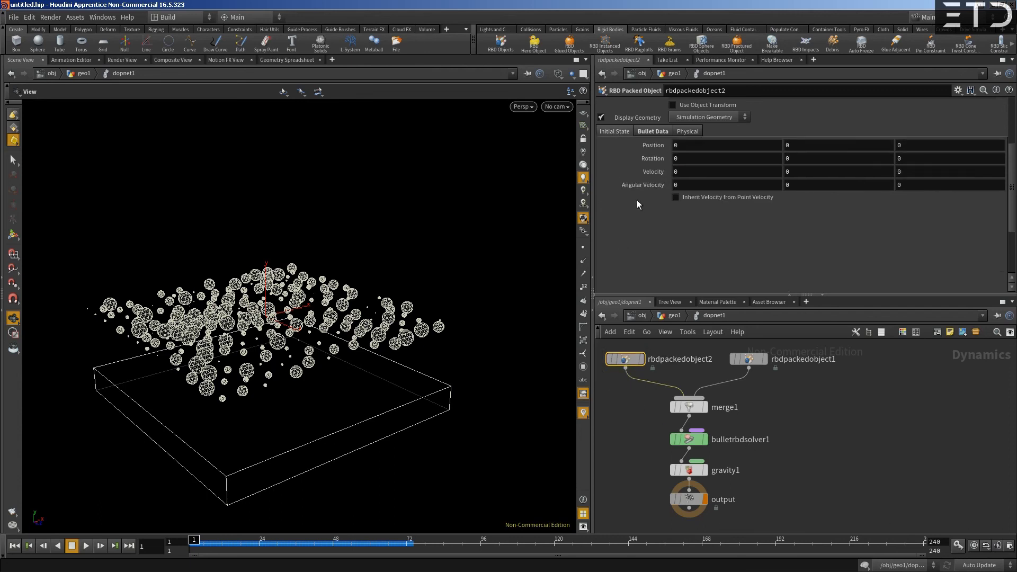
{"action": "left_click", "coordinate": [749, 359]}
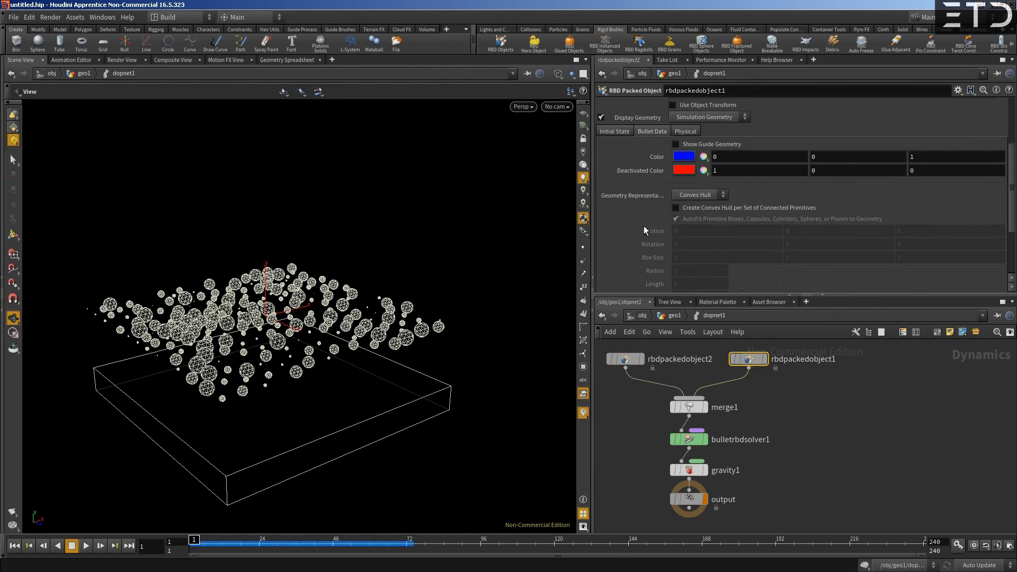
{"action": "scroll", "coordinate": [643, 222], "scroll_direction": "up", "scroll_amount": 2}
{"action": "scroll", "coordinate": [644, 218], "scroll_direction": "up", "scroll_amount": 2}
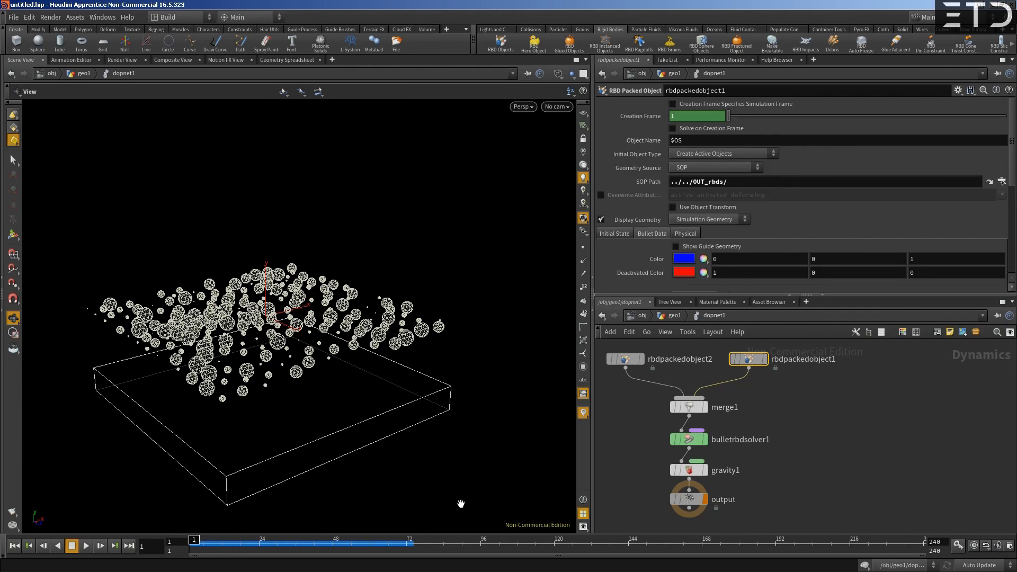
- Go up to geo1 and bring the sphere and ground node chains into view together
{"action": "left_click", "coordinate": [674, 316]}
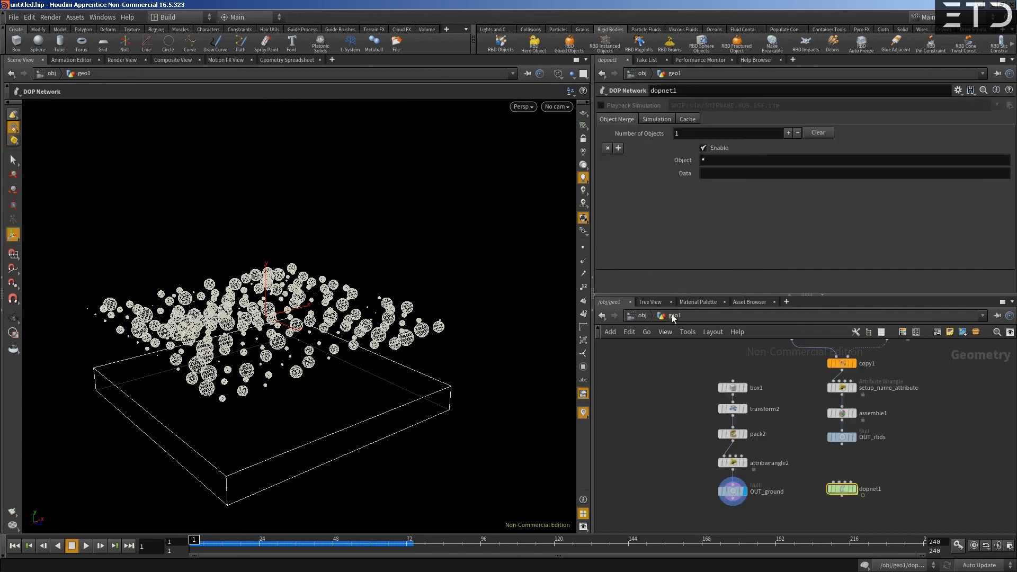
{"action": "scroll", "coordinate": [686, 403], "scroll_direction": "down", "scroll_amount": 5}
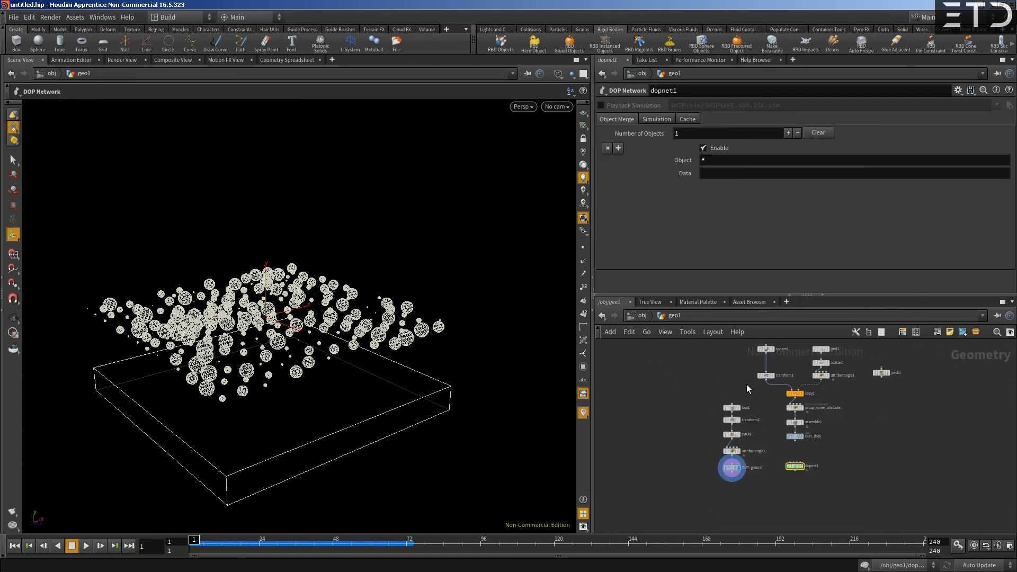
{"action": "scroll", "coordinate": [734, 404], "scroll_direction": "up", "scroll_amount": 1}
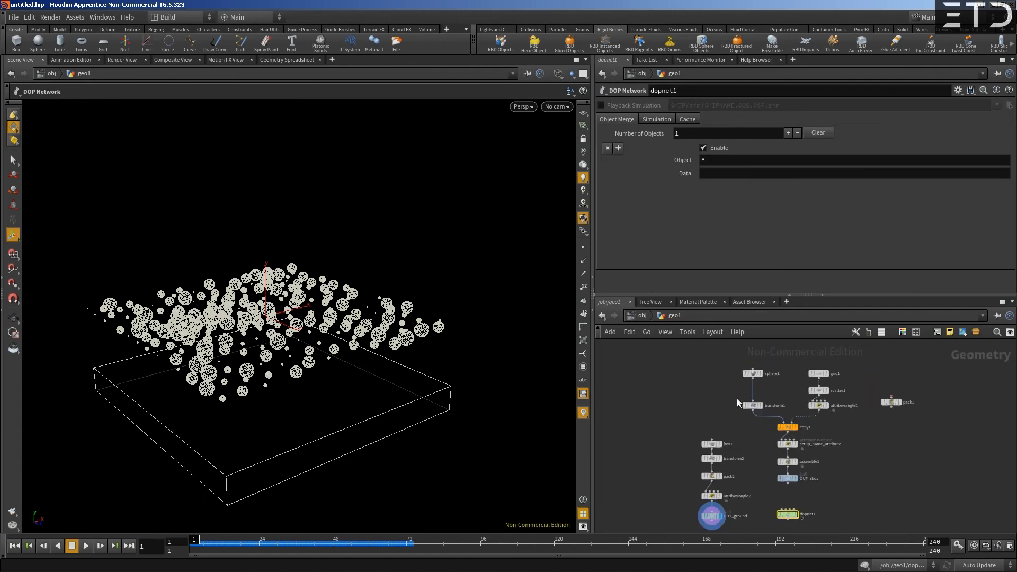